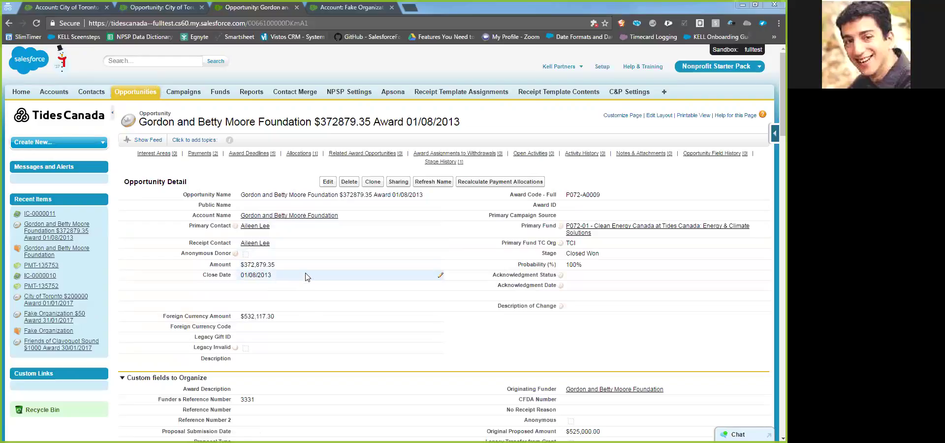
Open the Gordon and Betty Moore Foundation account in a new tab and go to the full list of its opportunities
{"action": "right_click", "coordinate": [279, 216]}
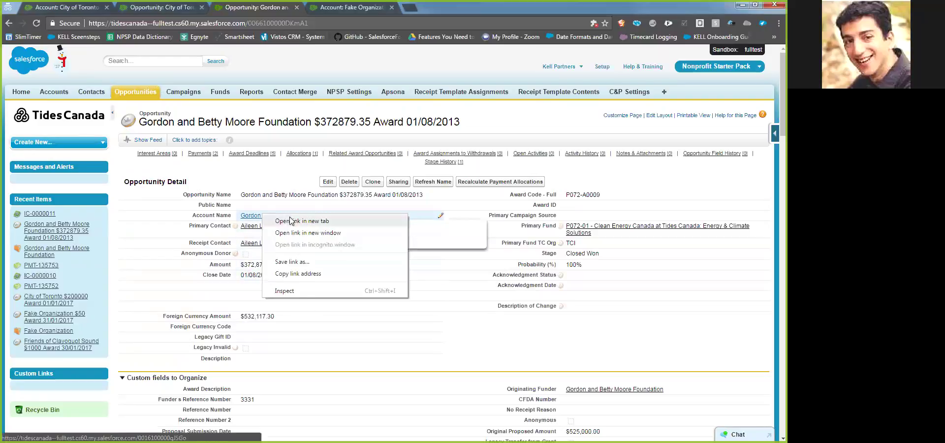
{"action": "left_click", "coordinate": [292, 218]}
{"action": "left_click", "coordinate": [344, 7]}
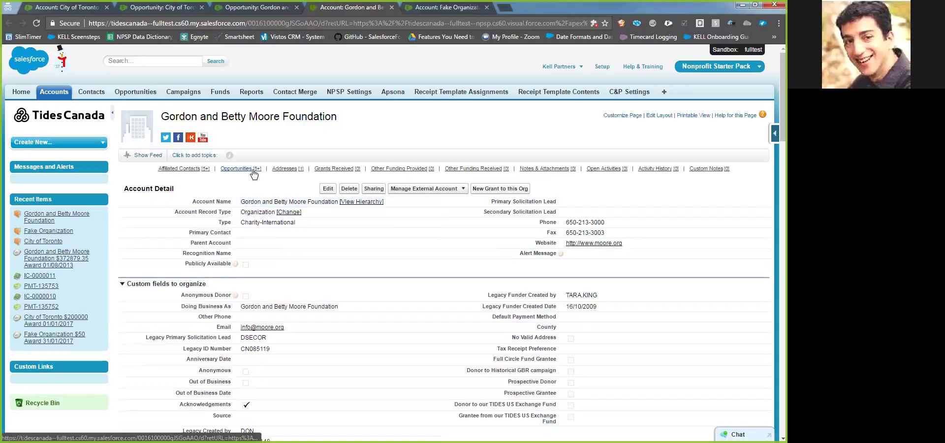
{"action": "mouse_move", "coordinate": [253, 173]}
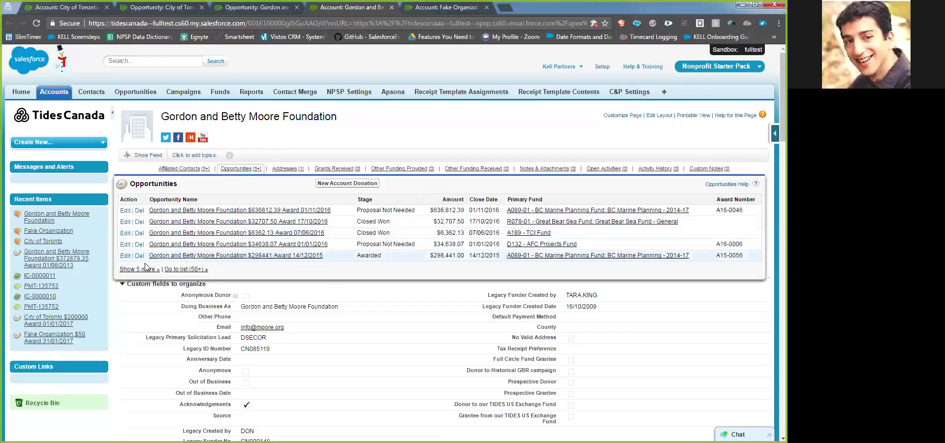
{"action": "left_click", "coordinate": [187, 270]}
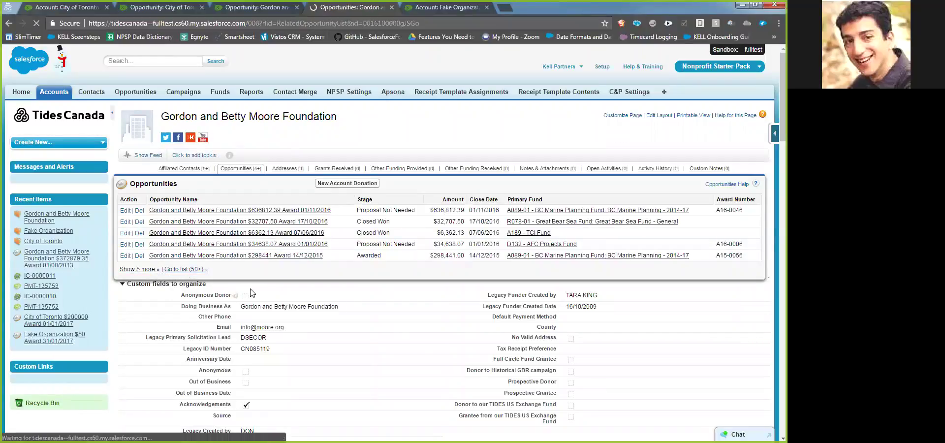
Sort the foundation's opportunities by close date with the newest first and look through the list
{"action": "scroll", "coordinate": [428, 148], "scroll_direction": "down", "scroll_amount": 5}
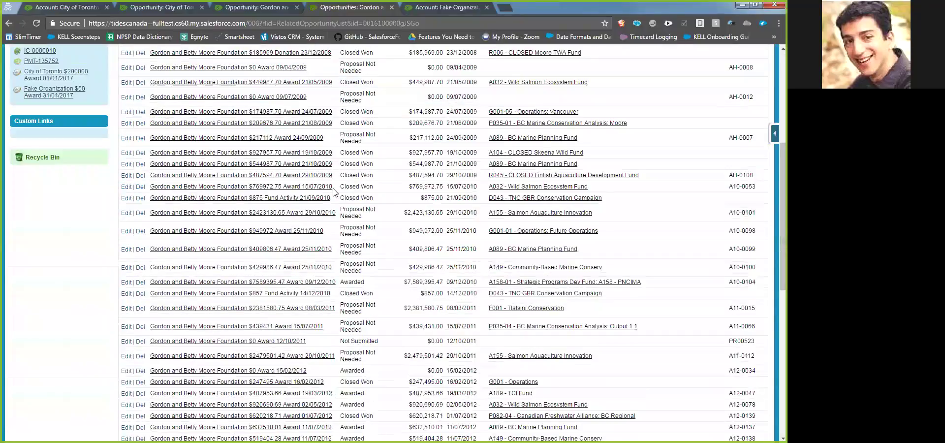
{"action": "scroll", "coordinate": [428, 148], "scroll_direction": "up", "scroll_amount": 5}
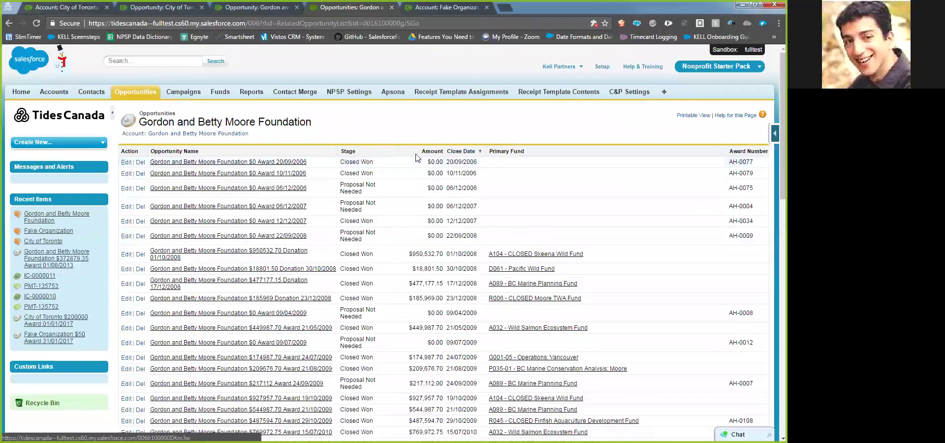
{"action": "left_click", "coordinate": [462, 151]}
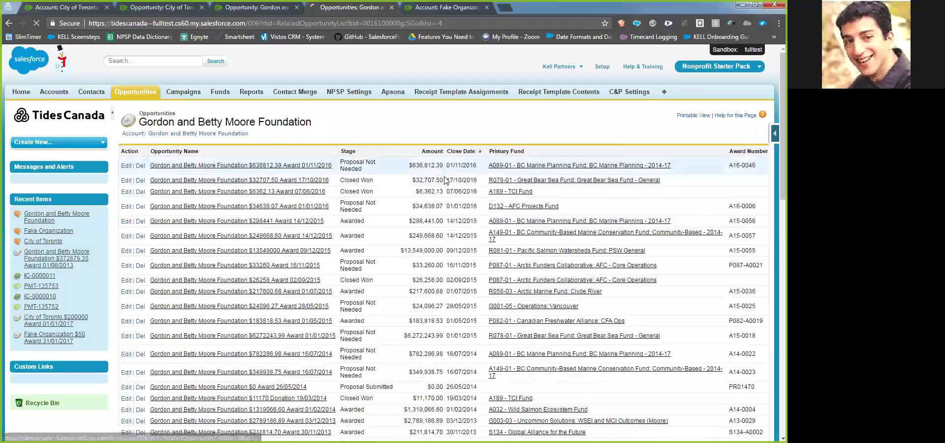
{"action": "scroll", "coordinate": [441, 324], "scroll_direction": "down", "scroll_amount": 5}
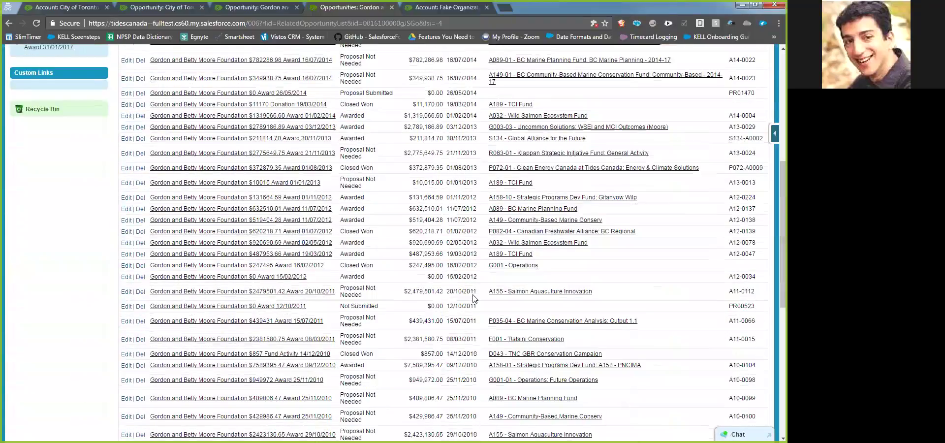
{"action": "scroll", "coordinate": [450, 300], "scroll_direction": "up", "scroll_amount": 6}
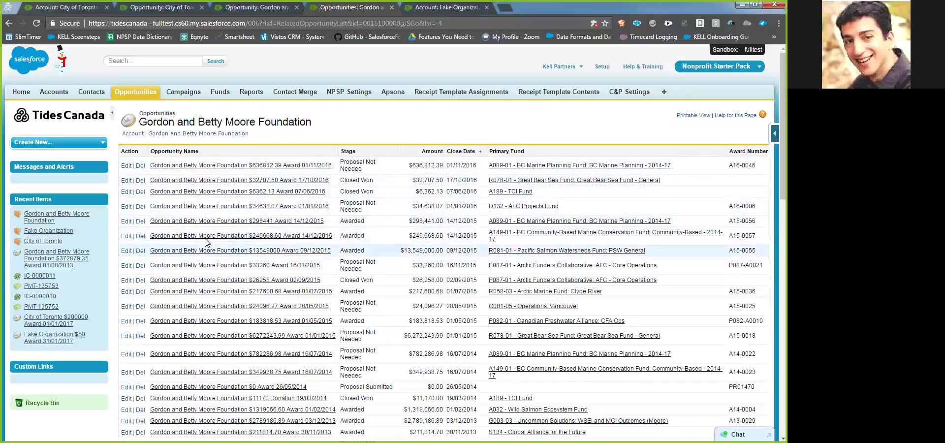
Return to the foundation's $372879.35 Award 01/08/2013 opportunity and highlight its Opportunity Name label and value
{"action": "left_click", "coordinate": [269, 9]}
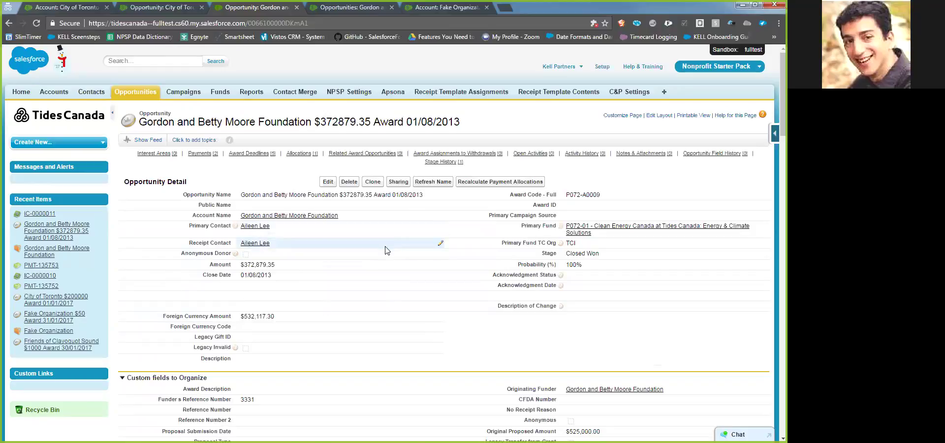
{"action": "scroll", "coordinate": [384, 251], "scroll_direction": "down", "scroll_amount": 1}
{"action": "scroll", "coordinate": [385, 252], "scroll_direction": "down", "scroll_amount": 2}
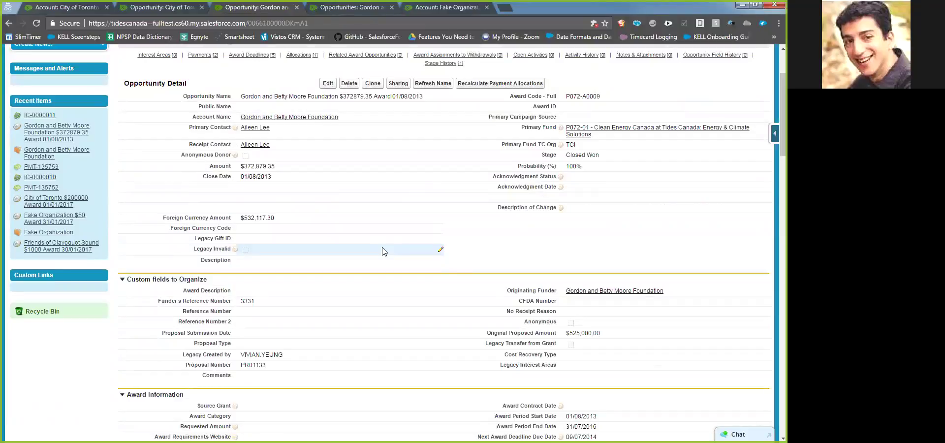
{"action": "scroll", "coordinate": [384, 252], "scroll_direction": "up", "scroll_amount": 1}
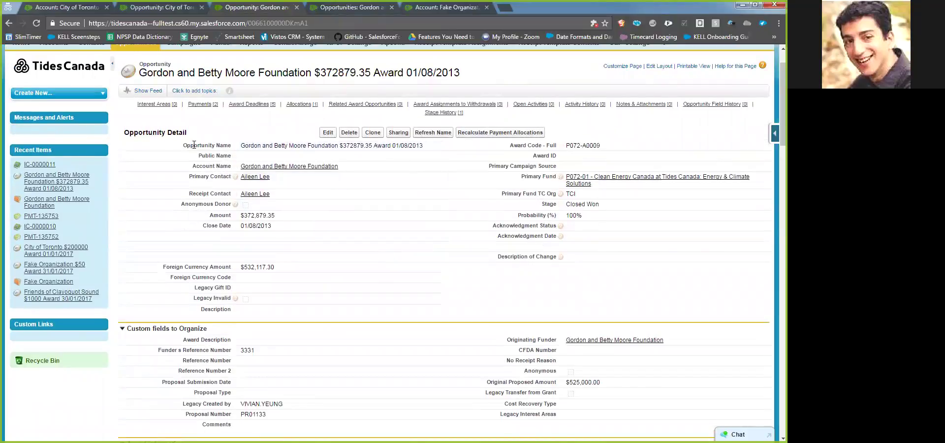
{"action": "left_click_drag", "start_coordinate": [179, 147], "coordinate": [232, 146]}
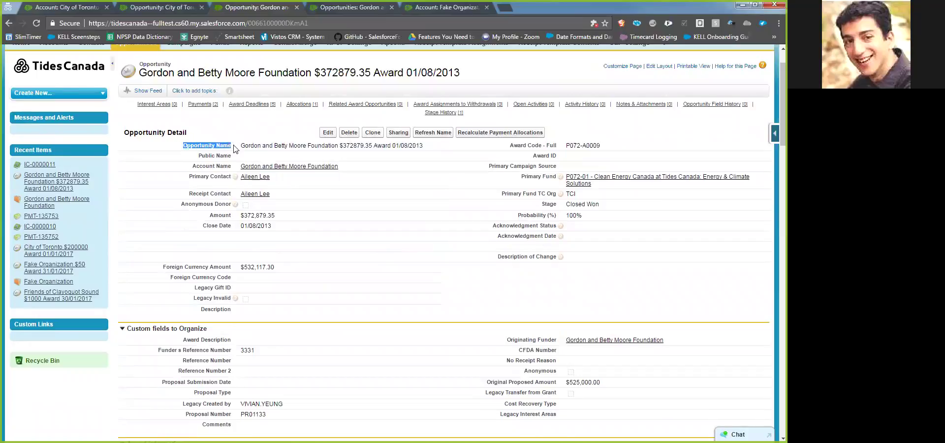
{"action": "double_click", "coordinate": [241, 146]}
{"action": "left_click_drag", "start_coordinate": [242, 146], "coordinate": [427, 151]}
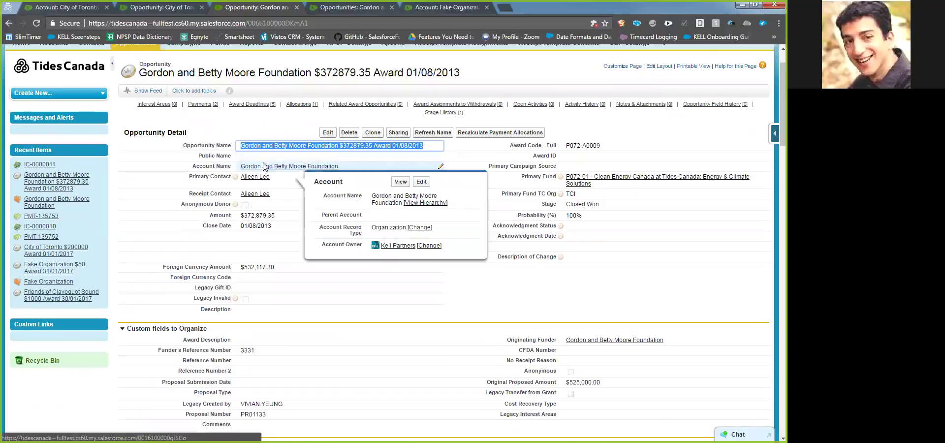
Examine the opportunity's account preview, primary and receipt contacts, and Anonymous Donor setting
{"action": "mouse_move", "coordinate": [297, 169]}
{"action": "mouse_move", "coordinate": [259, 183]}
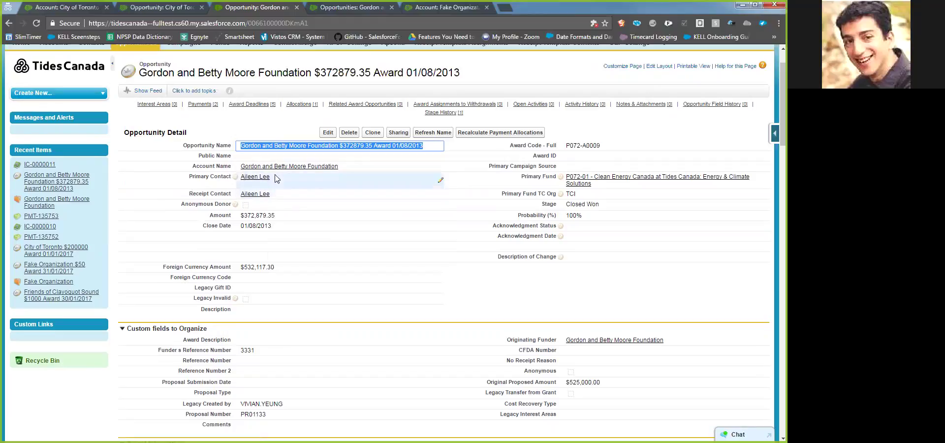
{"action": "double_click", "coordinate": [275, 195]}
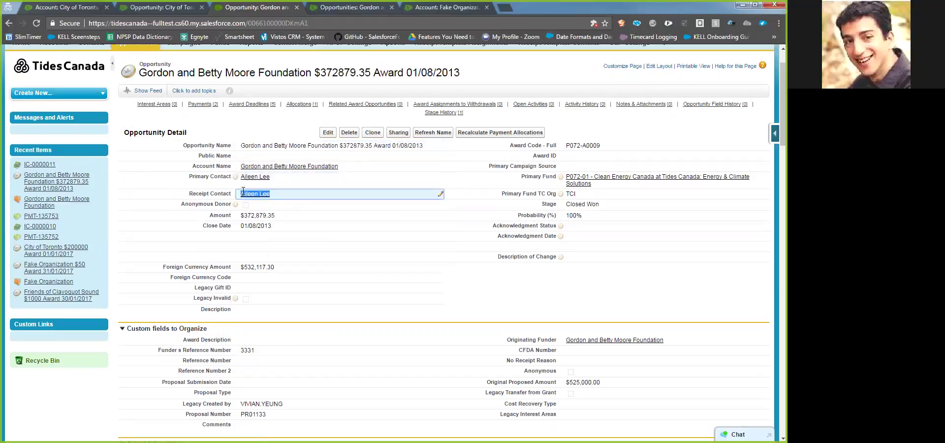
{"action": "mouse_move", "coordinate": [245, 198]}
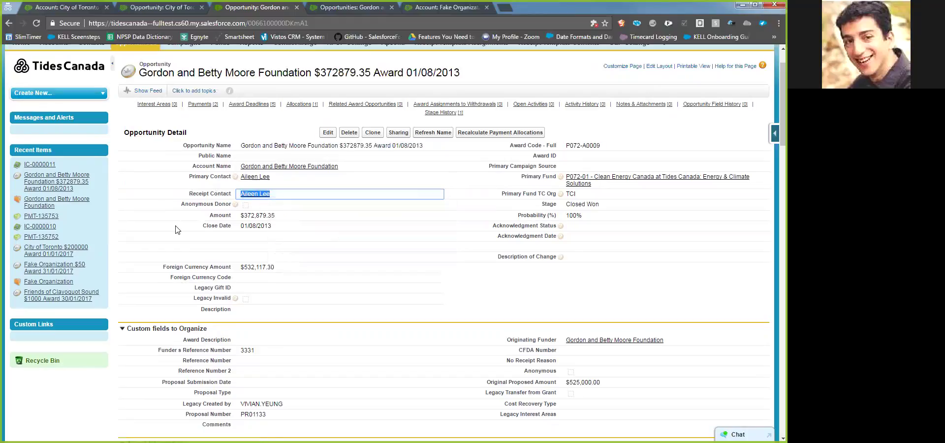
{"action": "left_click", "coordinate": [202, 229]}
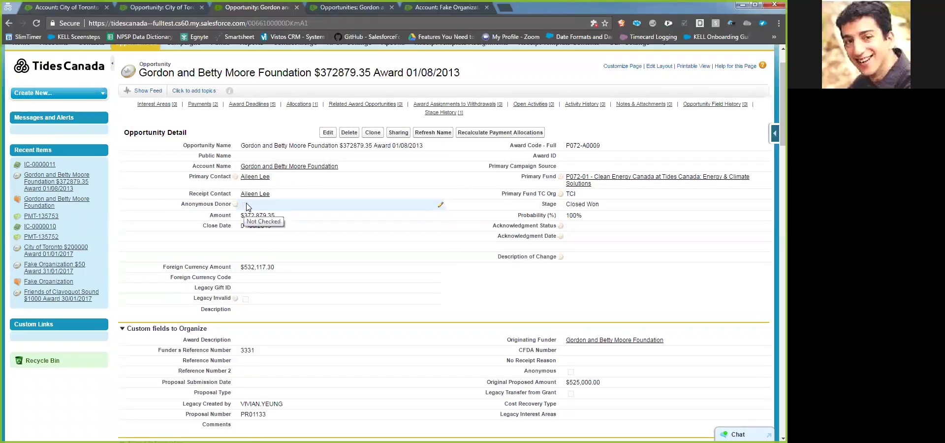
{"action": "mouse_move", "coordinate": [237, 207]}
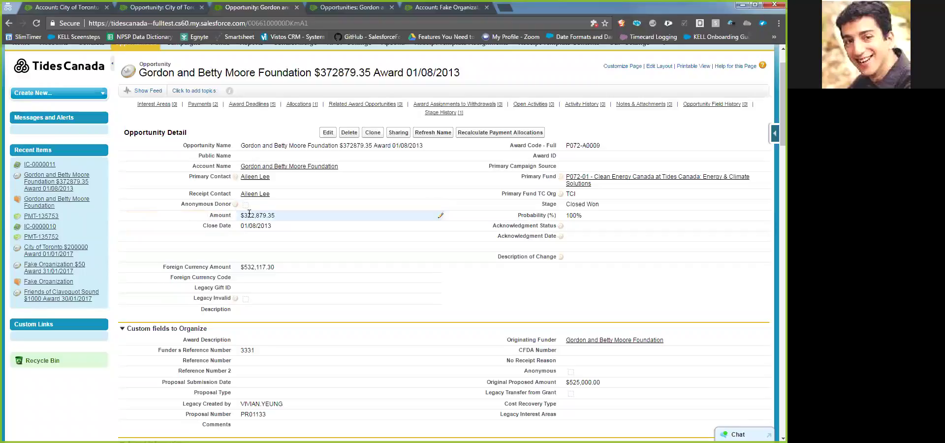
Examine the opportunity's Amount and Close Date and look over its award and payment information
{"action": "double_click", "coordinate": [293, 218]}
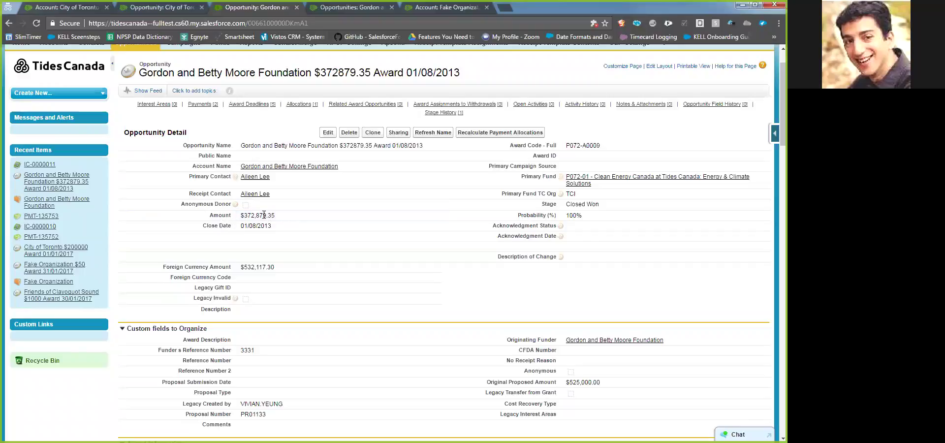
{"action": "left_click", "coordinate": [283, 216]}
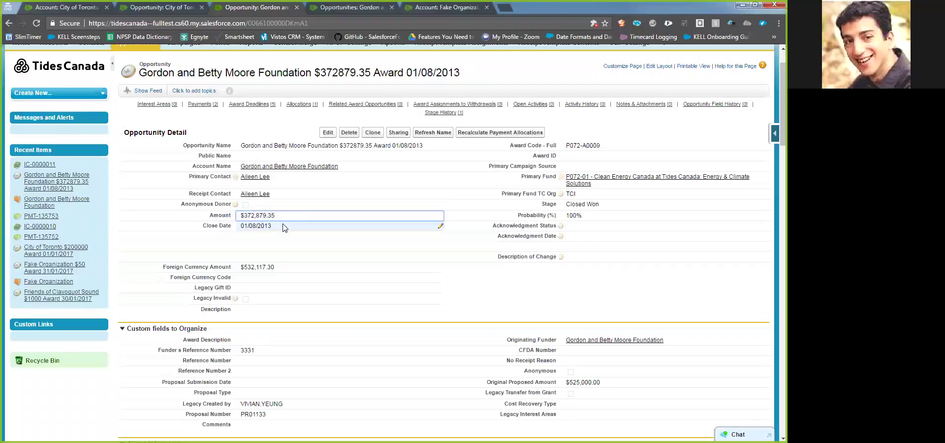
{"action": "double_click", "coordinate": [283, 227]}
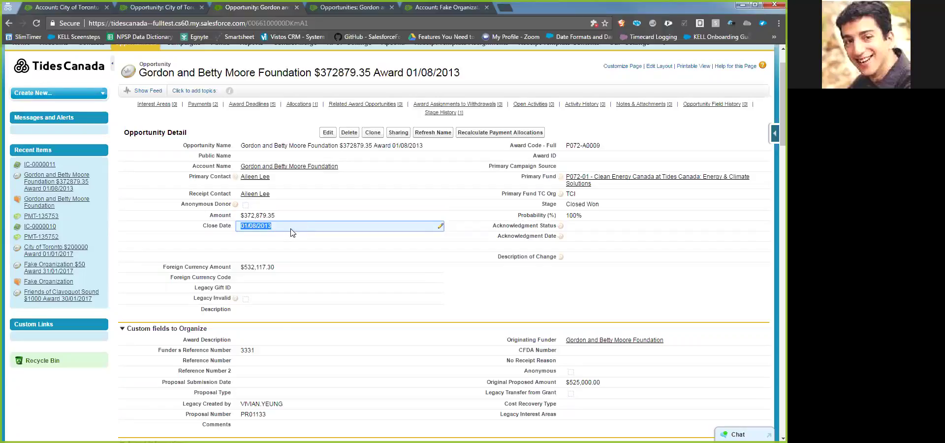
{"action": "scroll", "coordinate": [297, 235], "scroll_direction": "down", "scroll_amount": 5}
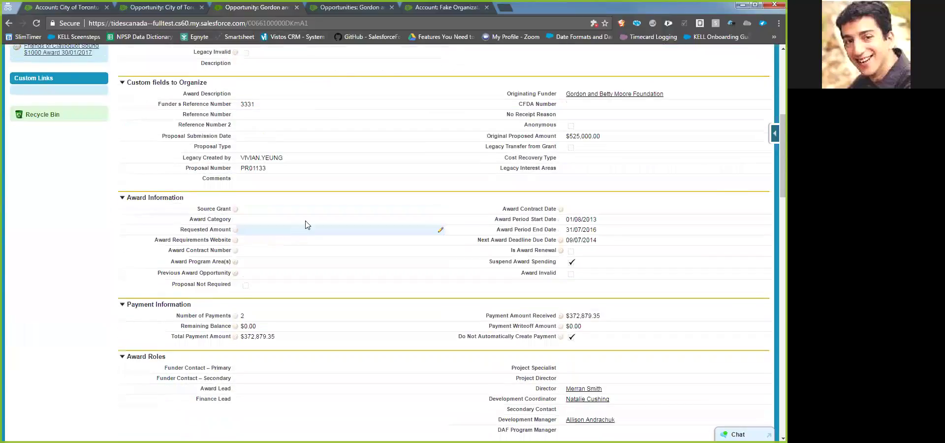
{"action": "scroll", "coordinate": [302, 231], "scroll_direction": "up", "scroll_amount": 4}
{"action": "key", "text": "alt+Tab"}
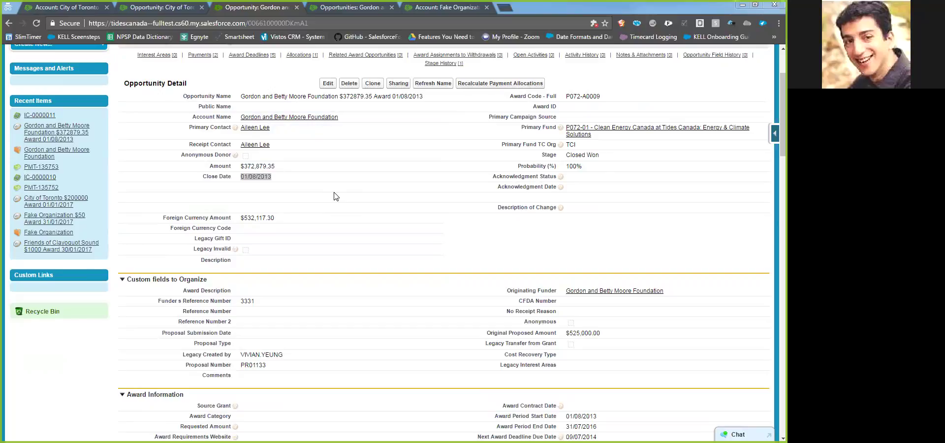
Preview the opportunity's primary fund details and highlight the Fund Code
{"action": "mouse_move", "coordinate": [581, 133]}
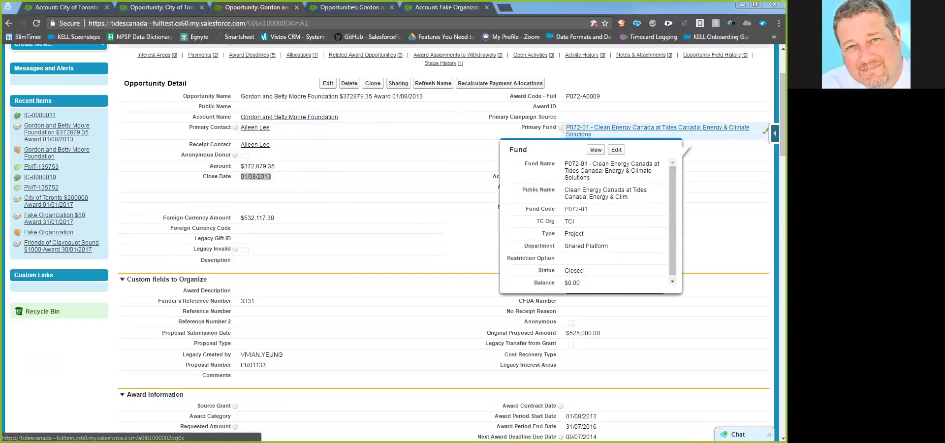
{"action": "left_click_drag", "start_coordinate": [589, 208], "coordinate": [566, 207]}
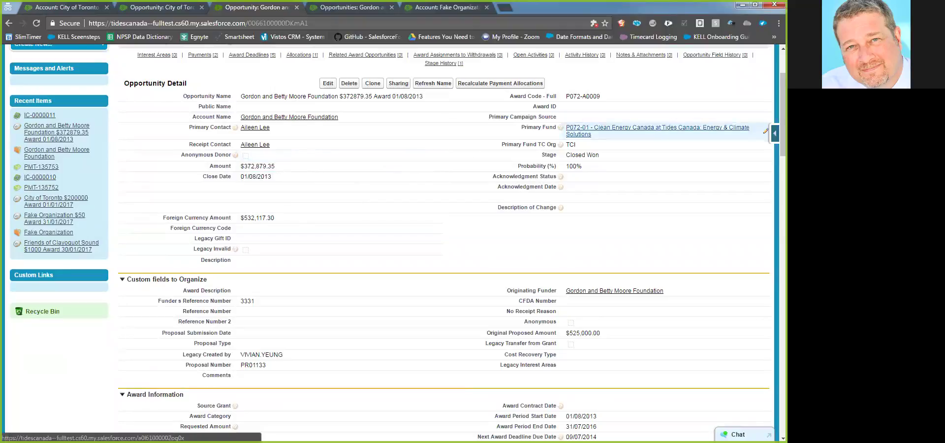
{"action": "mouse_move", "coordinate": [687, 129]}
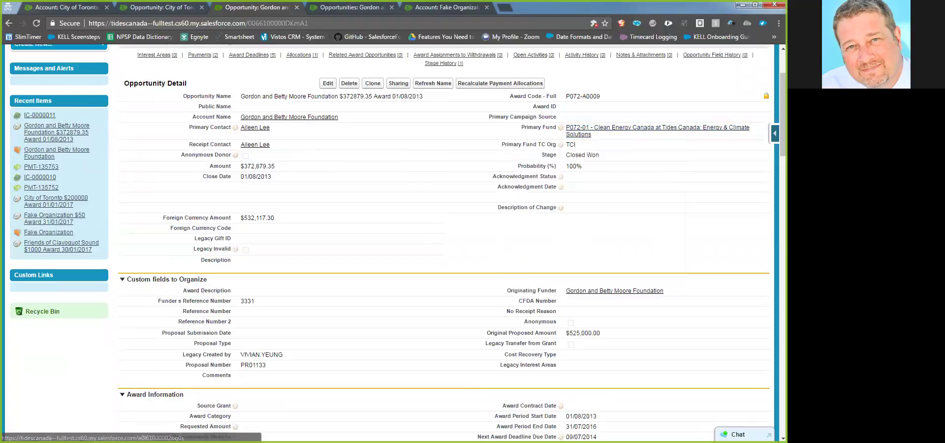
{"action": "mouse_move", "coordinate": [573, 142]}
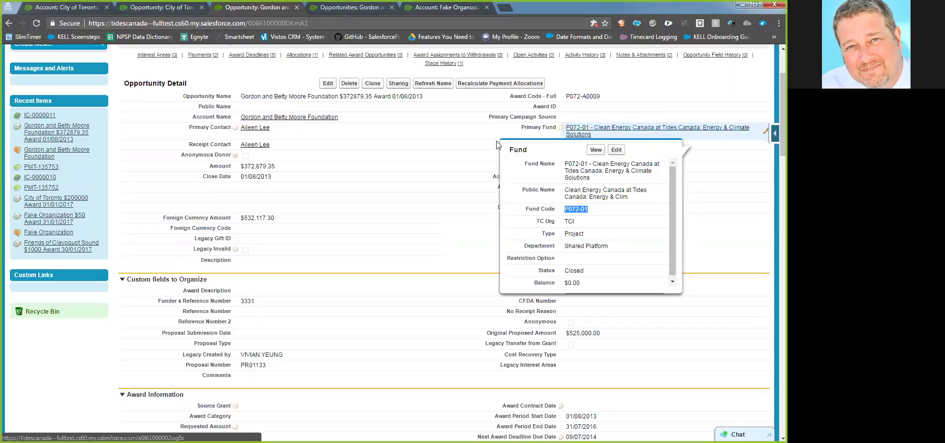
Open the foundation's account in a new tab, check its Recognition Name field, and close the tab without saving
{"action": "right_click", "coordinate": [313, 116]}
{"action": "left_click", "coordinate": [335, 120]}
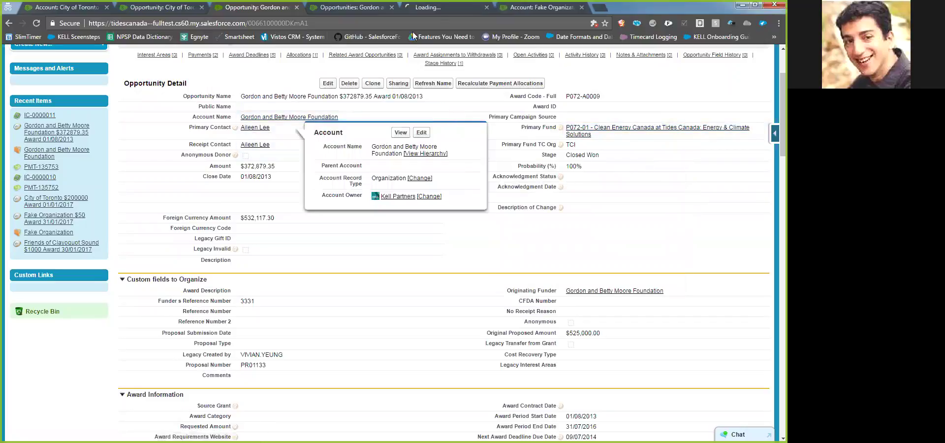
{"action": "left_click", "coordinate": [427, 7]}
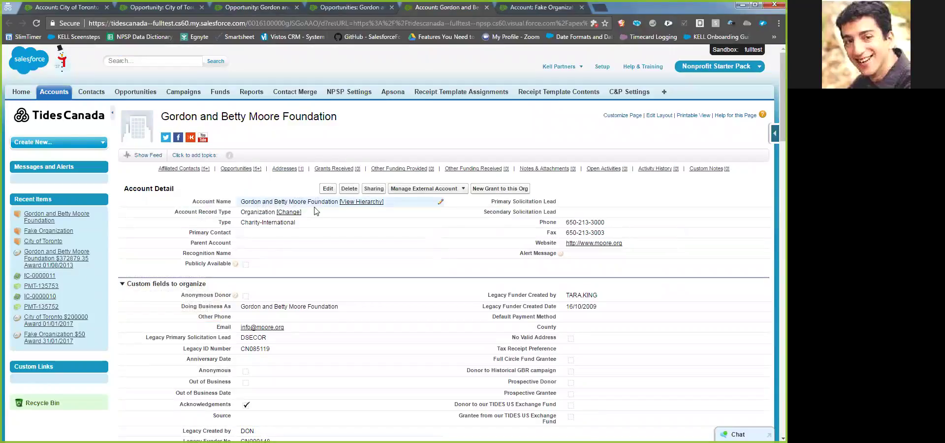
{"action": "double_click", "coordinate": [297, 255]}
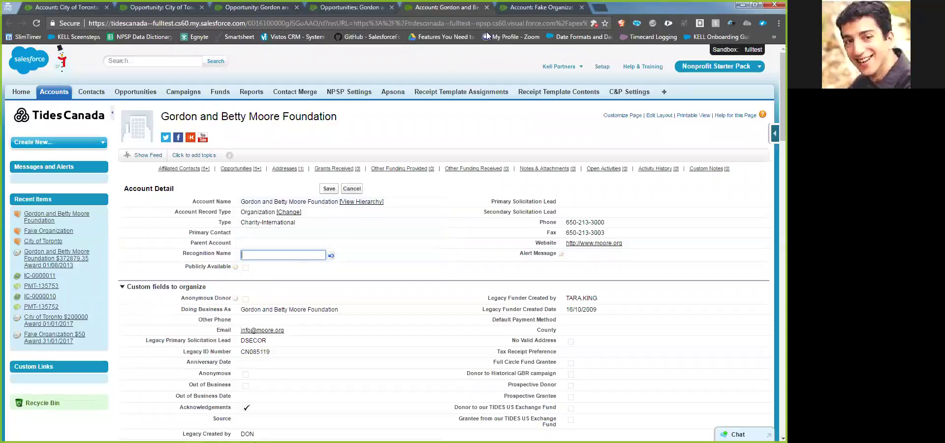
{"action": "left_click", "coordinate": [487, 7]}
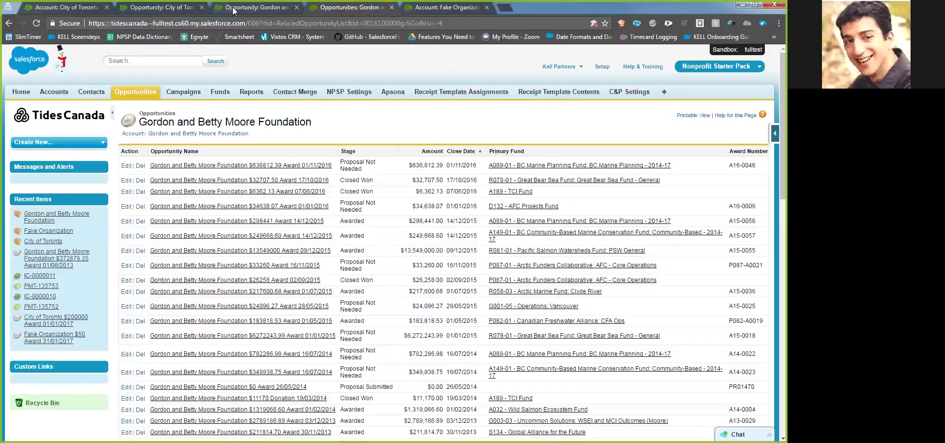
Go back to the $372879.35 award opportunity and review its full Opportunity Name and the Public Name field
{"action": "left_click", "coordinate": [254, 7]}
{"action": "mouse_move", "coordinate": [247, 110]}
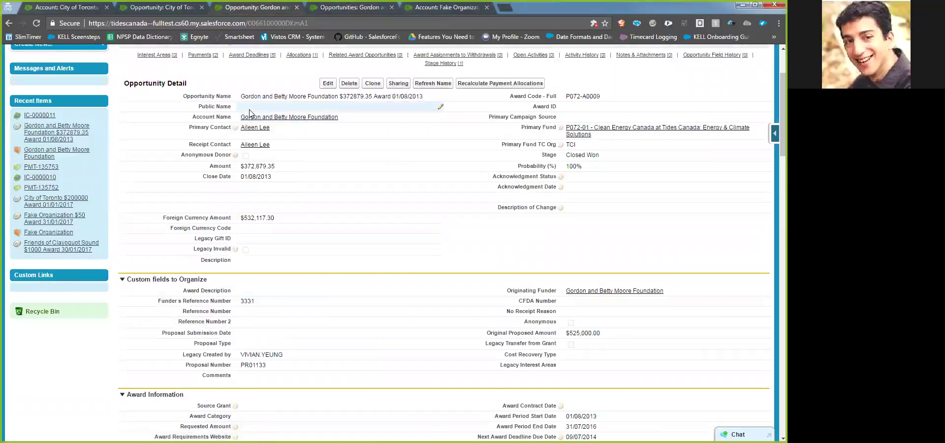
{"action": "double_click", "coordinate": [249, 97]}
{"action": "left_click_drag", "start_coordinate": [240, 97], "coordinate": [428, 96]}
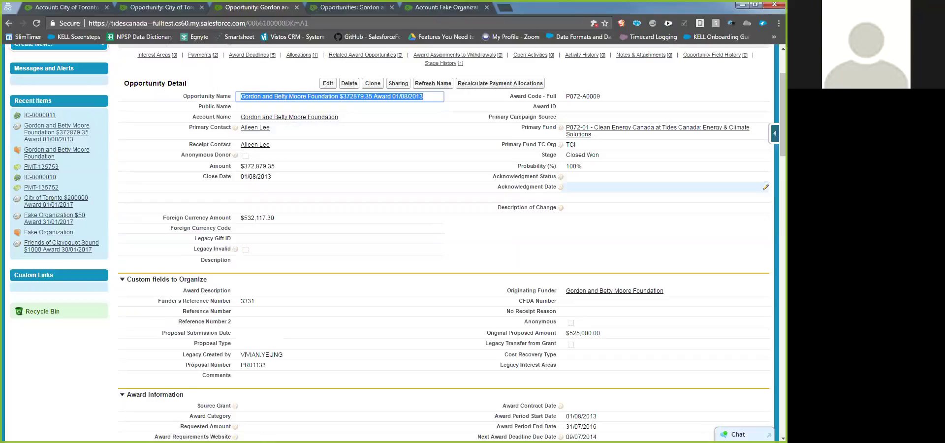
{"action": "double_click", "coordinate": [430, 108]}
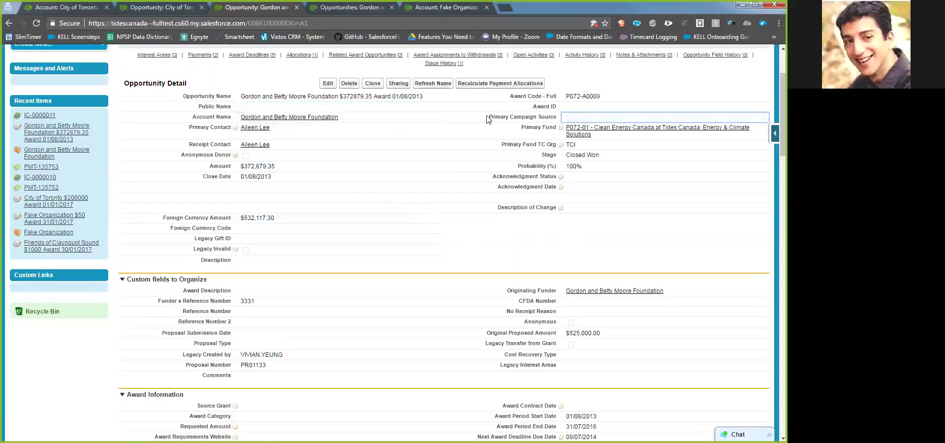
Highlight the Primary Campaign Source label and check the opportunity's Allocations link and Primary Fund
{"action": "left_click_drag", "start_coordinate": [488, 116], "coordinate": [557, 116]}
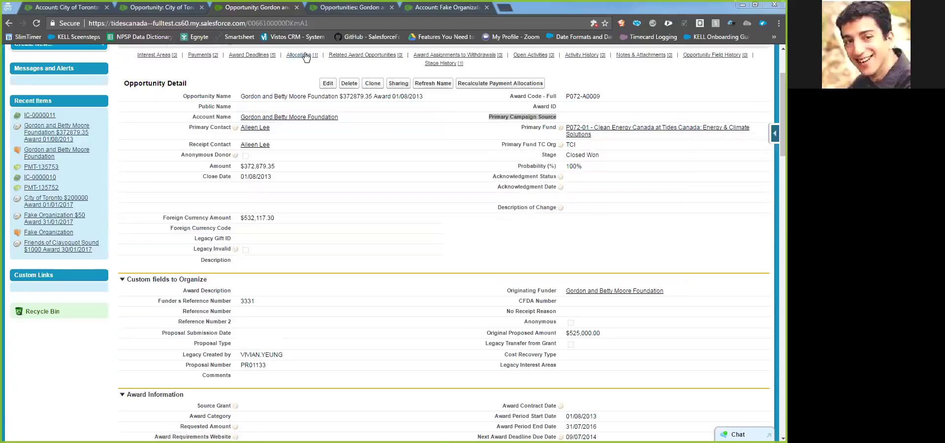
{"action": "mouse_move", "coordinate": [306, 55]}
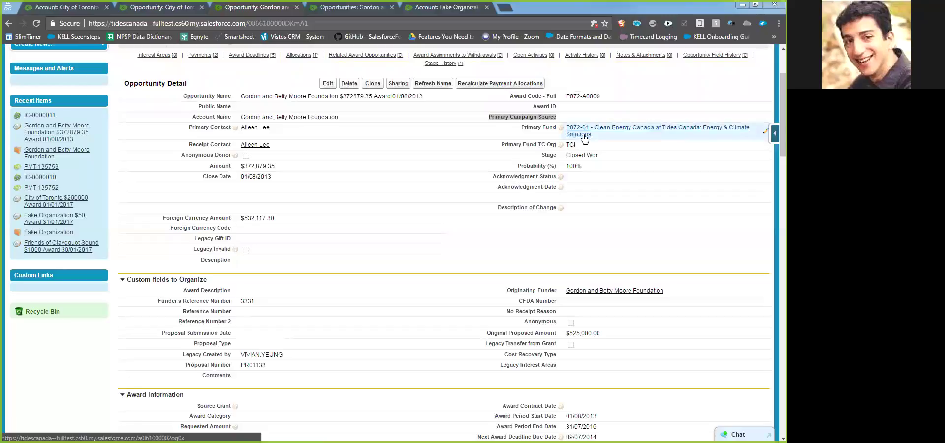
{"action": "mouse_move", "coordinate": [585, 136]}
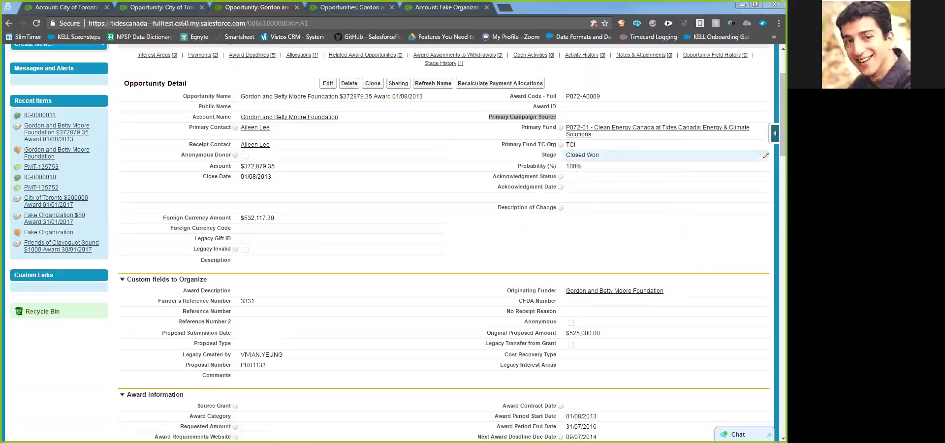
Open the Stage field for editing and preview the probability for stages from Proposal Not Needed through LOI Submitted
{"action": "double_click", "coordinate": [585, 155]}
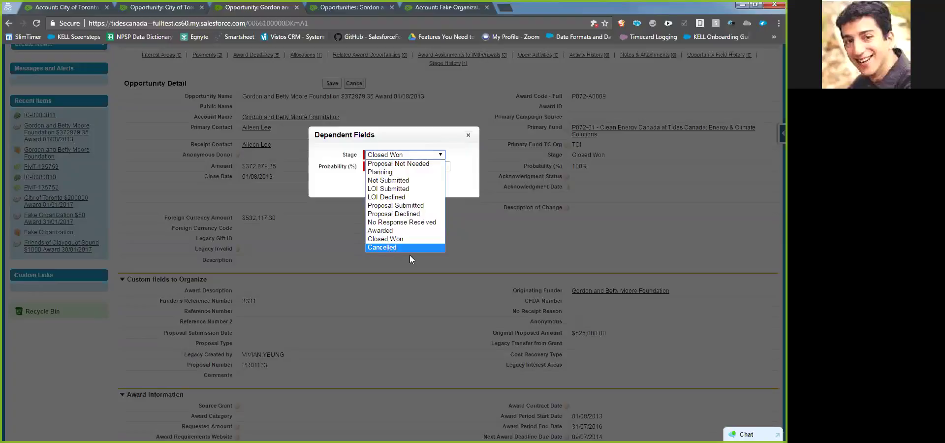
{"action": "left_click", "coordinate": [407, 163]}
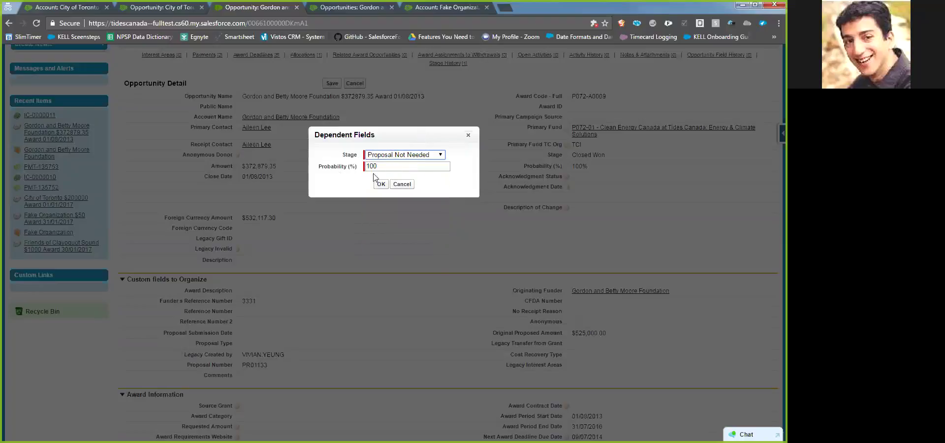
{"action": "left_click", "coordinate": [431, 156]}
{"action": "left_click", "coordinate": [420, 178]}
{"action": "left_click", "coordinate": [414, 157]}
{"action": "left_click", "coordinate": [415, 181]}
{"action": "left_click", "coordinate": [417, 156]}
{"action": "left_click", "coordinate": [416, 189]}
Preview the probability for the Awarded, Proposal Not Needed, LOI Submitted and LOI Declined stages, and cancel the stage change
{"action": "left_click", "coordinate": [398, 156]}
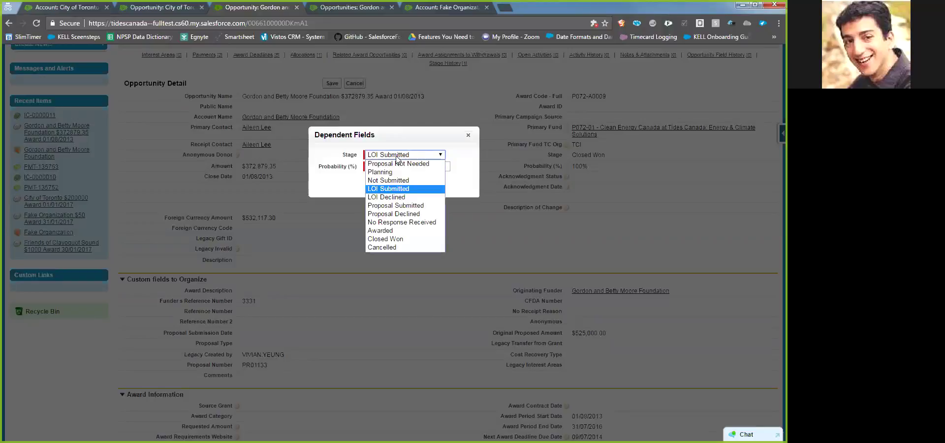
{"action": "left_click", "coordinate": [415, 232]}
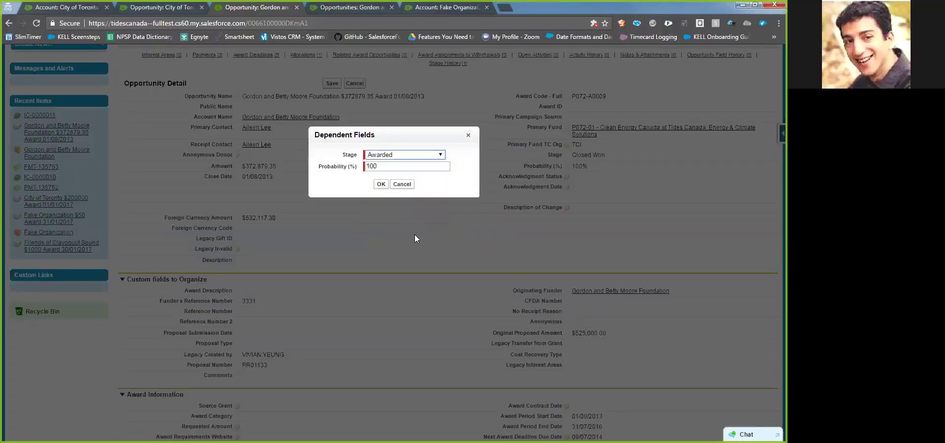
{"action": "left_click", "coordinate": [389, 156]}
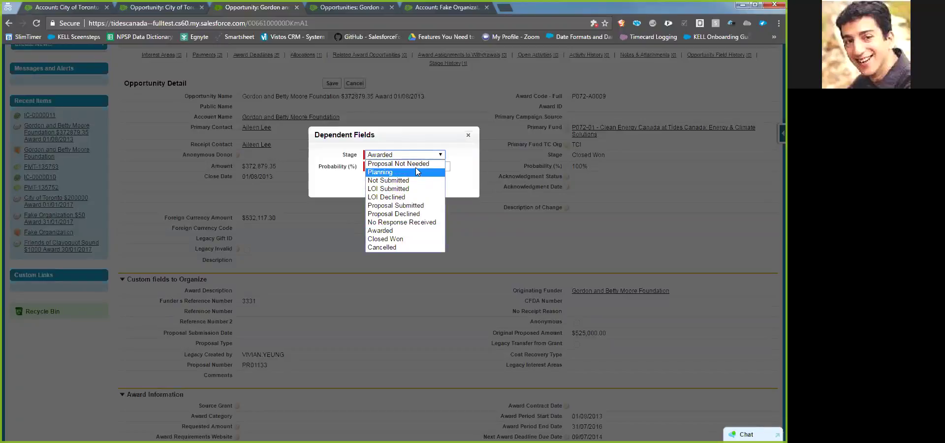
{"action": "left_click", "coordinate": [415, 167]}
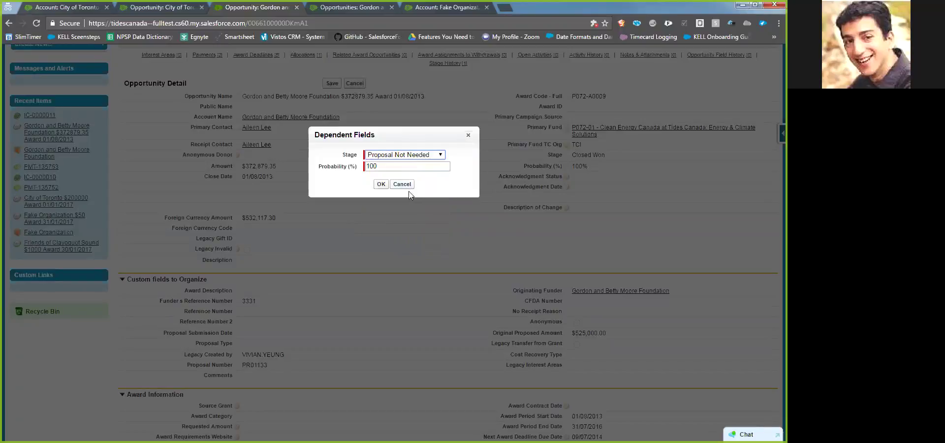
{"action": "left_click", "coordinate": [398, 156]}
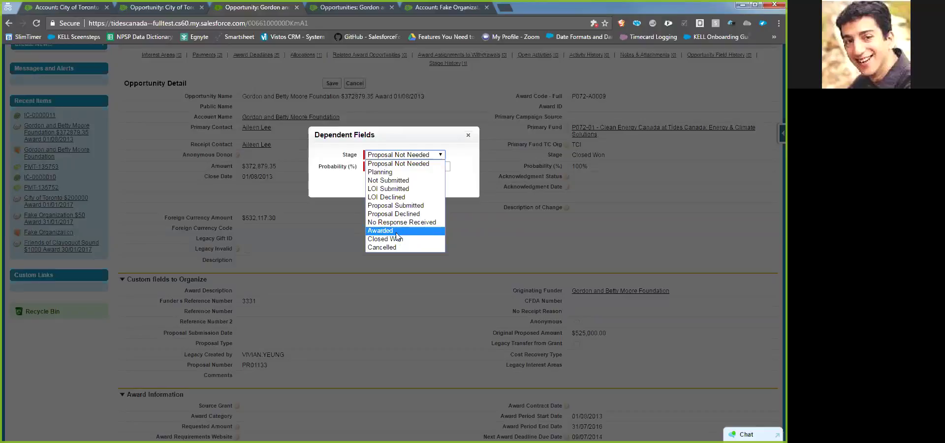
{"action": "left_click", "coordinate": [394, 190]}
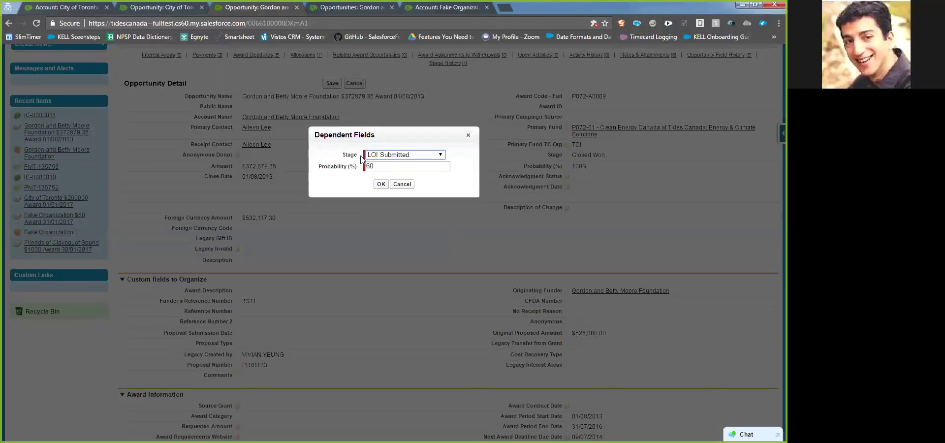
{"action": "left_click", "coordinate": [391, 157]}
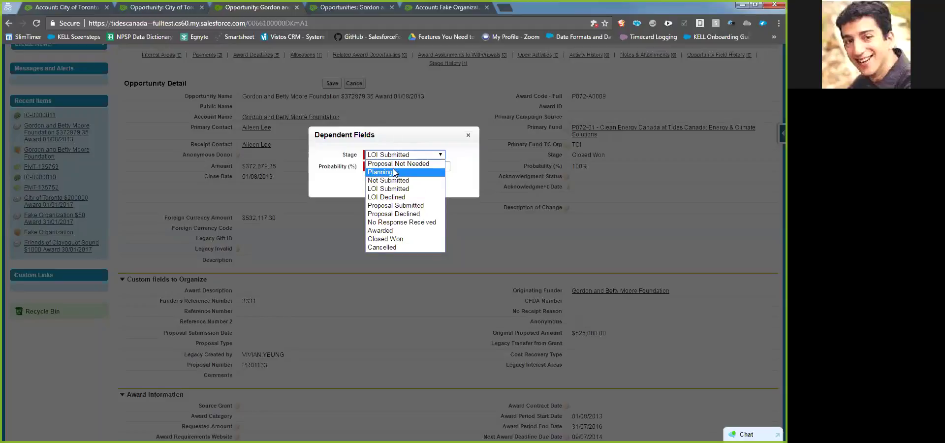
{"action": "left_click", "coordinate": [396, 197]}
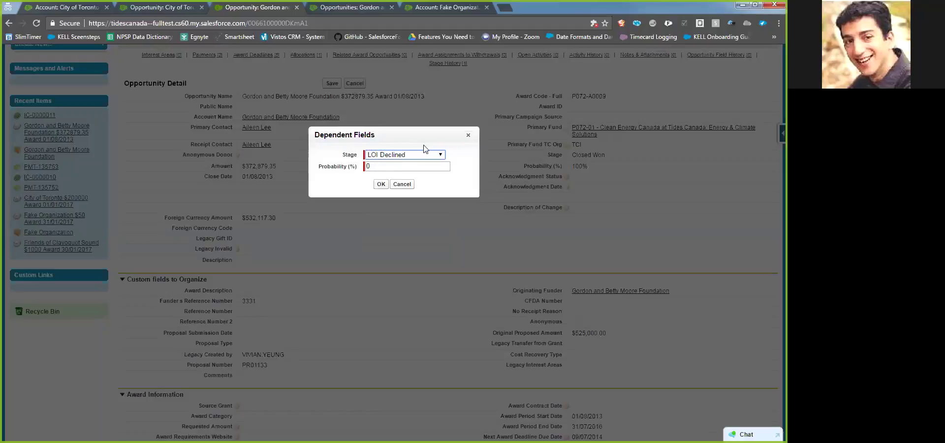
{"action": "left_click", "coordinate": [398, 186]}
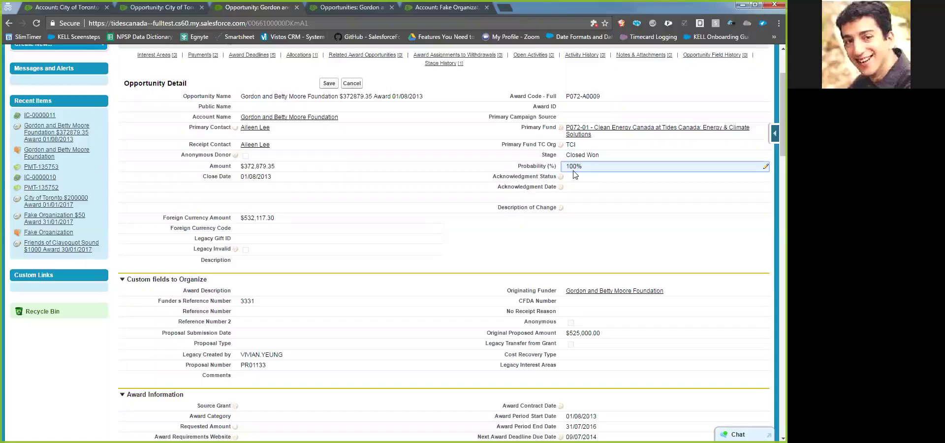
Check the Probability (%) field and highlight the Funder's Reference Number label under Custom fields to Organize
{"action": "double_click", "coordinate": [571, 167]}
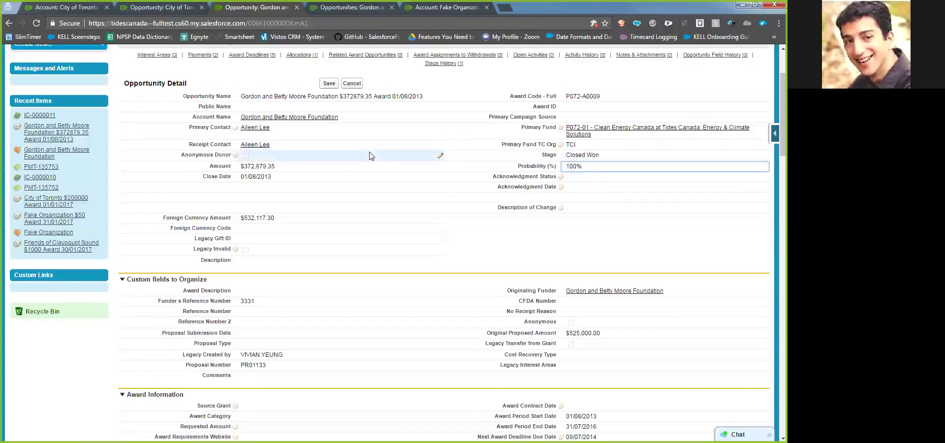
{"action": "scroll", "coordinate": [364, 163], "scroll_direction": "down", "scroll_amount": 2}
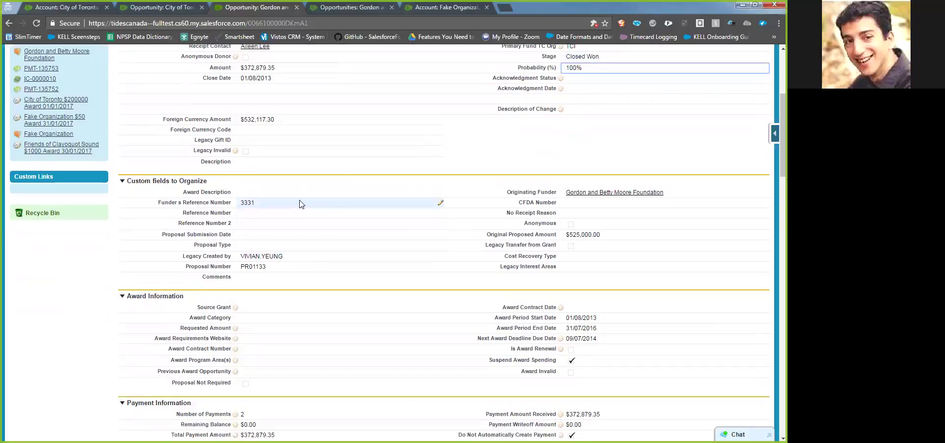
{"action": "left_click_drag", "start_coordinate": [158, 202], "coordinate": [232, 203]}
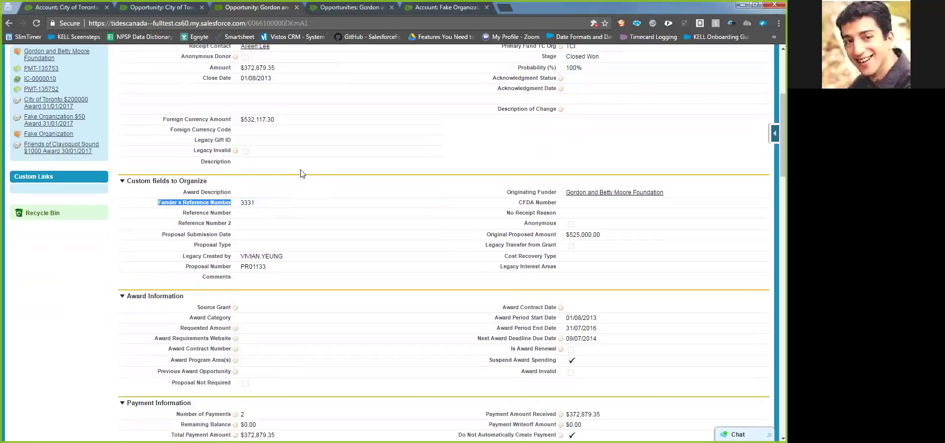
{"action": "scroll", "coordinate": [302, 172], "scroll_direction": "up", "scroll_amount": 2}
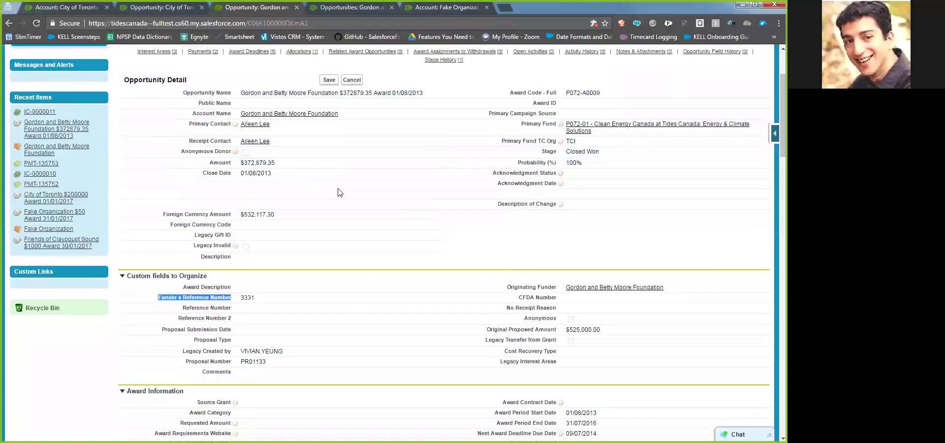
{"action": "scroll", "coordinate": [362, 192], "scroll_direction": "down", "scroll_amount": 3}
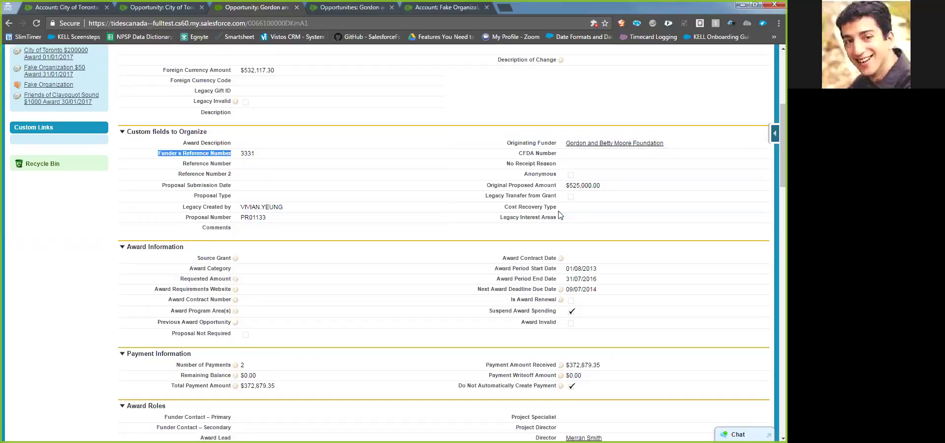
Examine Award Category in Award Information and read the help text for Source Grant and Requested Amount, without entering values
{"action": "scroll", "coordinate": [559, 214], "scroll_direction": "down", "scroll_amount": 3}
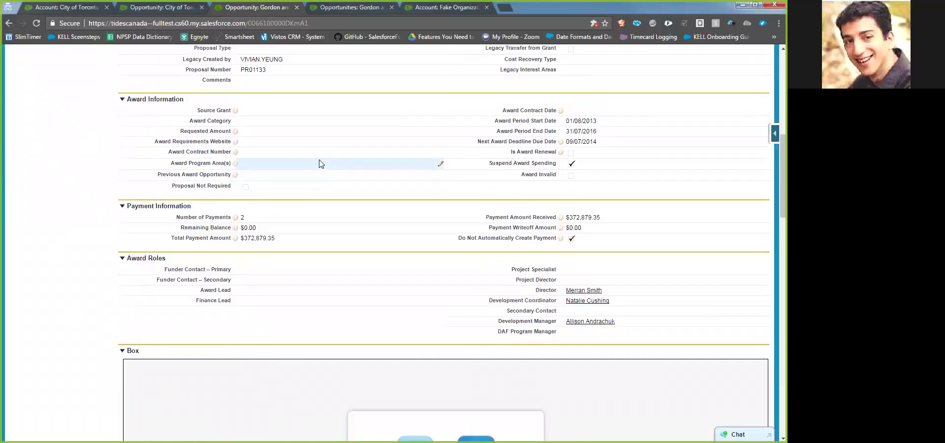
{"action": "double_click", "coordinate": [249, 121]}
{"action": "left_click", "coordinate": [256, 122]}
{"action": "left_click", "coordinate": [287, 110]}
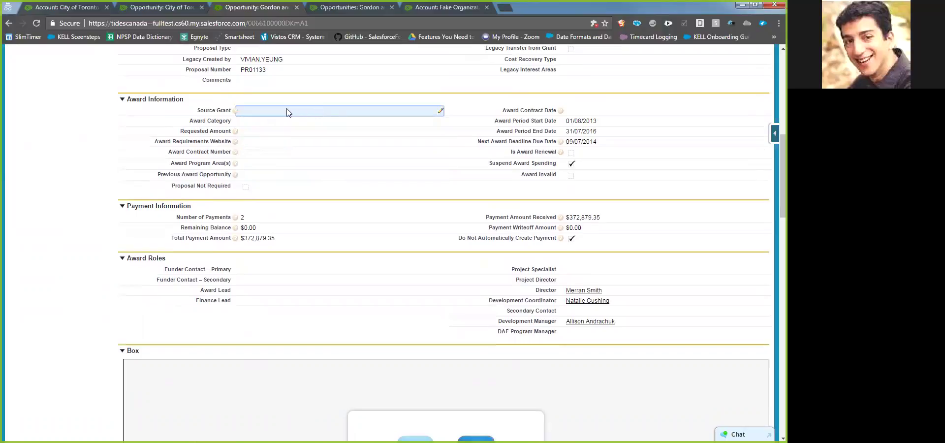
{"action": "double_click", "coordinate": [287, 109]}
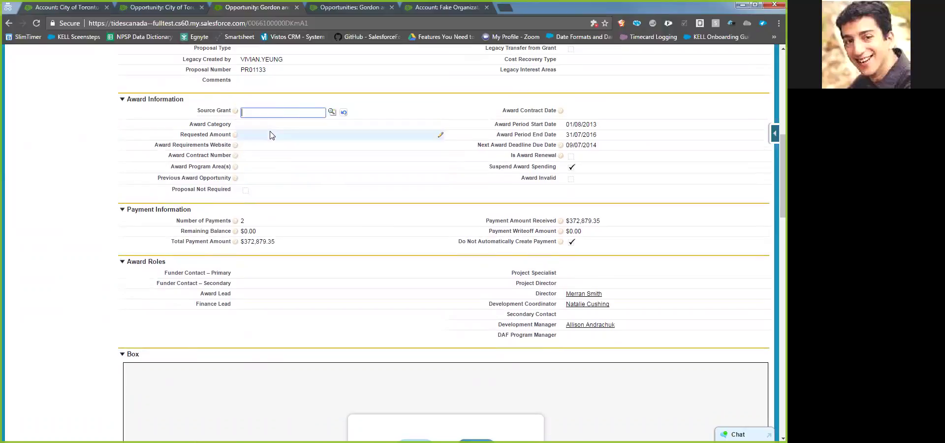
{"action": "mouse_move", "coordinate": [233, 113]}
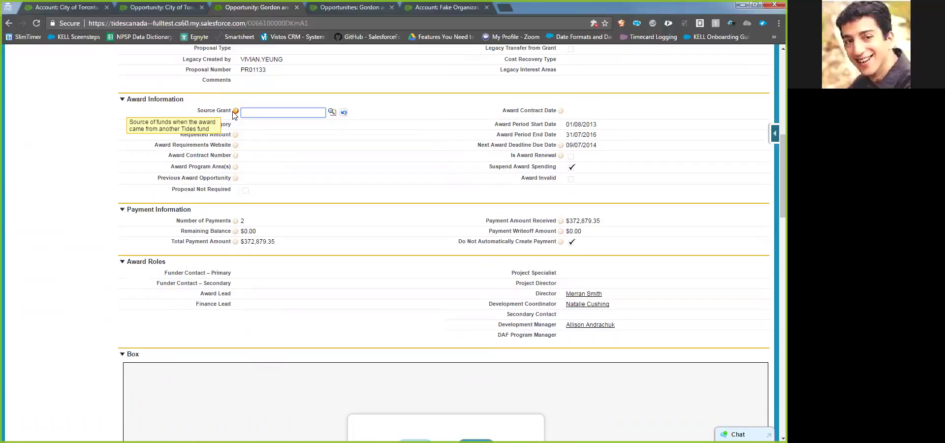
{"action": "mouse_move", "coordinate": [236, 136]}
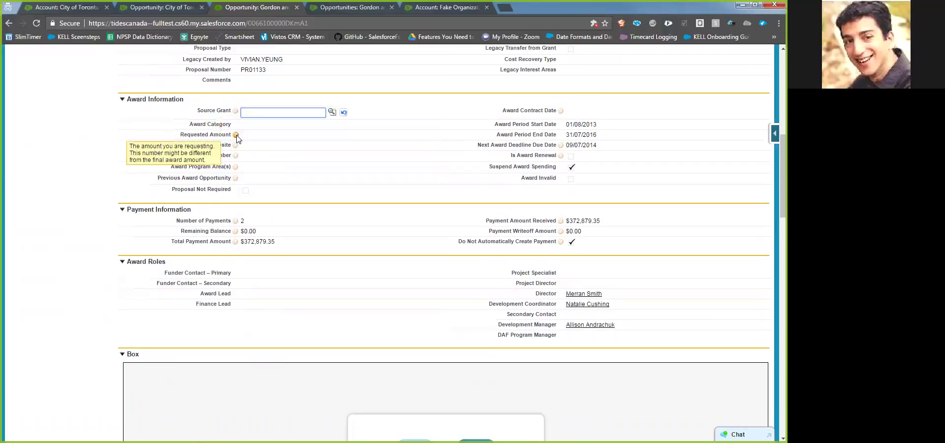
{"action": "double_click", "coordinate": [246, 135]}
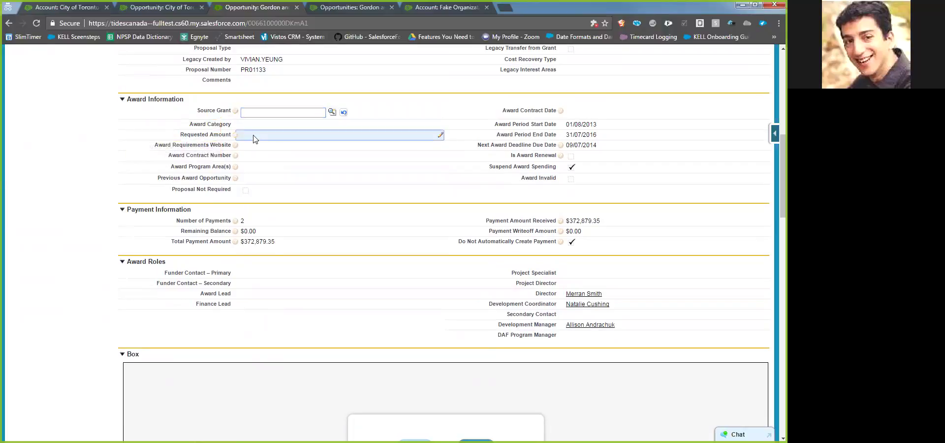
{"action": "scroll", "coordinate": [283, 141], "scroll_direction": "up", "scroll_amount": 1}
{"action": "scroll", "coordinate": [284, 141], "scroll_direction": "up", "scroll_amount": 4}
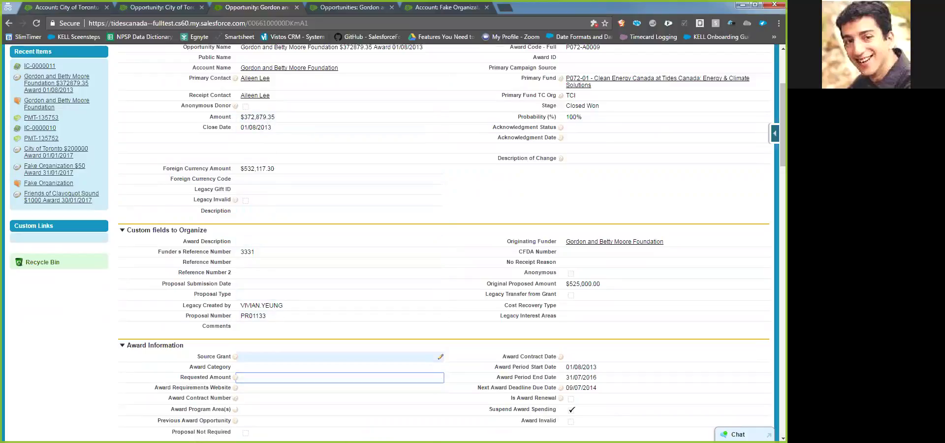
Check the Award Requirements Website field, and open the Award Program Area(s) entry box and cancel it
{"action": "scroll", "coordinate": [254, 293], "scroll_direction": "down", "scroll_amount": 2}
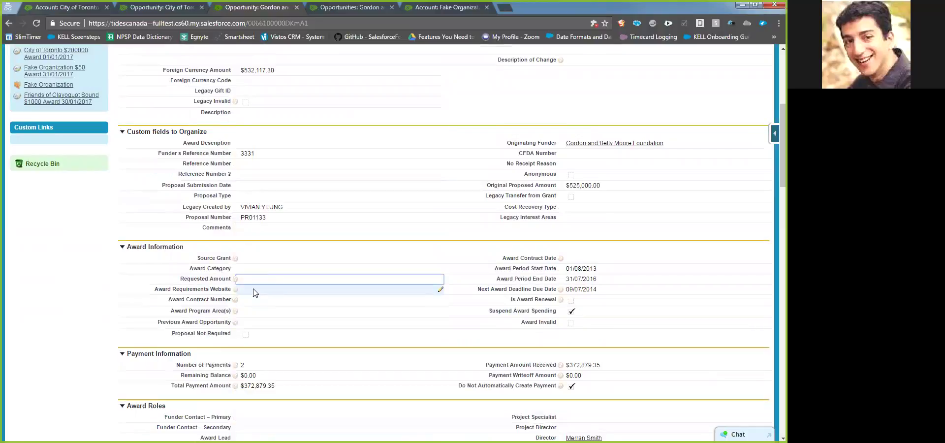
{"action": "double_click", "coordinate": [254, 290]}
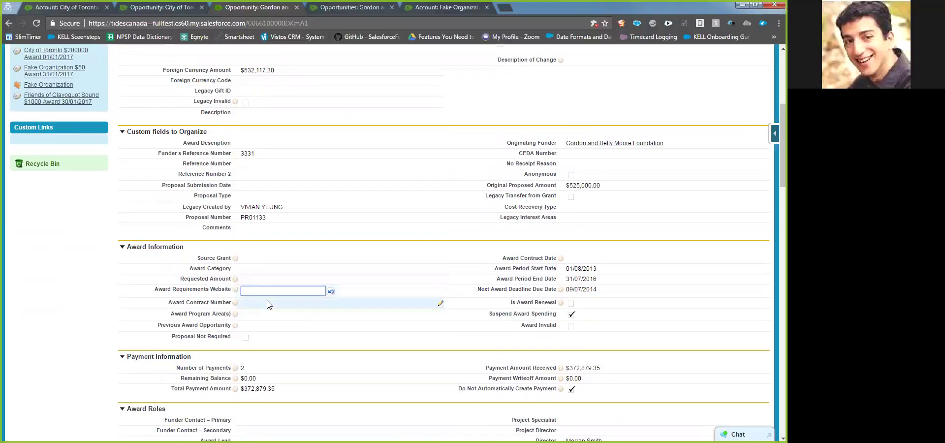
{"action": "left_click", "coordinate": [264, 316]}
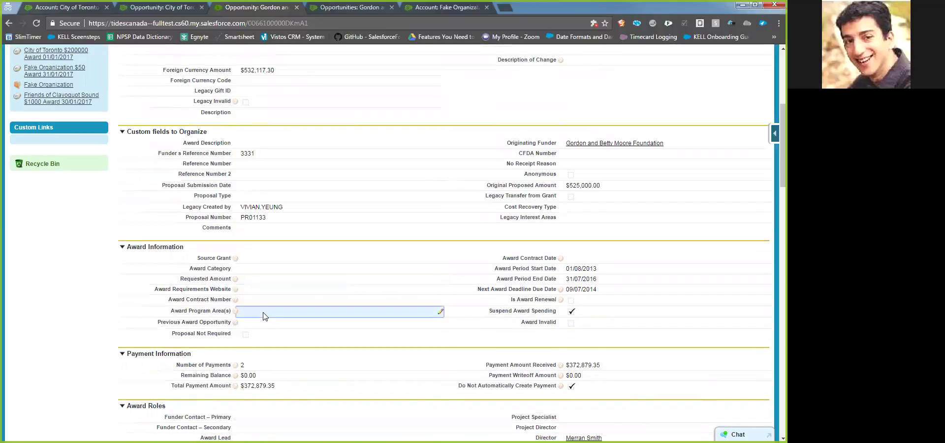
{"action": "double_click", "coordinate": [264, 315]}
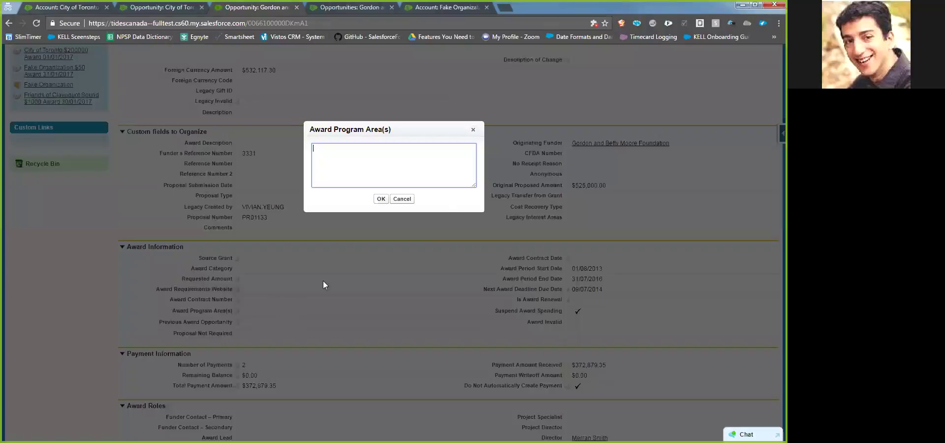
{"action": "left_click", "coordinate": [401, 198]}
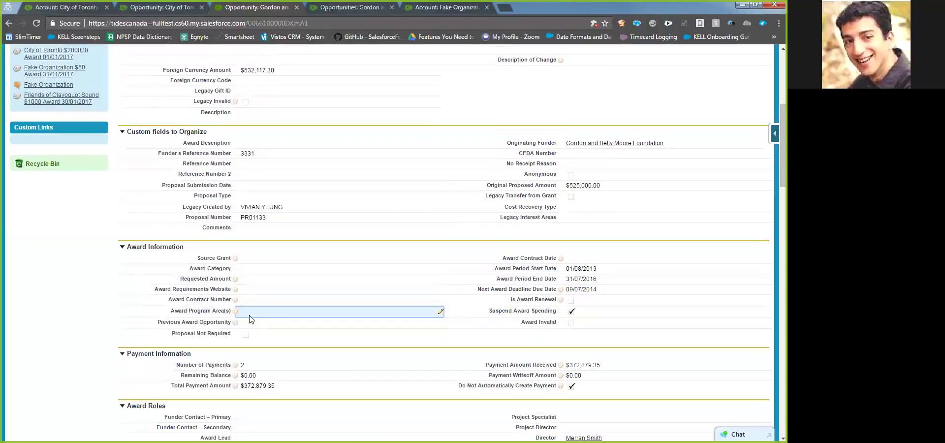
Open the Previous Award Opportunity field for editing and check the Is Award Renewal field in Award Information
{"action": "scroll", "coordinate": [393, 236], "scroll_direction": "up", "scroll_amount": 3}
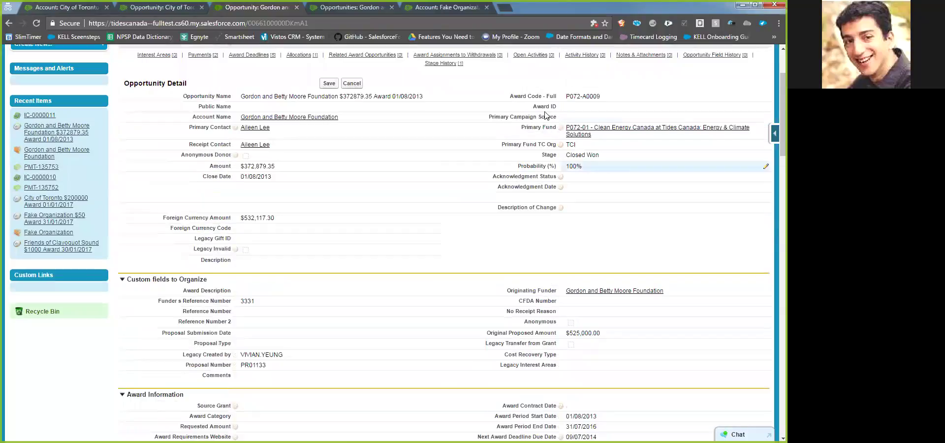
{"action": "scroll", "coordinate": [275, 285], "scroll_direction": "down", "scroll_amount": 3}
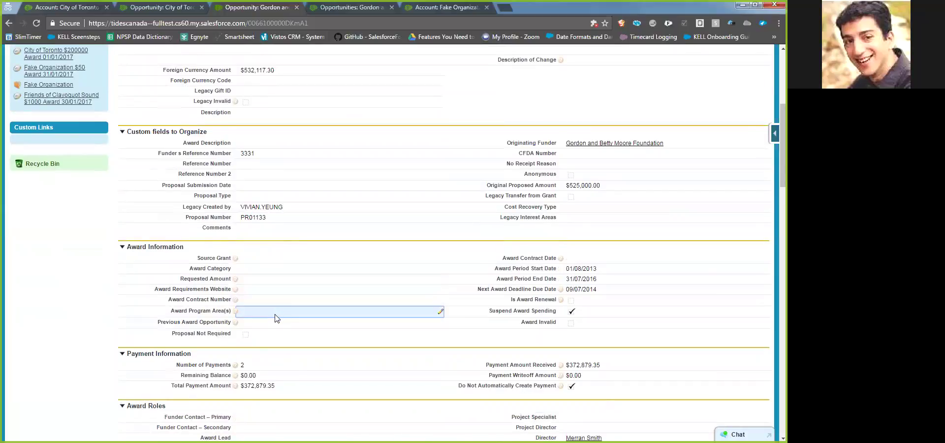
{"action": "double_click", "coordinate": [440, 311]}
{"action": "double_click", "coordinate": [440, 322]}
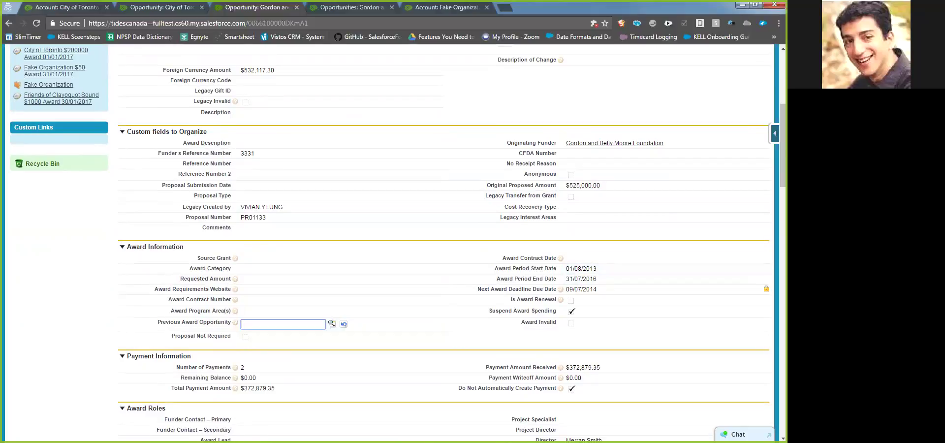
{"action": "mouse_move", "coordinate": [561, 300]}
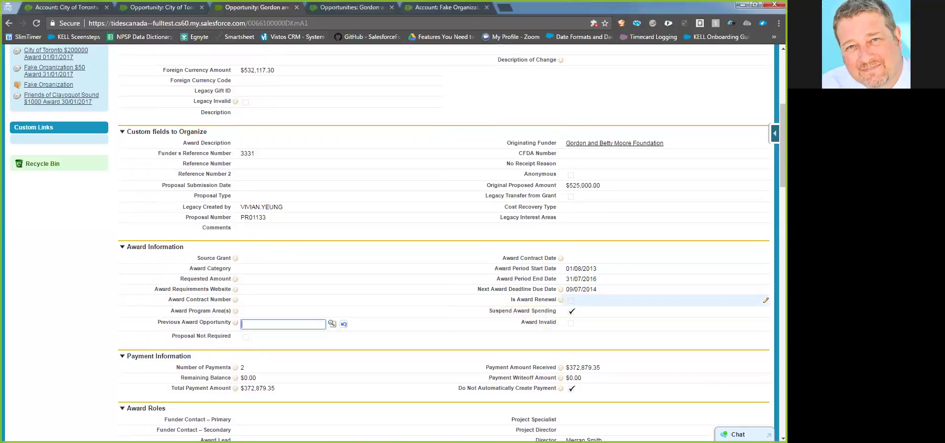
Check the Award Invalid field and examine the Payment Information fields, including Total Payment Amount and Do Not Automatically Create Payment
{"action": "scroll", "coordinate": [560, 269], "scroll_direction": "down", "scroll_amount": 1}
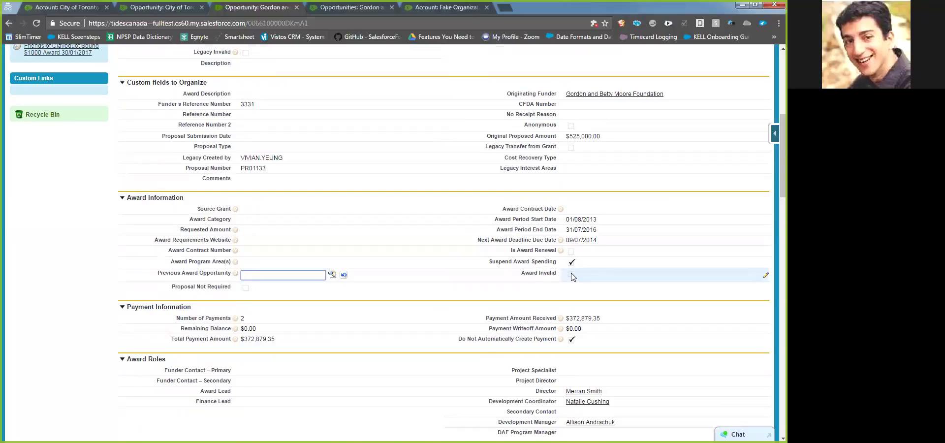
{"action": "scroll", "coordinate": [526, 276], "scroll_direction": "down", "scroll_amount": 3}
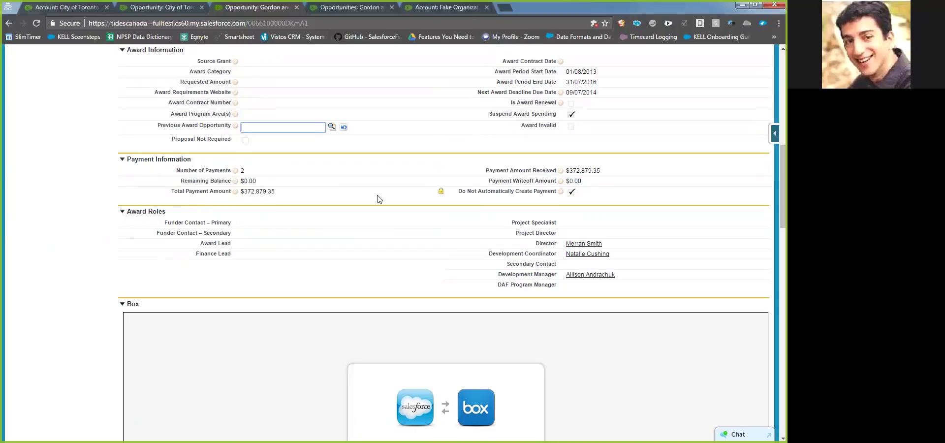
{"action": "mouse_move", "coordinate": [237, 194]}
{"action": "mouse_move", "coordinate": [561, 194]}
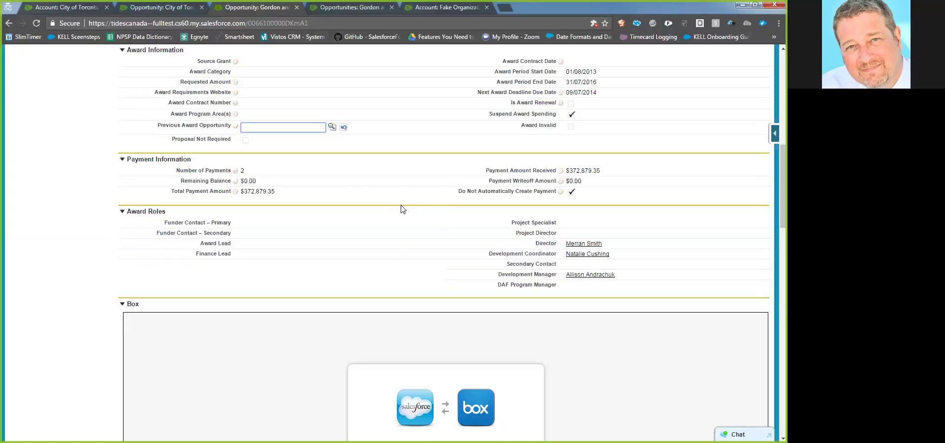
Open the Opportunity Name field for editing and highlight the date 01/08/2013 at the end of the name
{"action": "scroll", "coordinate": [402, 209], "scroll_direction": "up", "scroll_amount": 7}
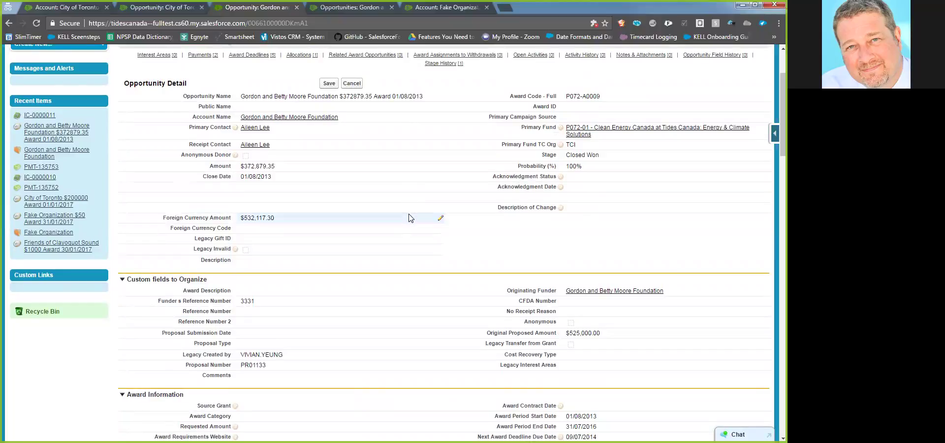
{"action": "double_click", "coordinate": [436, 97]}
{"action": "left_click_drag", "start_coordinate": [423, 96], "coordinate": [392, 99]}
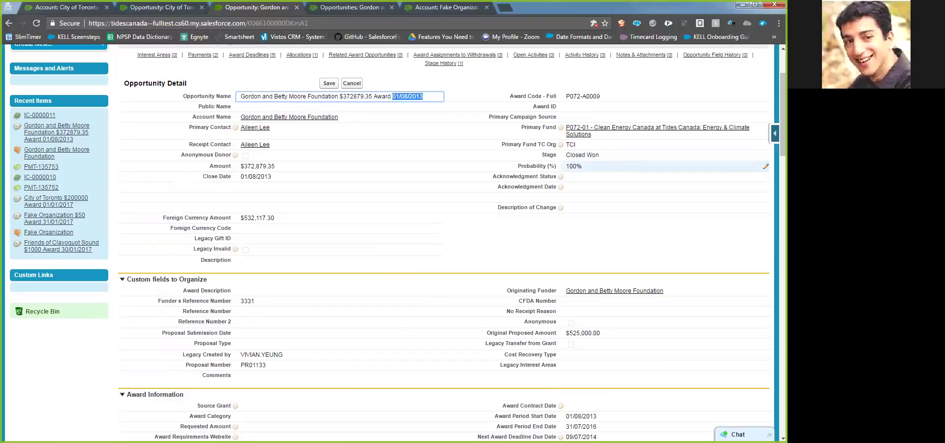
Open the Stage and Probability (%) fields for editing and set the probability to 99
{"action": "double_click", "coordinate": [590, 154]}
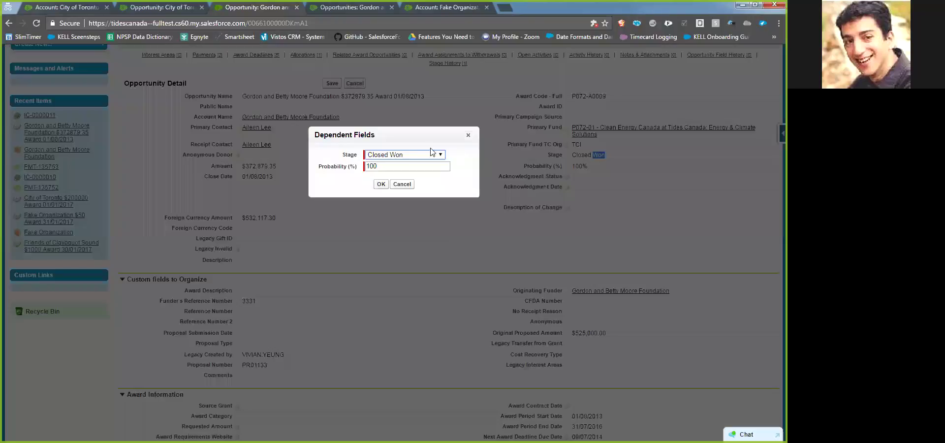
{"action": "left_click", "coordinate": [388, 165]}
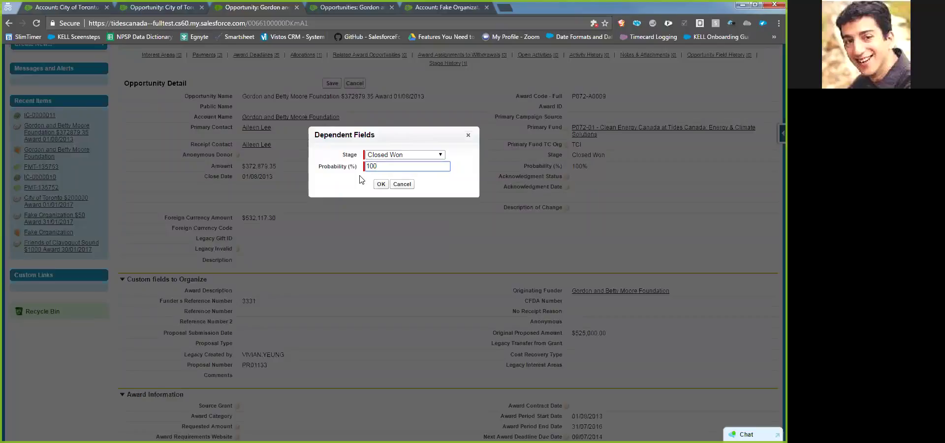
{"action": "left_click_drag", "start_coordinate": [377, 166], "coordinate": [354, 168]}
{"action": "type", "text": "99"}
Try the Planning and LOI Submitted stages to compare their default probabilities, and cancel the edit
{"action": "left_click", "coordinate": [396, 155]}
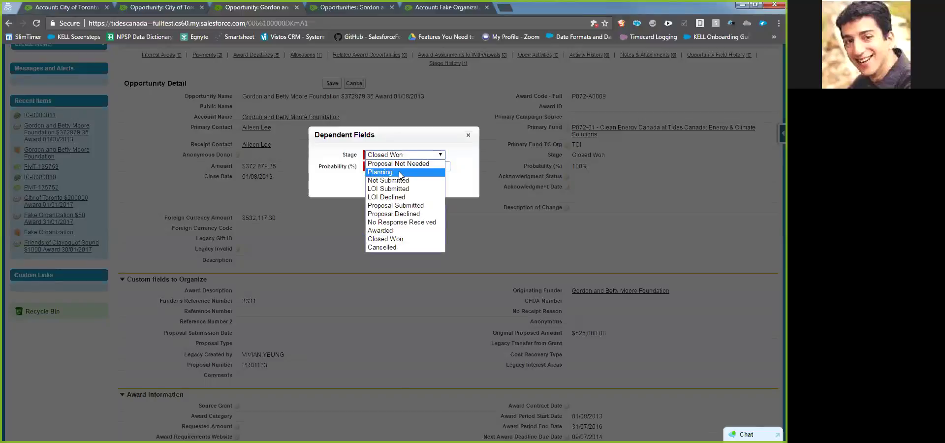
{"action": "left_click", "coordinate": [399, 171]}
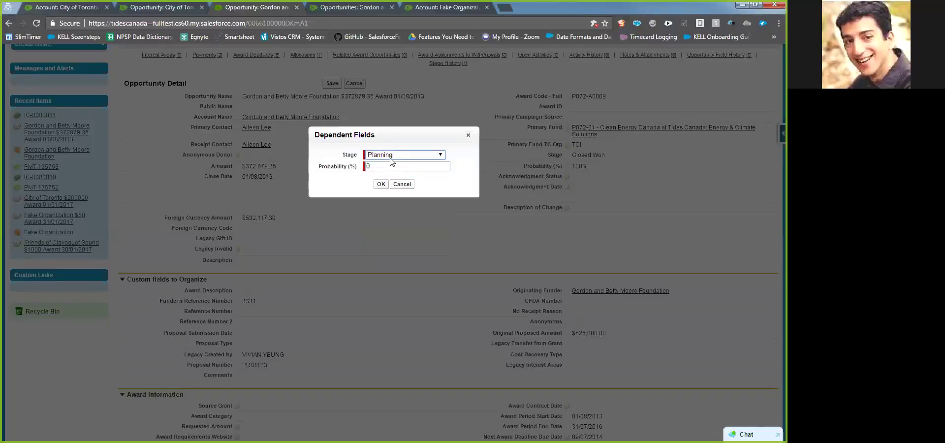
{"action": "left_click", "coordinate": [392, 155]}
{"action": "left_click", "coordinate": [395, 206]}
{"action": "left_click", "coordinate": [402, 184]}
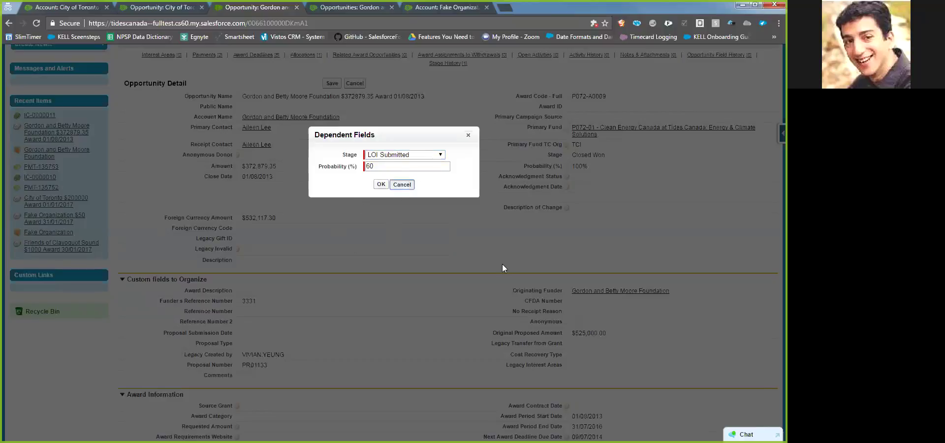
Examine the Award Roles section of the opportunity and highlight the Director label
{"action": "scroll", "coordinate": [435, 232], "scroll_direction": "down", "scroll_amount": 7}
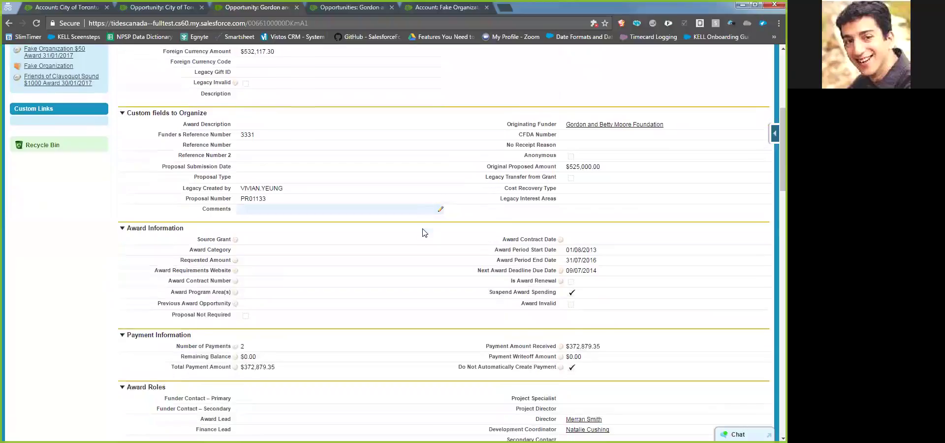
{"action": "scroll", "coordinate": [413, 190], "scroll_direction": "down", "scroll_amount": 1}
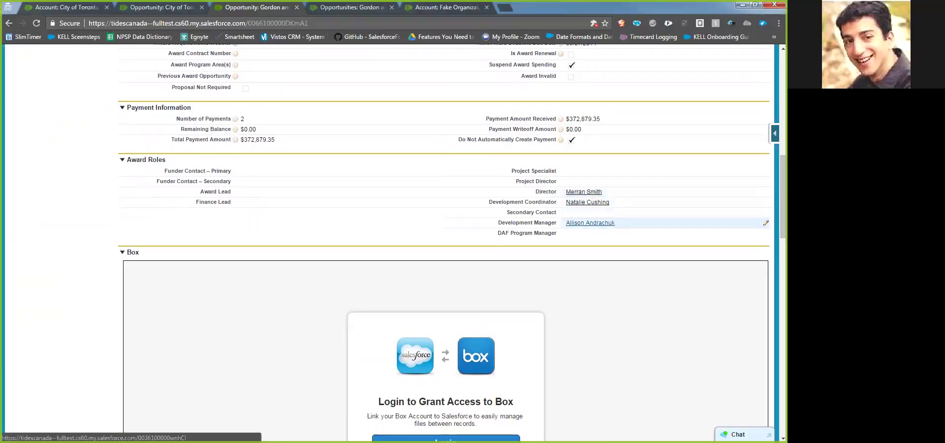
{"action": "scroll", "coordinate": [562, 146], "scroll_direction": "up", "scroll_amount": 10}
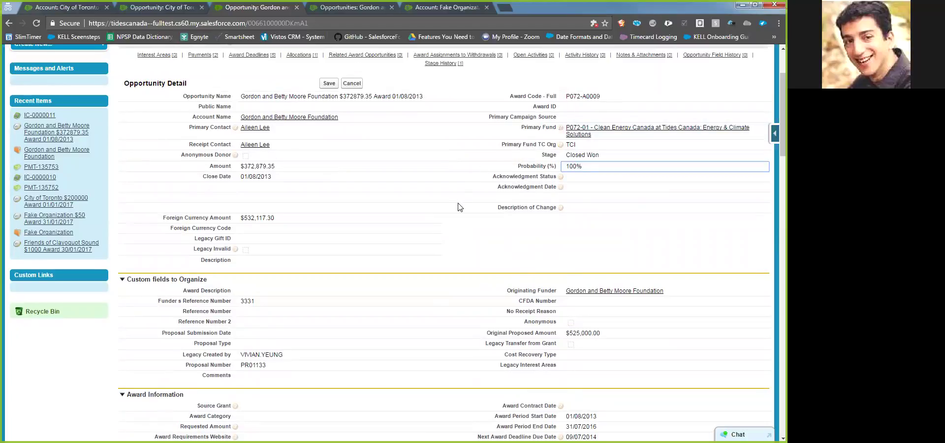
{"action": "scroll", "coordinate": [415, 170], "scroll_direction": "down", "scroll_amount": 6}
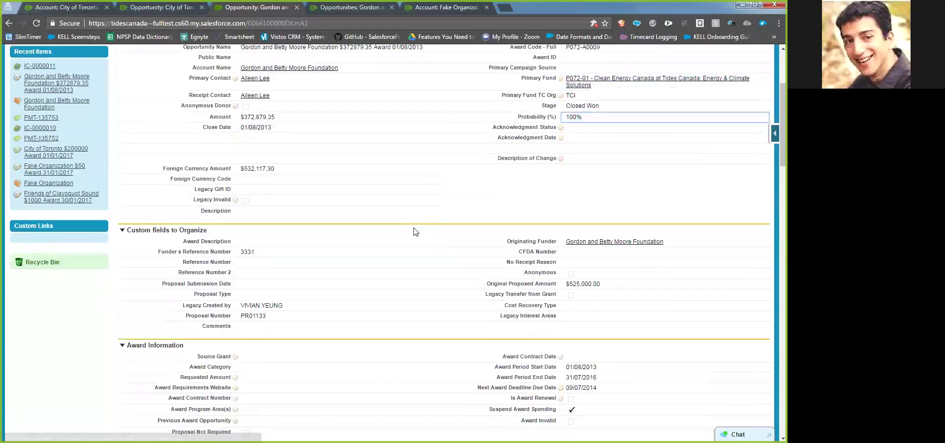
{"action": "scroll", "coordinate": [419, 242], "scroll_direction": "down", "scroll_amount": 2}
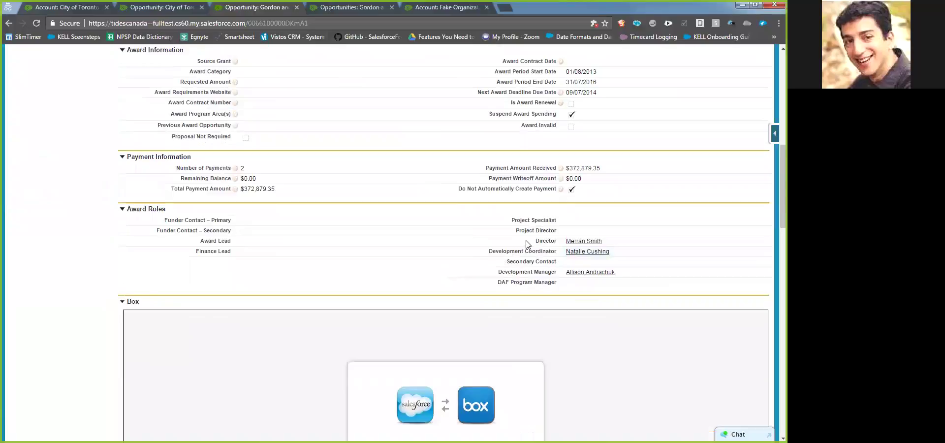
{"action": "left_click_drag", "start_coordinate": [536, 240], "coordinate": [551, 241]}
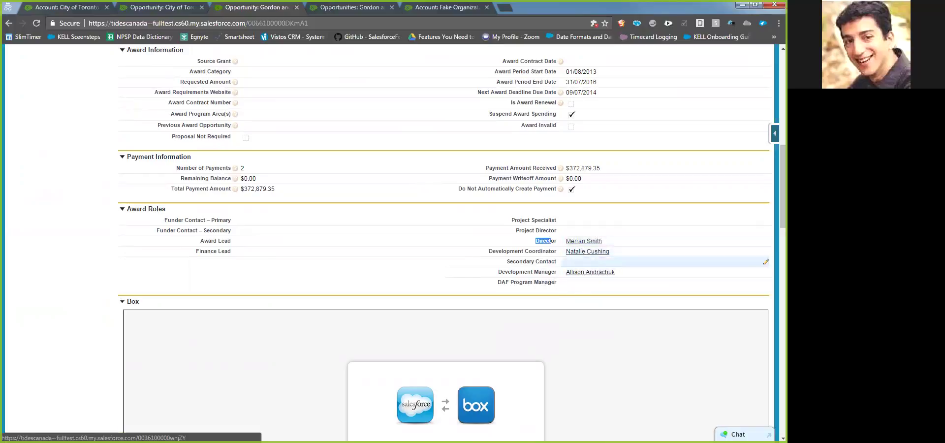
Check the Primary Fund field, and open the Development Coordinator field in Award Roles for editing and close it
{"action": "scroll", "coordinate": [580, 249], "scroll_direction": "up", "scroll_amount": 10}
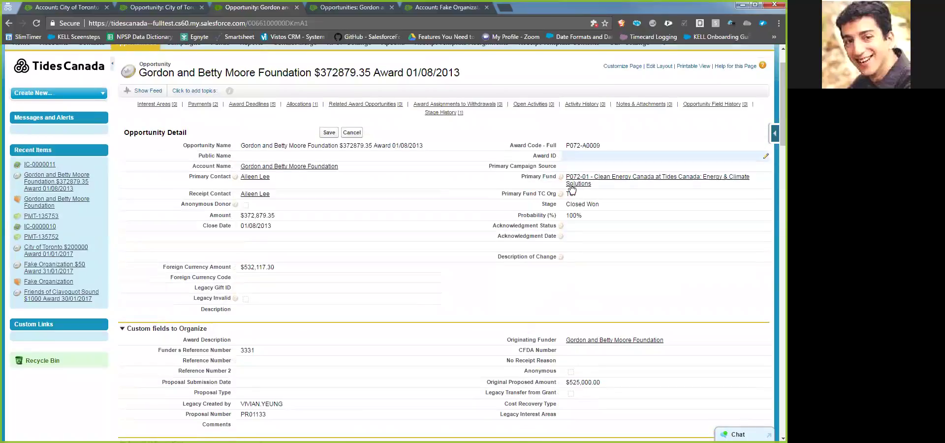
{"action": "scroll", "coordinate": [534, 258], "scroll_direction": "down", "scroll_amount": 7}
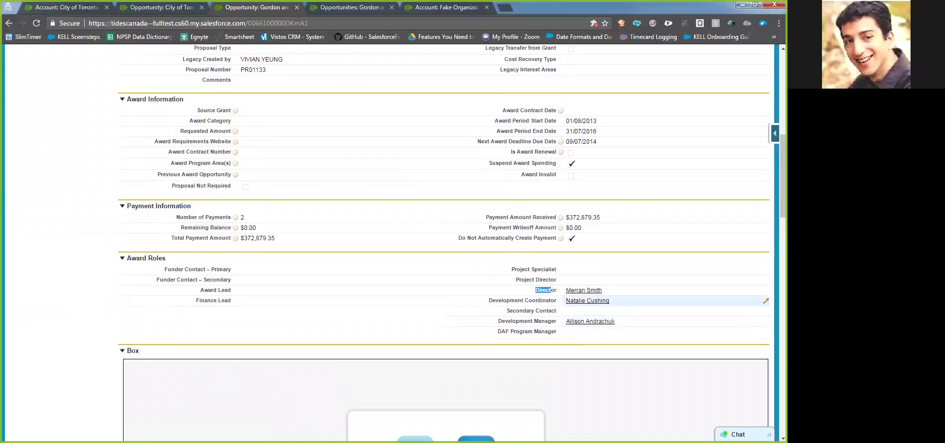
{"action": "double_click", "coordinate": [639, 301]}
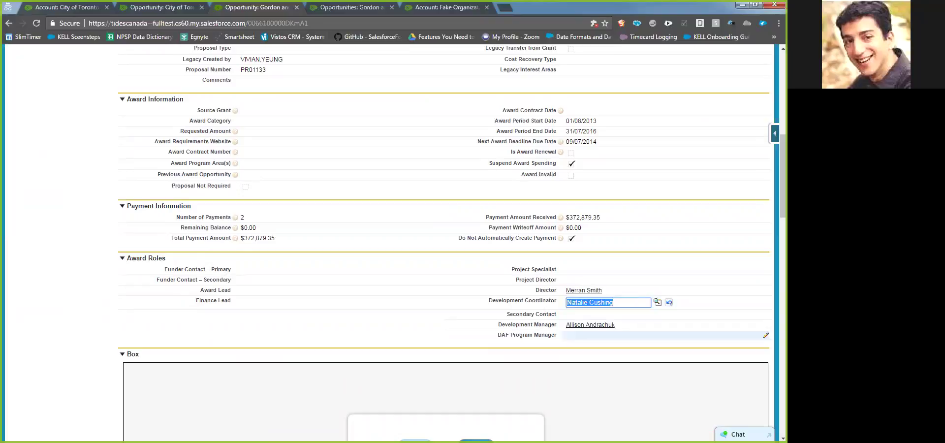
{"action": "key", "text": "Return"}
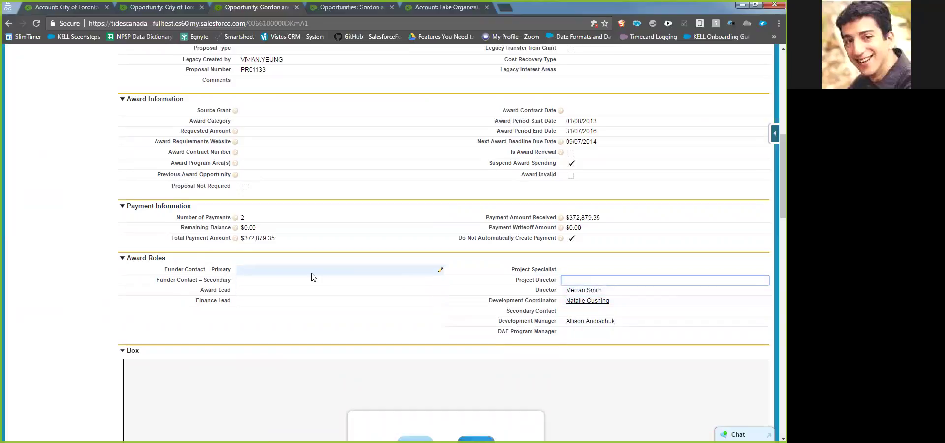
Examine the System Information and the Contact Roles and Soft Credits sections, including the primary contact's Donor role
{"action": "scroll", "coordinate": [108, 226], "scroll_direction": "down", "scroll_amount": 9}
{"action": "scroll", "coordinate": [103, 221], "scroll_direction": "down", "scroll_amount": 2}
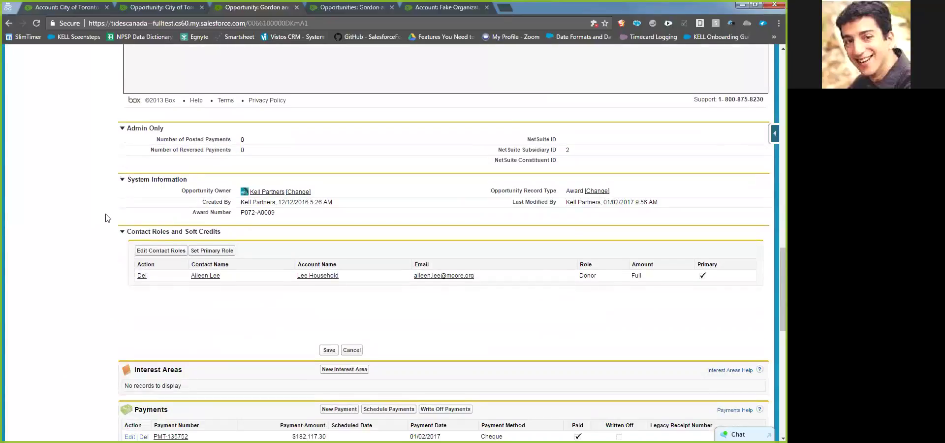
{"action": "scroll", "coordinate": [107, 218], "scroll_direction": "down", "scroll_amount": 2}
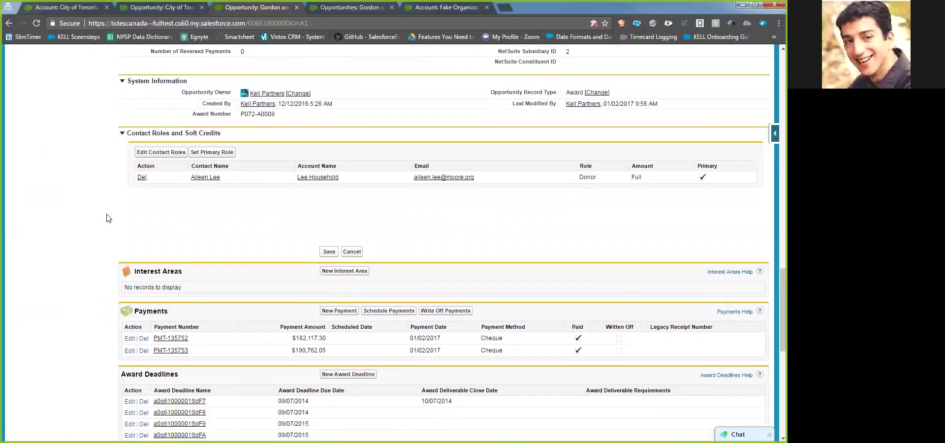
{"action": "scroll", "coordinate": [109, 218], "scroll_direction": "down", "scroll_amount": 1}
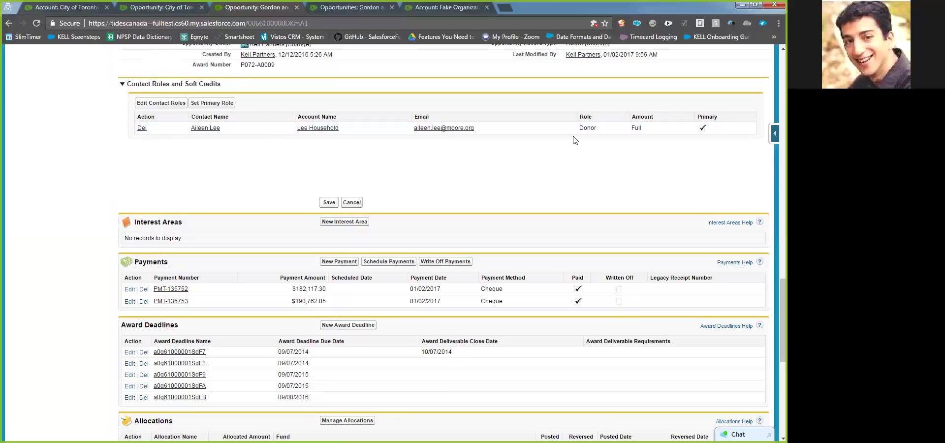
Add a blank soft credit row for the opportunity, view its Role options, and go back without saving
{"action": "left_click", "coordinate": [163, 107]}
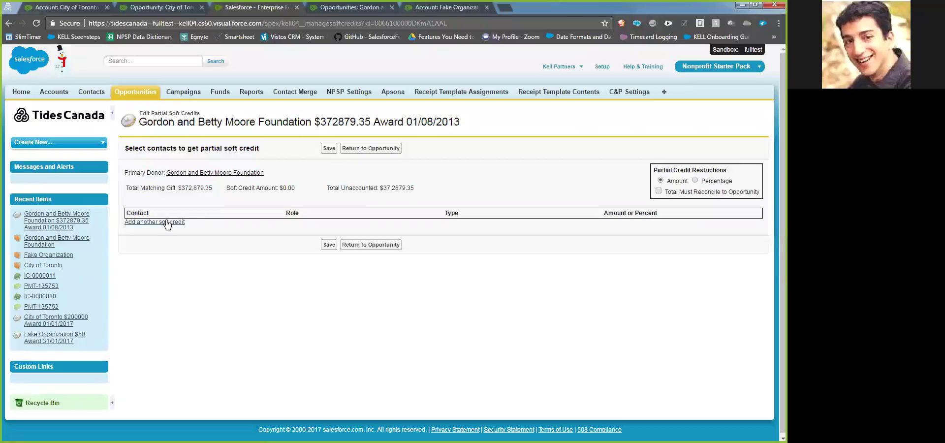
{"action": "left_click", "coordinate": [175, 222]}
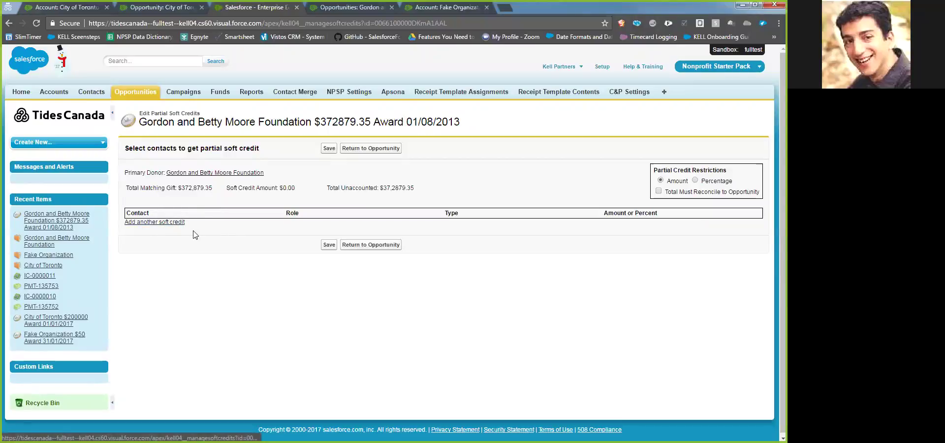
{"action": "left_click", "coordinate": [324, 224]}
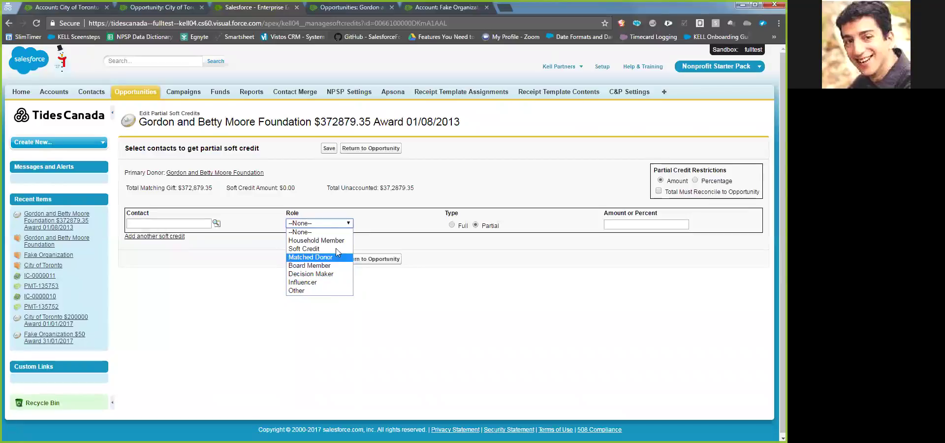
{"action": "left_click", "coordinate": [7, 29]}
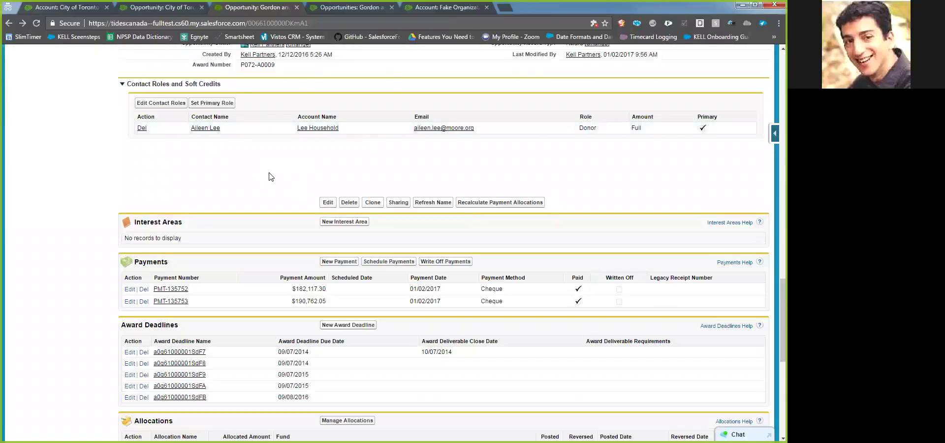
Examine the Payments list, and open the first award deadline due 09/07/2014 in a new tab to view its details
{"action": "scroll", "coordinate": [262, 175], "scroll_direction": "down", "scroll_amount": 2}
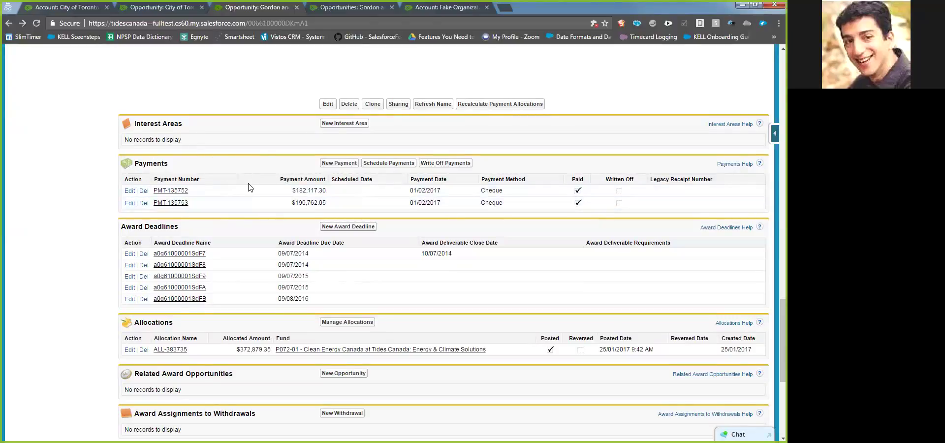
{"action": "scroll", "coordinate": [240, 186], "scroll_direction": "down", "scroll_amount": 2}
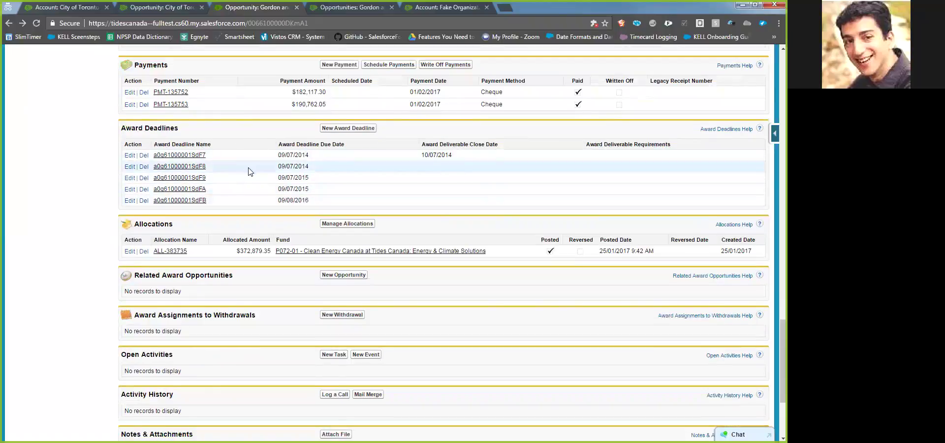
{"action": "right_click", "coordinate": [187, 158]}
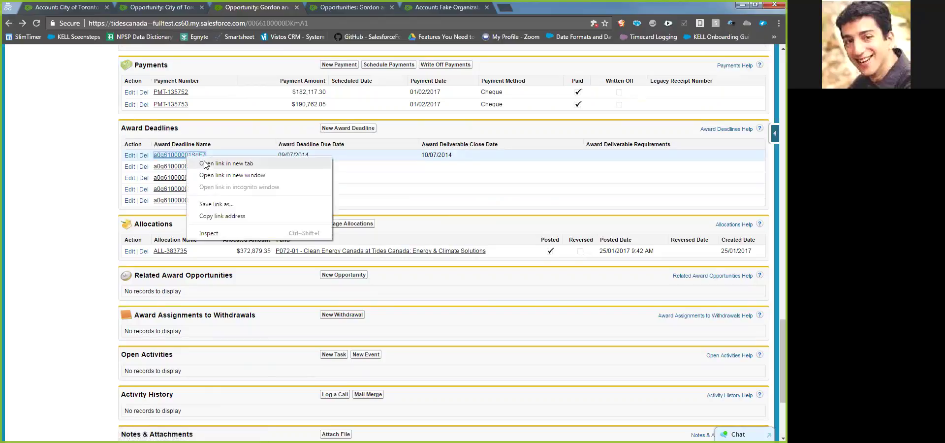
{"action": "left_click", "coordinate": [206, 162]}
{"action": "left_click", "coordinate": [438, 8]}
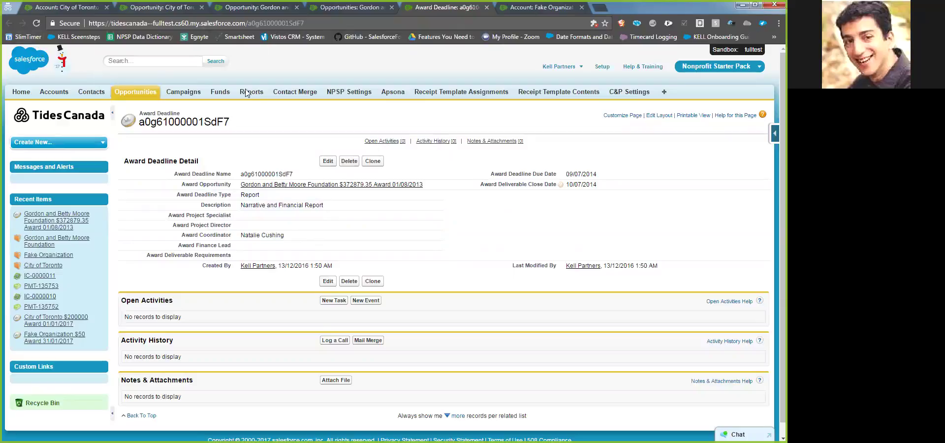
Return to the Gordon and Betty Moore Foundation award opportunity and examine its Award Deadlines and Allocations lists
{"action": "left_click", "coordinate": [349, 8]}
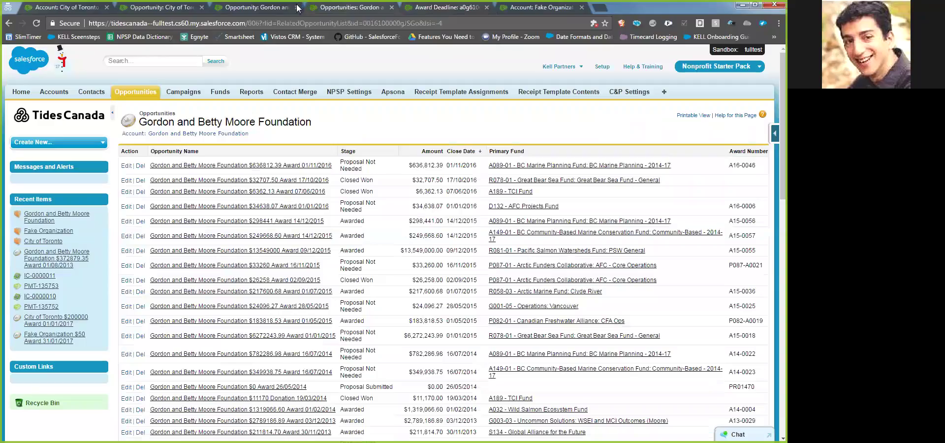
{"action": "left_click", "coordinate": [279, 8]}
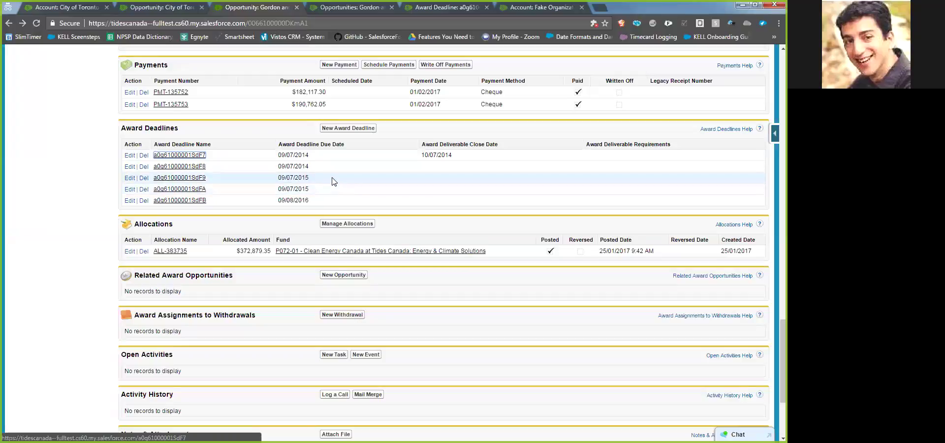
{"action": "scroll", "coordinate": [331, 167], "scroll_direction": "down", "scroll_amount": 1}
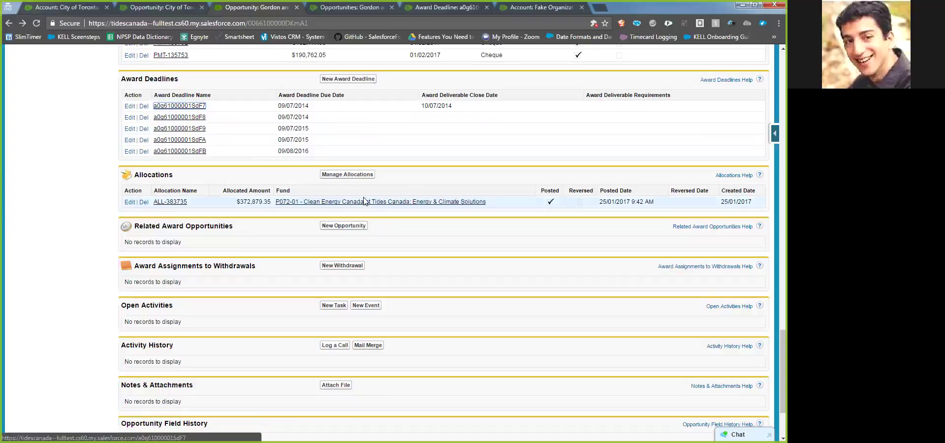
{"action": "scroll", "coordinate": [411, 184], "scroll_direction": "up", "scroll_amount": 7}
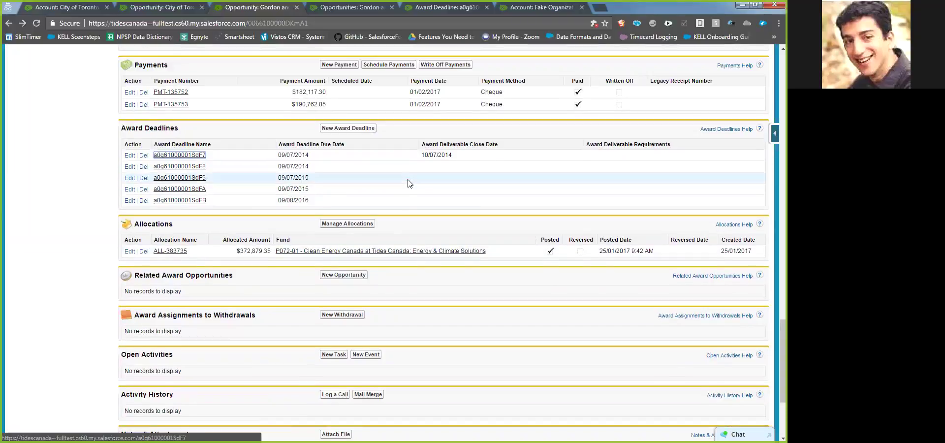
Close the Gordon and Betty Moore Foundation and award deadline tabs, and switch to the City of Toronto $200000 Award opportunity
{"action": "scroll", "coordinate": [409, 182], "scroll_direction": "up", "scroll_amount": 15}
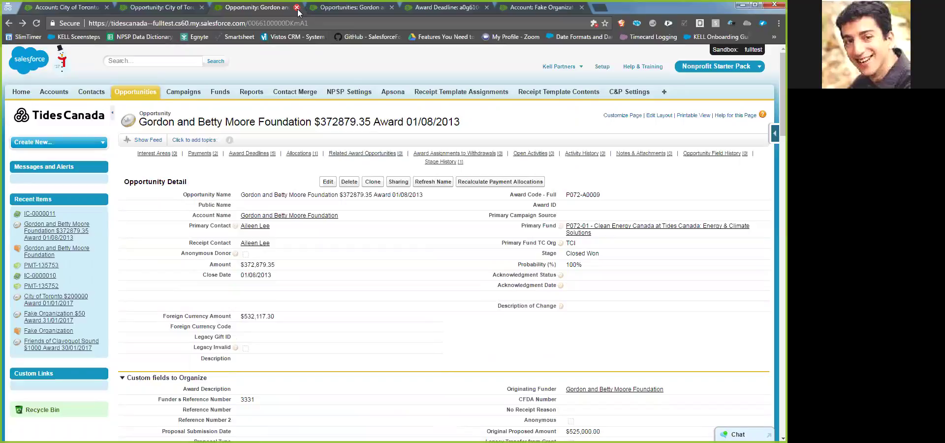
{"action": "left_click", "coordinate": [297, 9]}
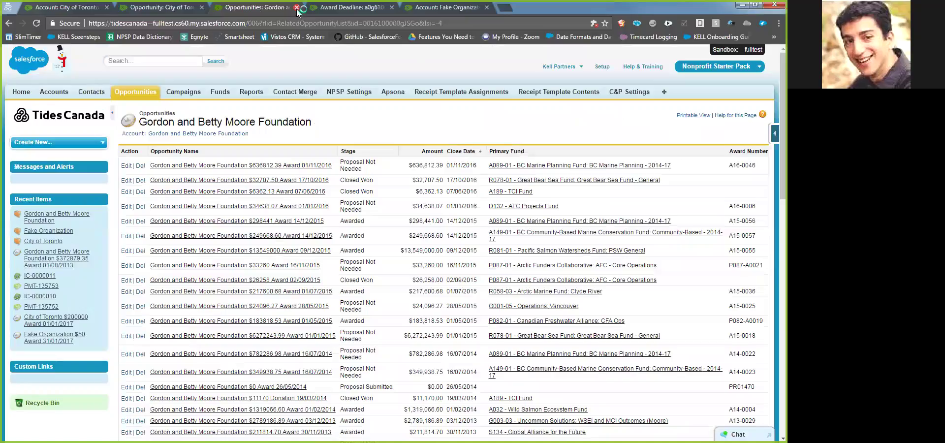
{"action": "left_click", "coordinate": [296, 7]}
{"action": "left_click", "coordinate": [296, 7]}
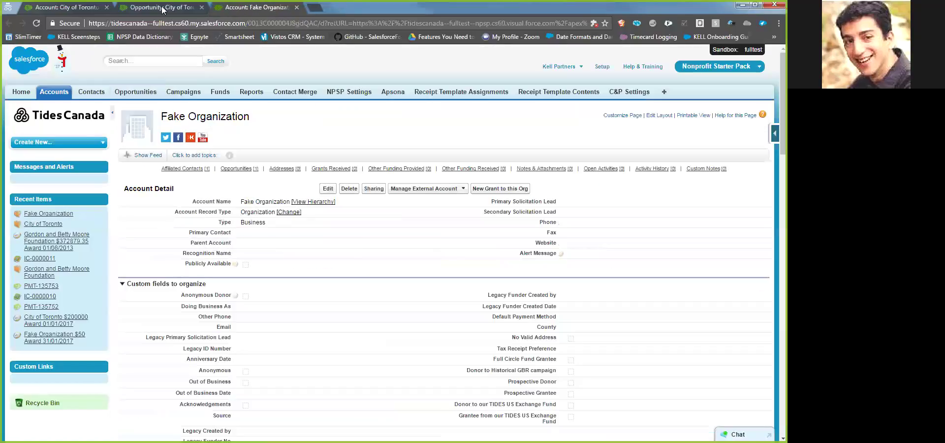
{"action": "left_click", "coordinate": [163, 7]}
{"action": "mouse_move", "coordinate": [261, 215]}
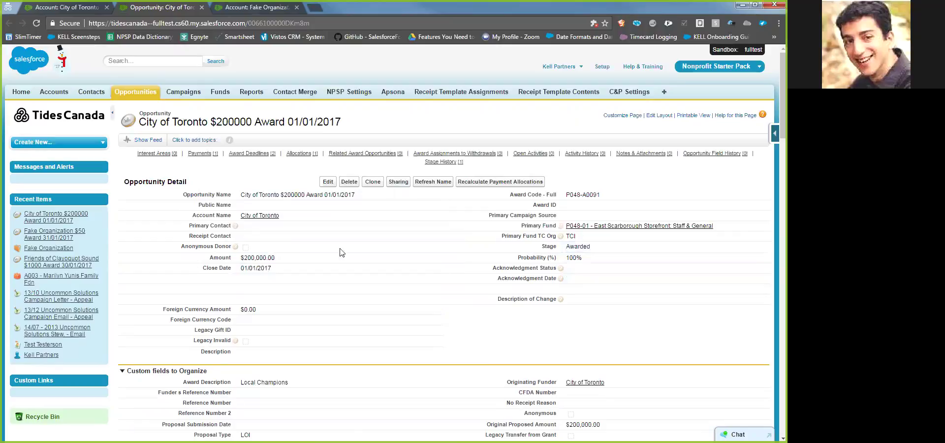
Examine the City of Toronto award's detail sections, Award Roles, and its Payments, Award Deadlines and Allocations lists
{"action": "scroll", "coordinate": [345, 251], "scroll_direction": "down", "scroll_amount": 1}
{"action": "scroll", "coordinate": [337, 251], "scroll_direction": "down", "scroll_amount": 6}
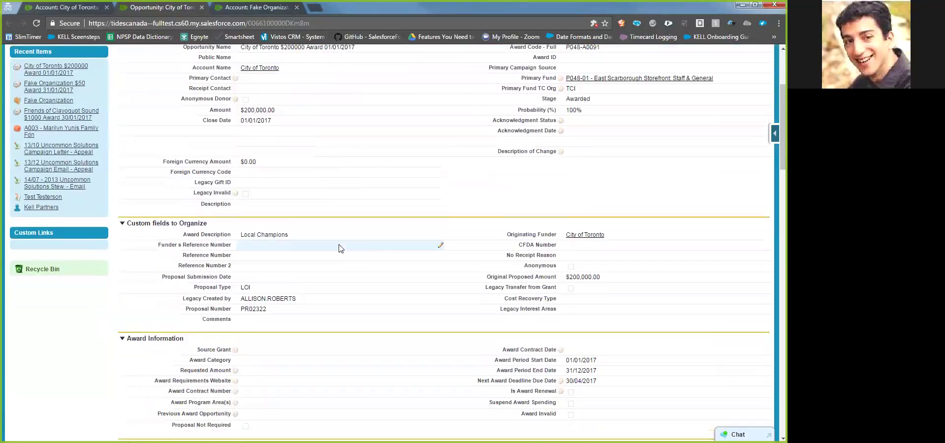
{"action": "scroll", "coordinate": [339, 247], "scroll_direction": "down", "scroll_amount": 15}
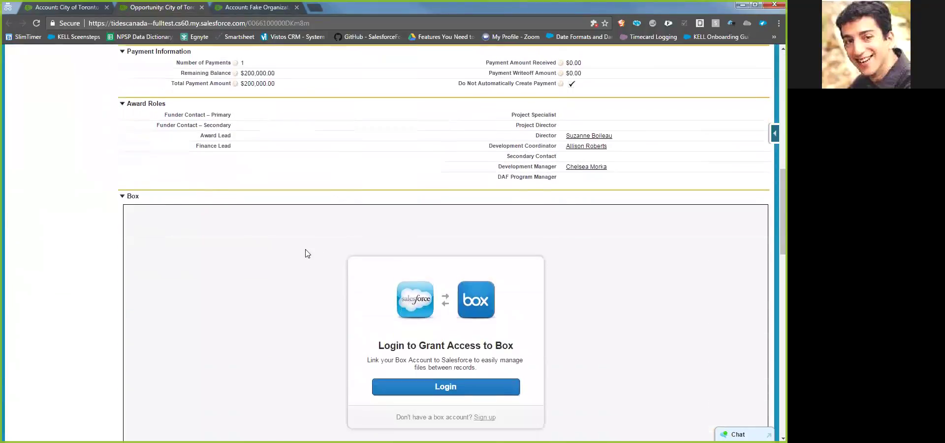
{"action": "scroll", "coordinate": [298, 255], "scroll_direction": "down", "scroll_amount": 3}
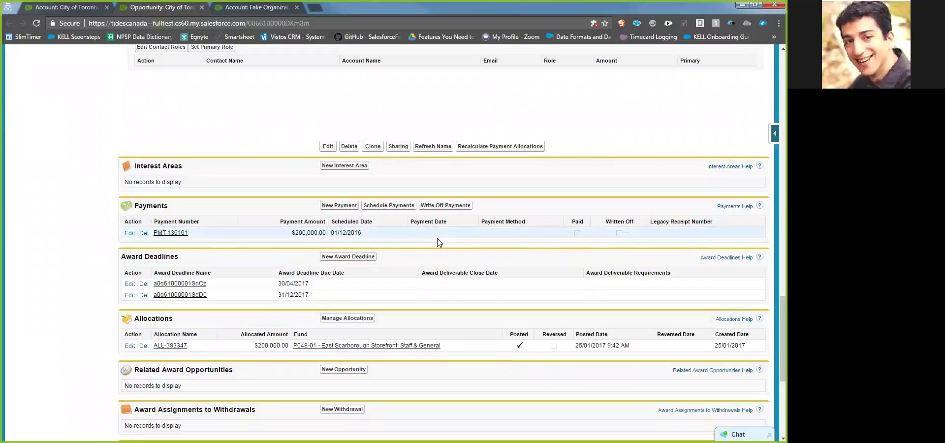
{"action": "scroll", "coordinate": [435, 263], "scroll_direction": "down", "scroll_amount": 1}
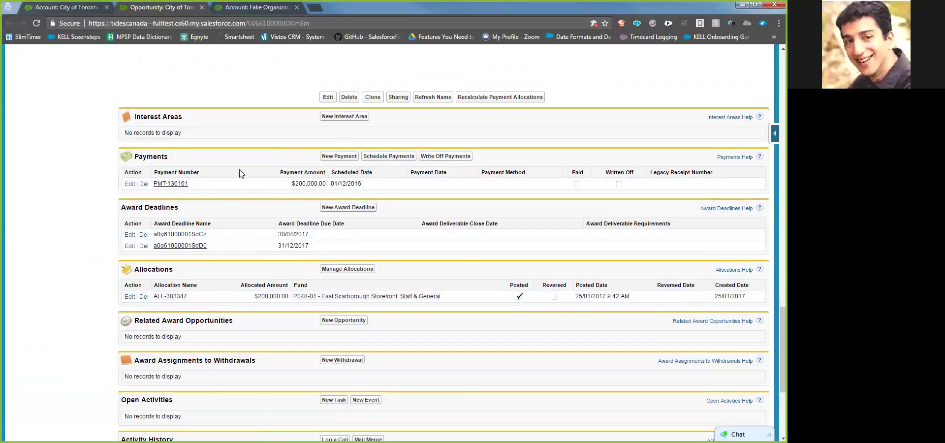
Try to save the City of Toronto award's payment as paid, reverting the entered 01/02/2017 payment date before saving
{"action": "left_click", "coordinate": [171, 184]}
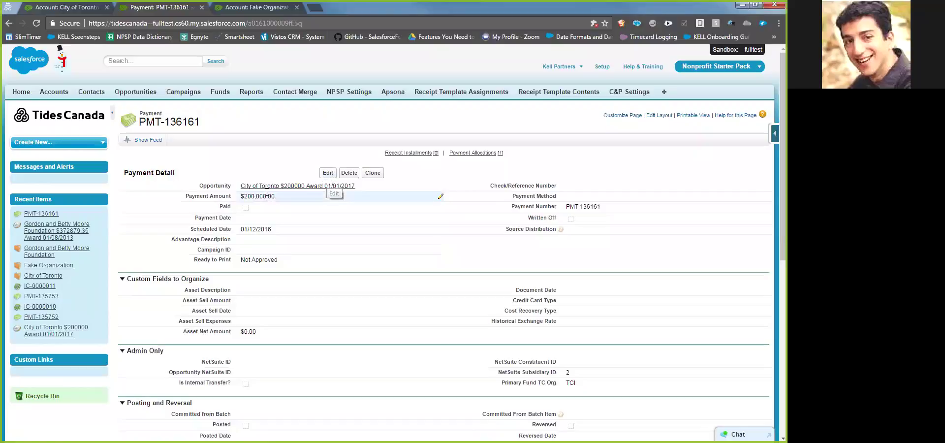
{"action": "double_click", "coordinate": [250, 209]}
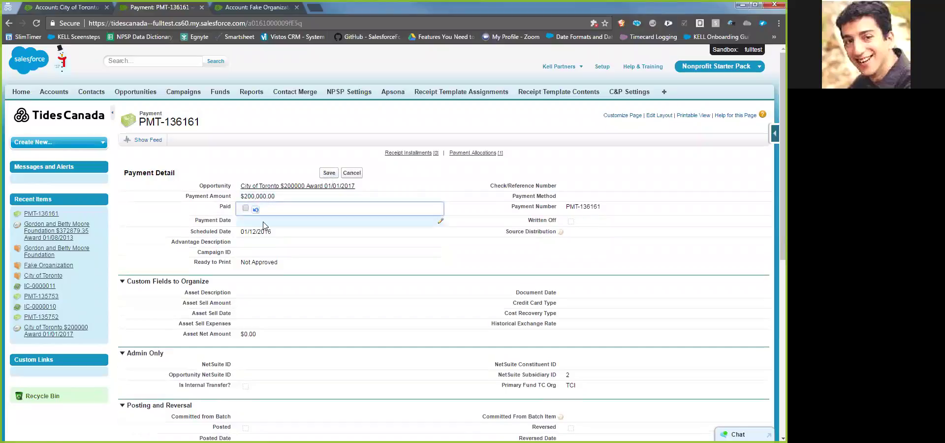
{"action": "left_click", "coordinate": [246, 208]}
{"action": "double_click", "coordinate": [270, 223]}
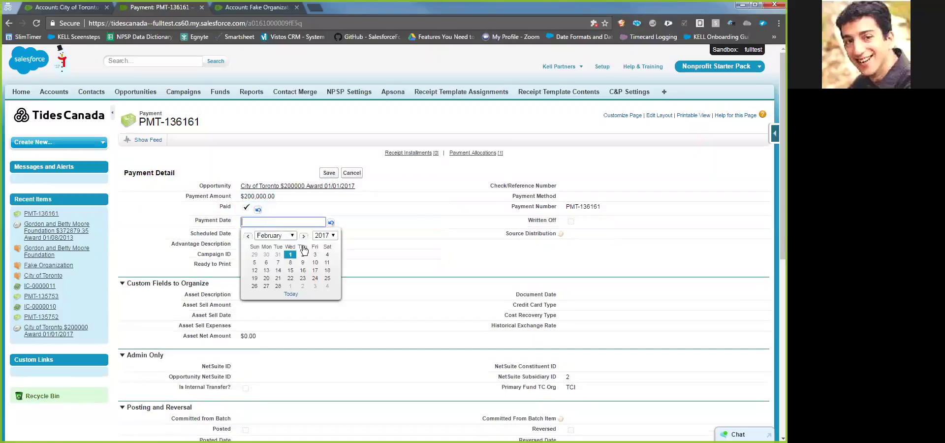
{"action": "left_click", "coordinate": [294, 257]}
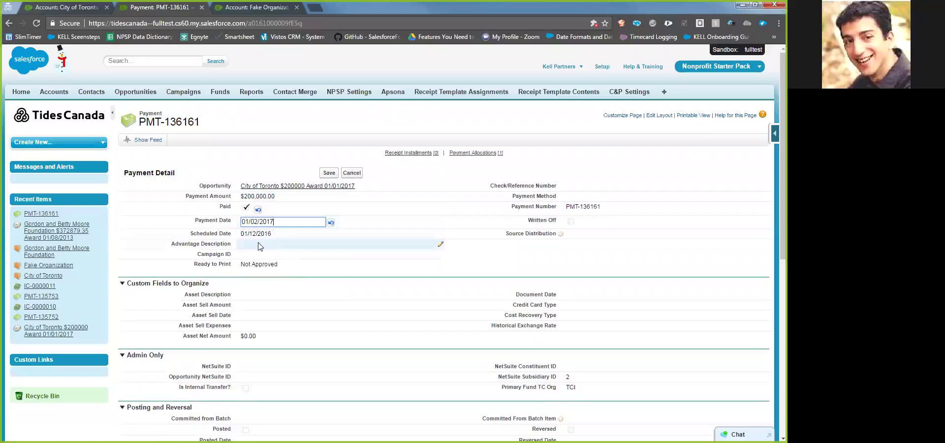
{"action": "double_click", "coordinate": [665, 186]}
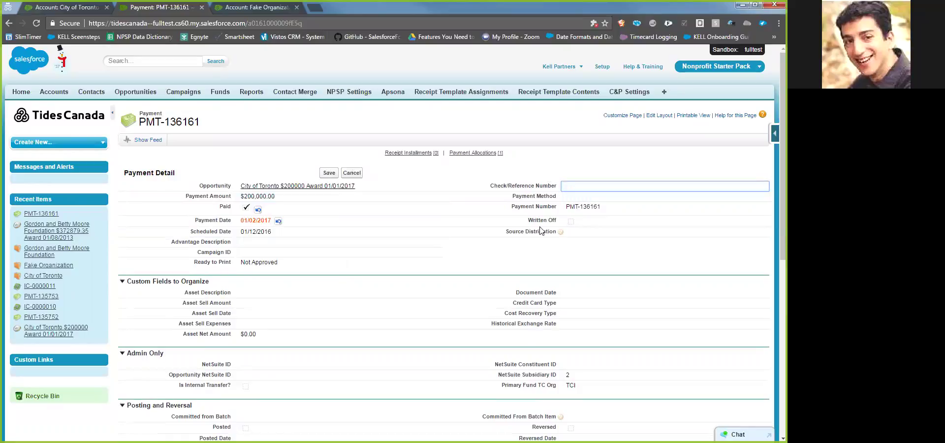
{"action": "mouse_move", "coordinate": [564, 236]}
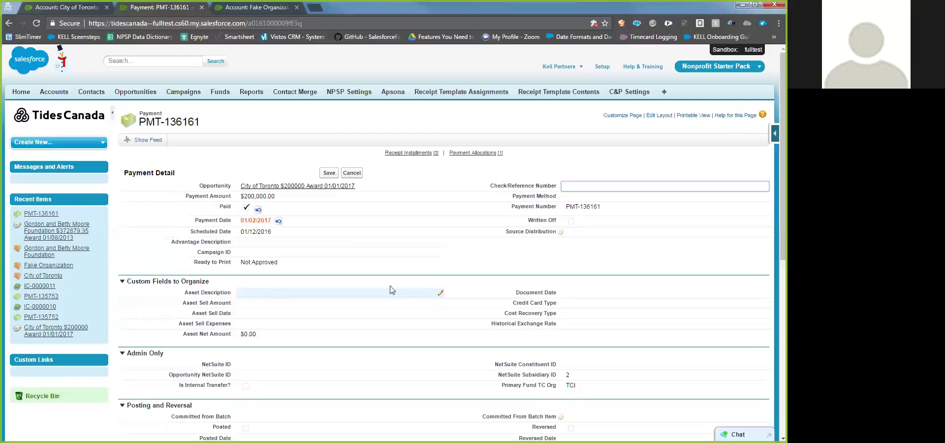
{"action": "left_click", "coordinate": [278, 221]}
{"action": "left_click", "coordinate": [329, 174]}
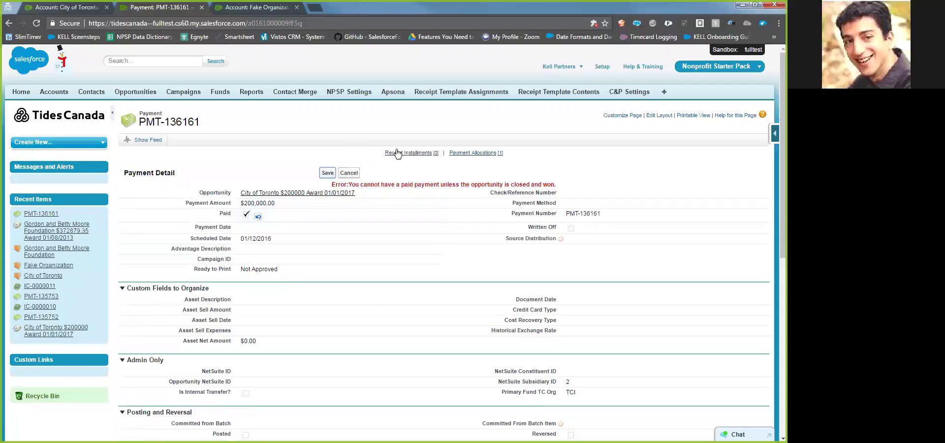
Return to the City of Toronto award opportunity, set its stage to Closed Won, and save the record
{"action": "left_click", "coordinate": [288, 195]}
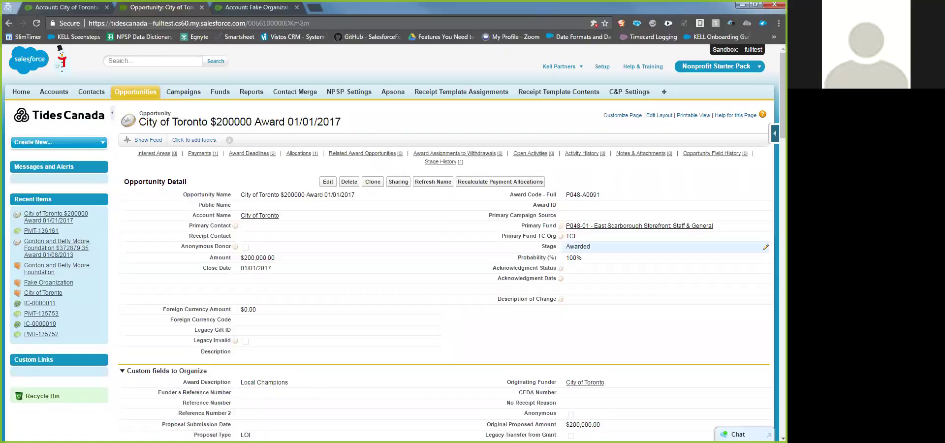
{"action": "double_click", "coordinate": [640, 246]}
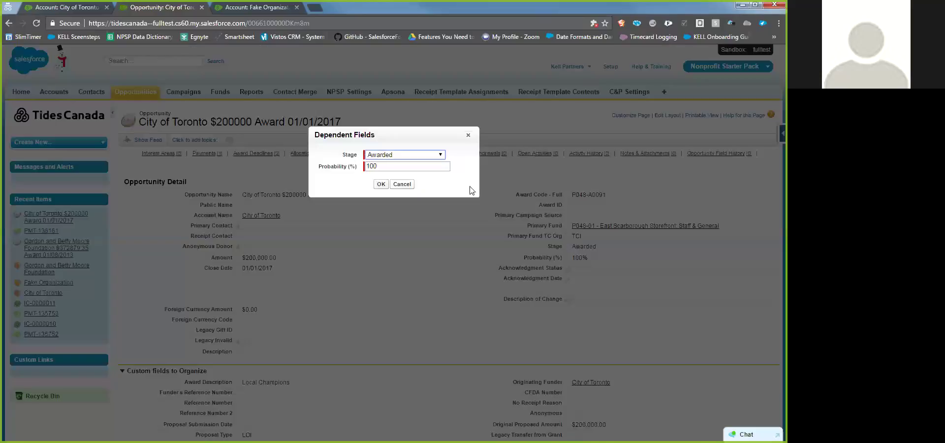
{"action": "left_click", "coordinate": [404, 155]}
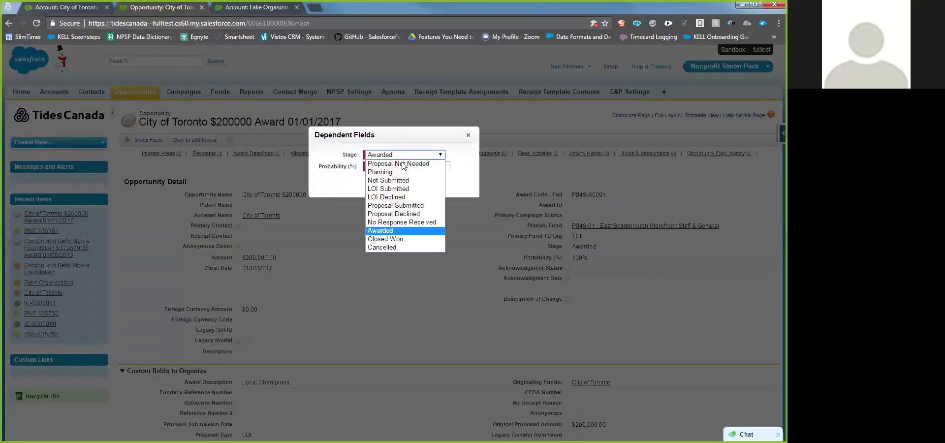
{"action": "left_click", "coordinate": [406, 239]}
{"action": "left_click", "coordinate": [383, 184]}
{"action": "left_click", "coordinate": [332, 182]}
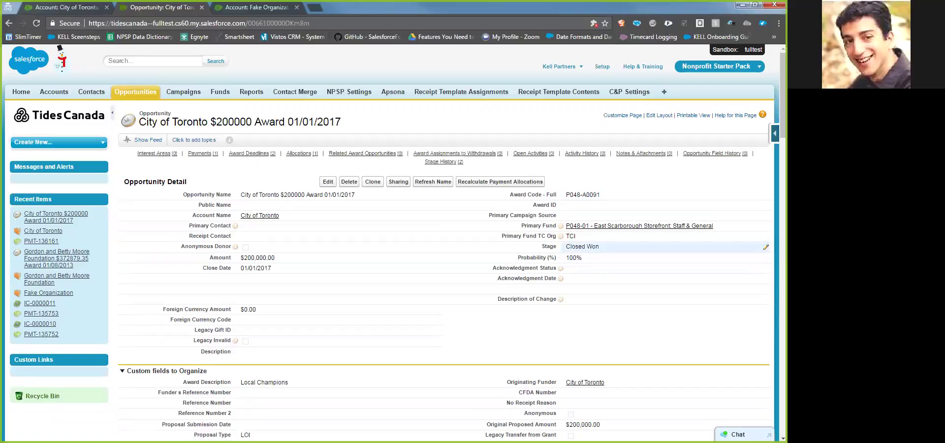
Reopen the City of Toronto award's payment, mark it as paid, and save it
{"action": "double_click", "coordinate": [576, 260]}
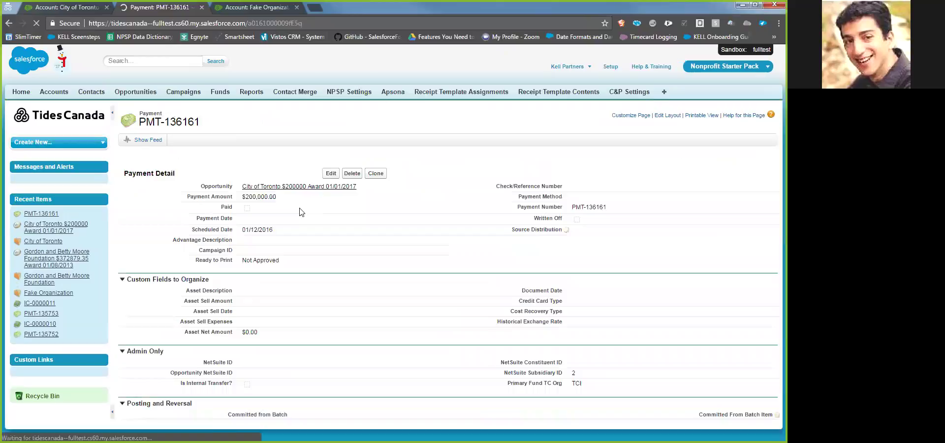
{"action": "double_click", "coordinate": [246, 210]}
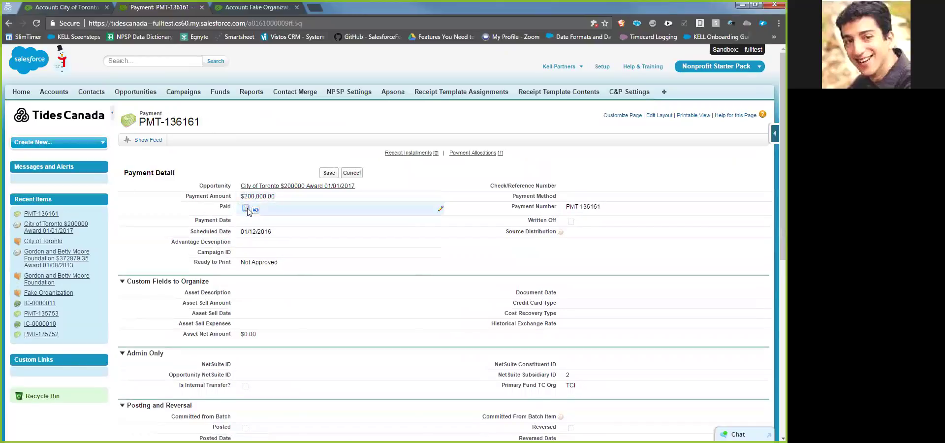
{"action": "left_click", "coordinate": [328, 173]}
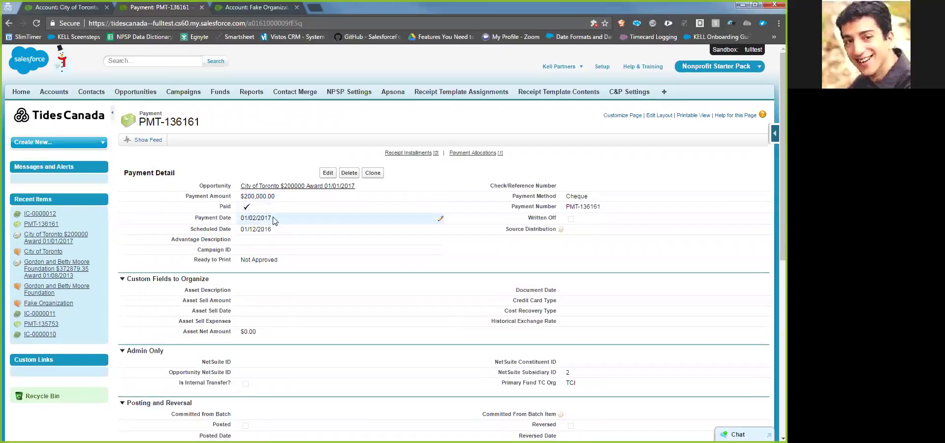
Examine the saved payment's details, including the custom fields, Admin Only, Posting and Reversal, and Tax Receipts sections
{"action": "scroll", "coordinate": [274, 220], "scroll_direction": "down", "scroll_amount": 1}
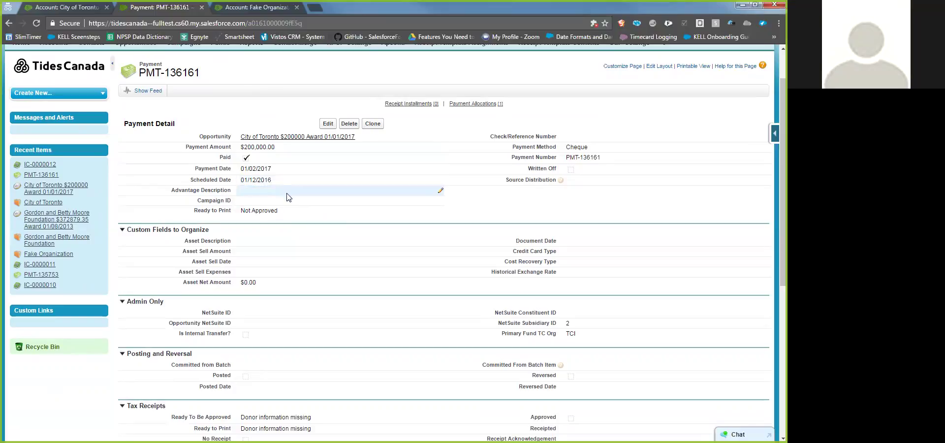
{"action": "scroll", "coordinate": [288, 197], "scroll_direction": "down", "scroll_amount": 1}
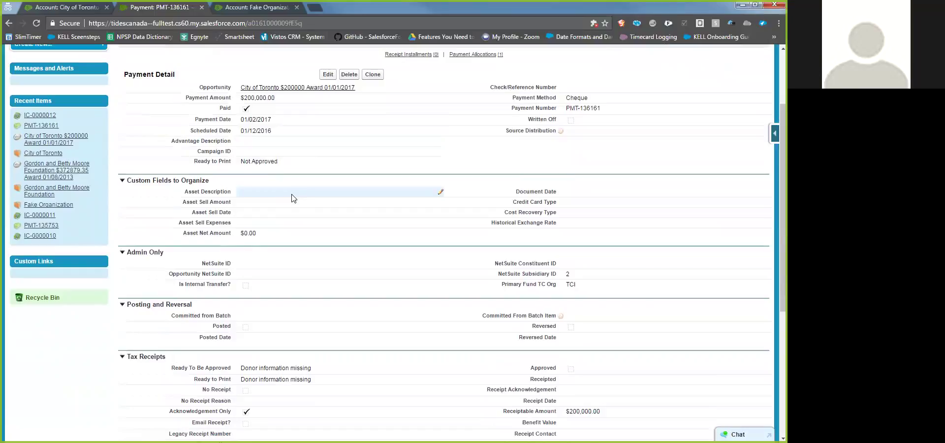
{"action": "scroll", "coordinate": [293, 198], "scroll_direction": "down", "scroll_amount": 1}
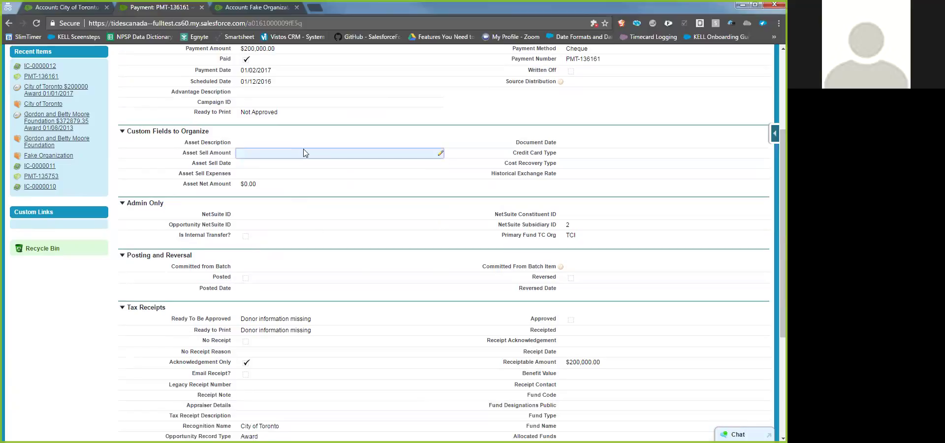
{"action": "scroll", "coordinate": [303, 158], "scroll_direction": "up", "scroll_amount": 3}
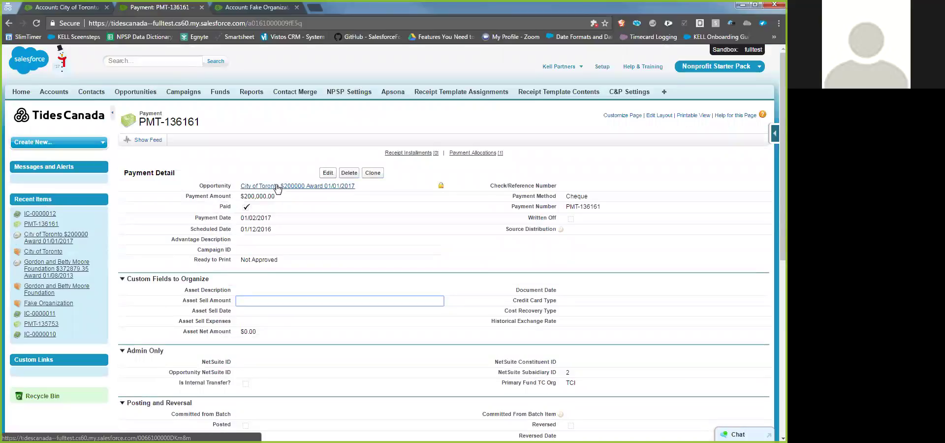
Open the payment's City of Toronto award opportunity in a new tab to view it, and go back to the payment
{"action": "right_click", "coordinate": [278, 186]}
{"action": "left_click", "coordinate": [314, 193]}
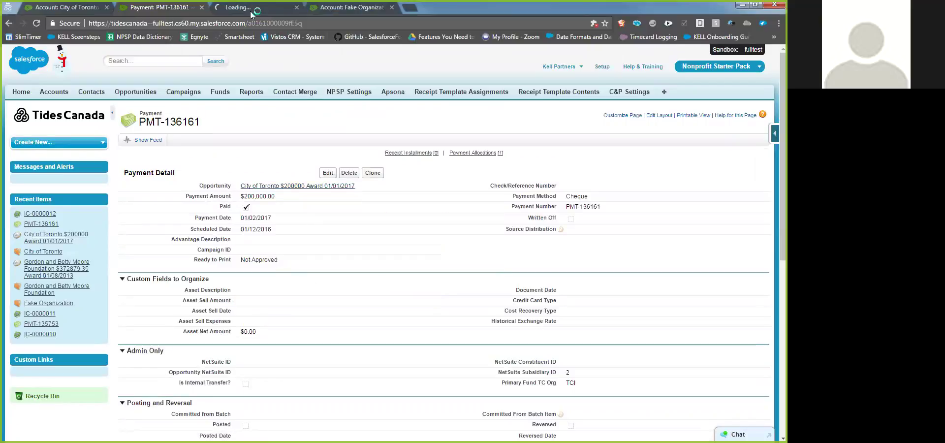
{"action": "key", "text": "ctrl+Tab"}
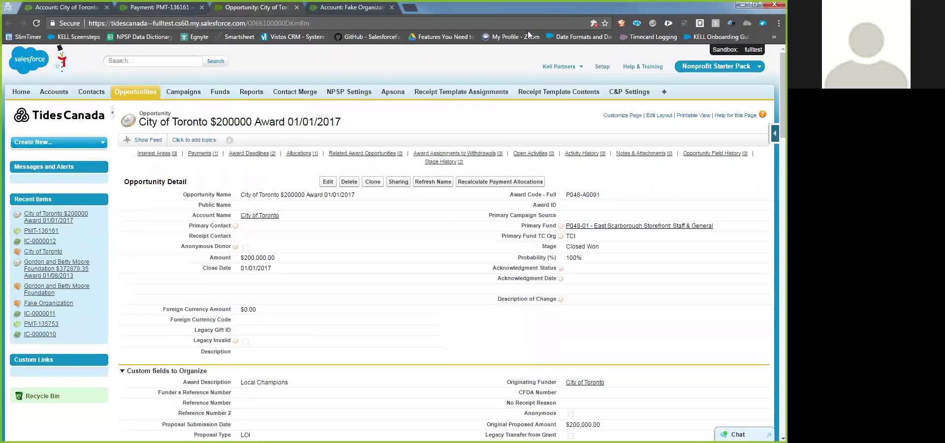
{"action": "left_click", "coordinate": [135, 10]}
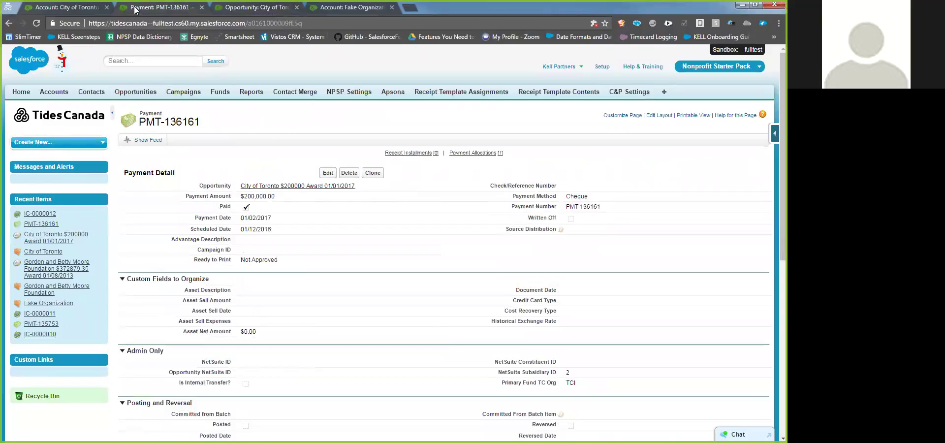
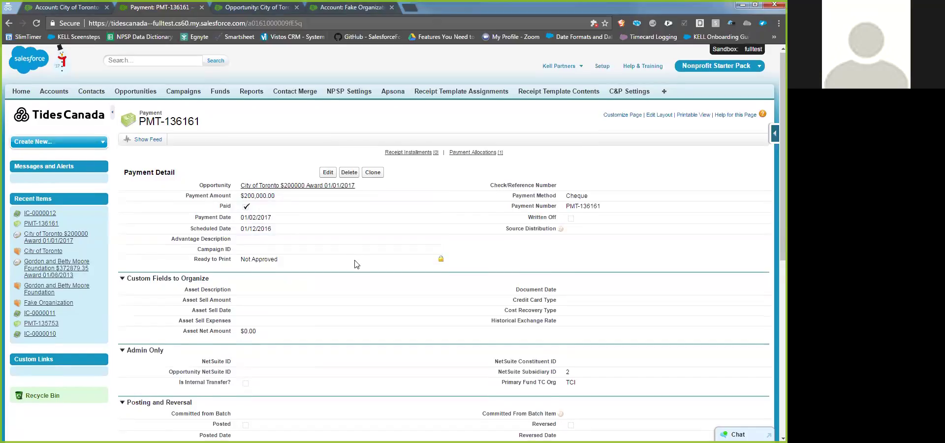
Examine the payment's Tax Receipts section, view the details of its payment allocation, and return to the payment
{"action": "scroll", "coordinate": [354, 263], "scroll_direction": "down", "scroll_amount": 4}
{"action": "scroll", "coordinate": [355, 264], "scroll_direction": "down", "scroll_amount": 2}
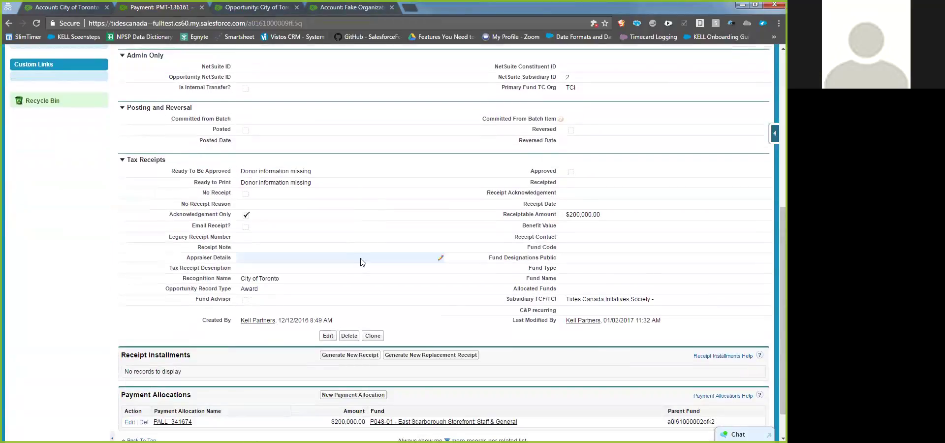
{"action": "scroll", "coordinate": [431, 257], "scroll_direction": "down", "scroll_amount": 1}
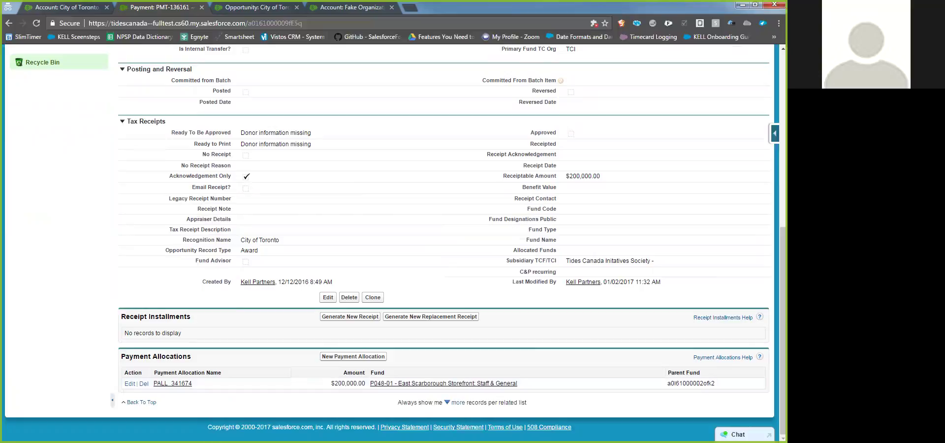
{"action": "left_click", "coordinate": [172, 384]}
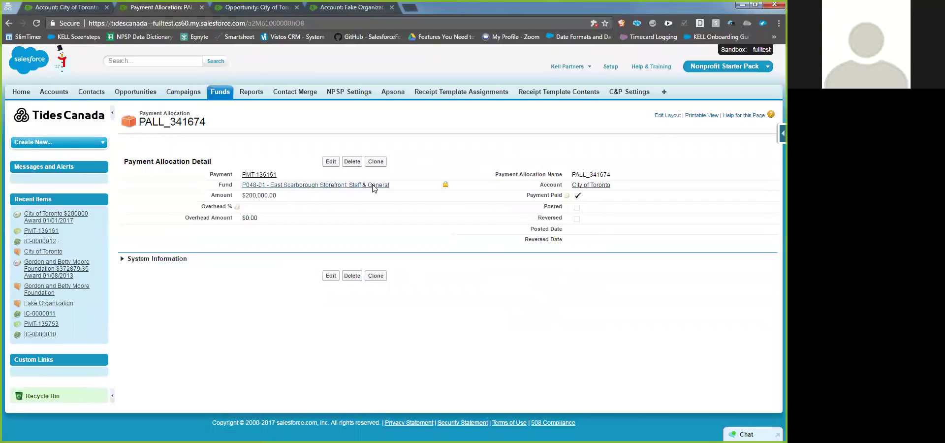
{"action": "left_click", "coordinate": [8, 23]}
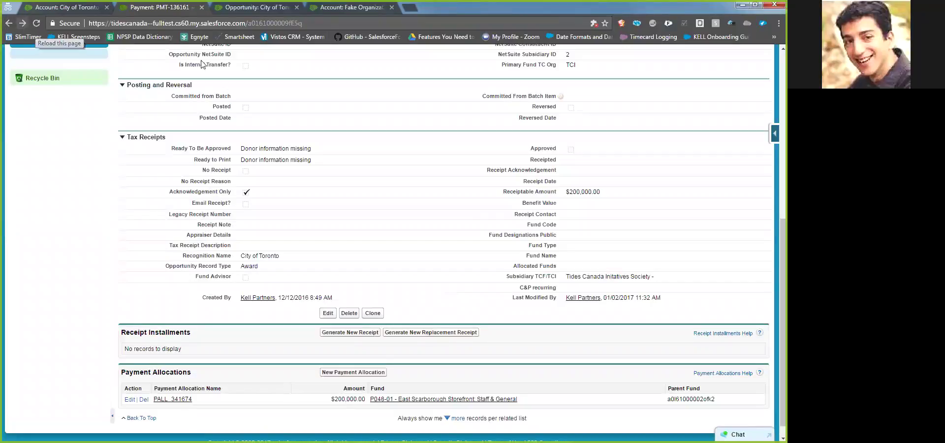
{"action": "scroll", "coordinate": [310, 196], "scroll_direction": "up", "scroll_amount": 4}
{"action": "scroll", "coordinate": [310, 196], "scroll_direction": "up", "scroll_amount": 3}
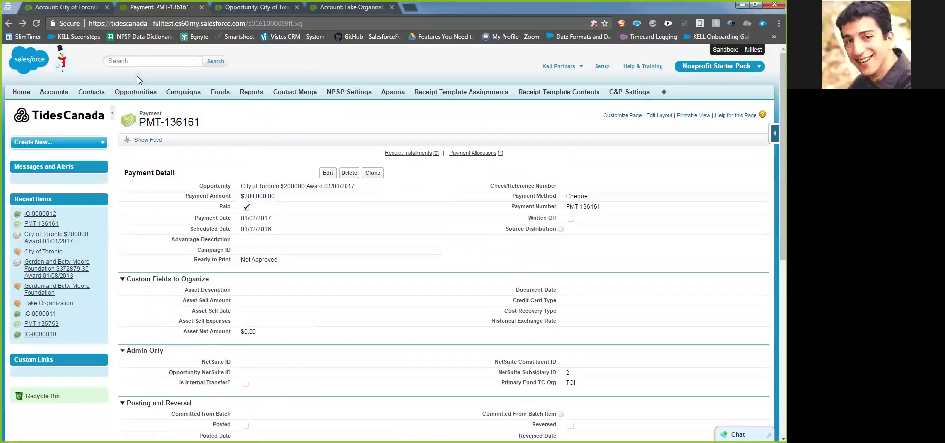
Start a new opportunity from the Fake Organization account's Opportunities list with the Award record type
{"action": "left_click", "coordinate": [337, 7]}
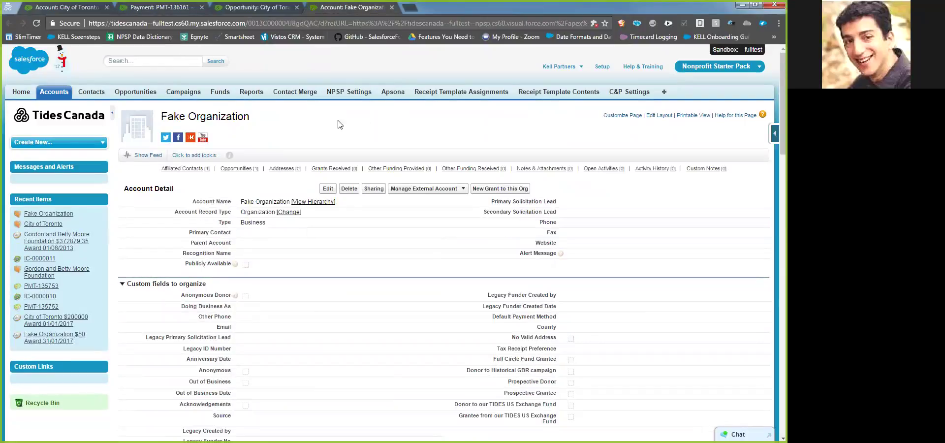
{"action": "mouse_move", "coordinate": [239, 168]}
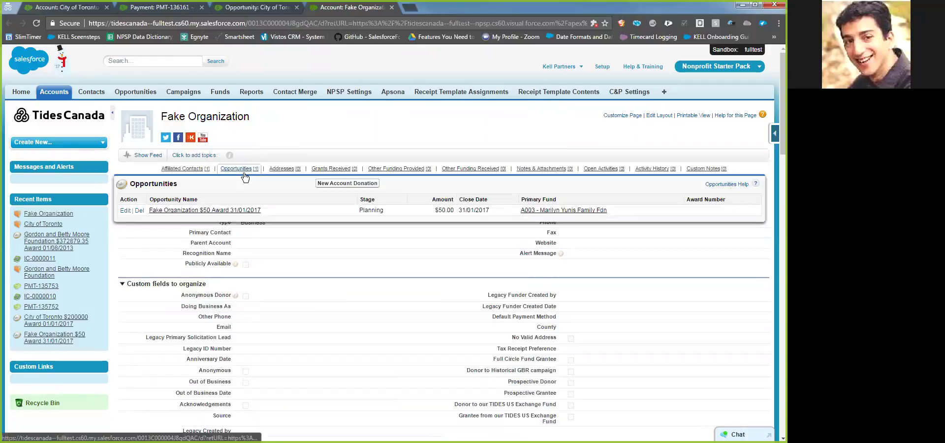
{"action": "left_click", "coordinate": [327, 185]}
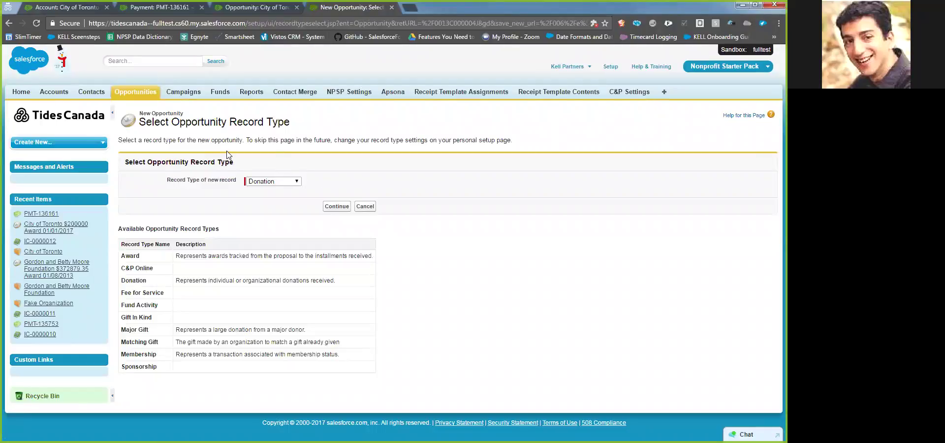
{"action": "left_click", "coordinate": [297, 182]}
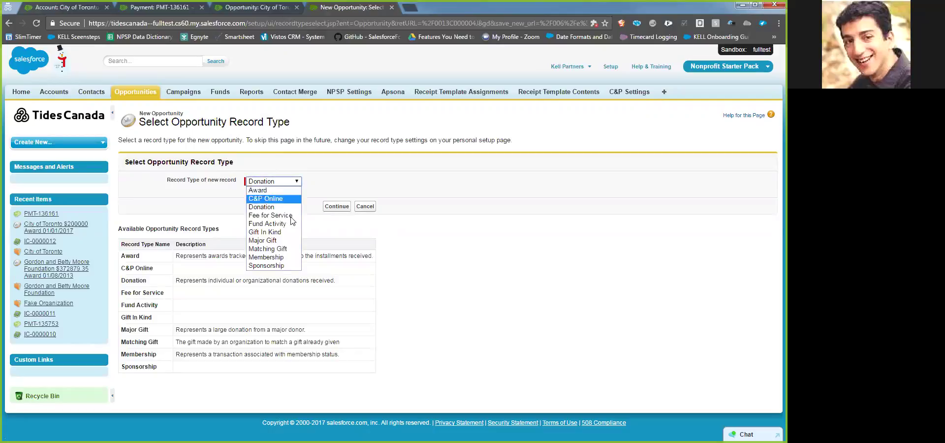
{"action": "left_click", "coordinate": [299, 191]}
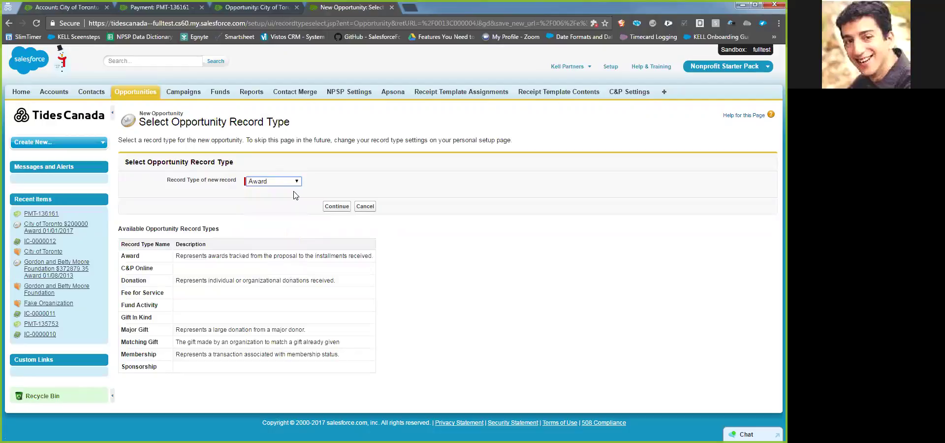
{"action": "left_click", "coordinate": [347, 208]}
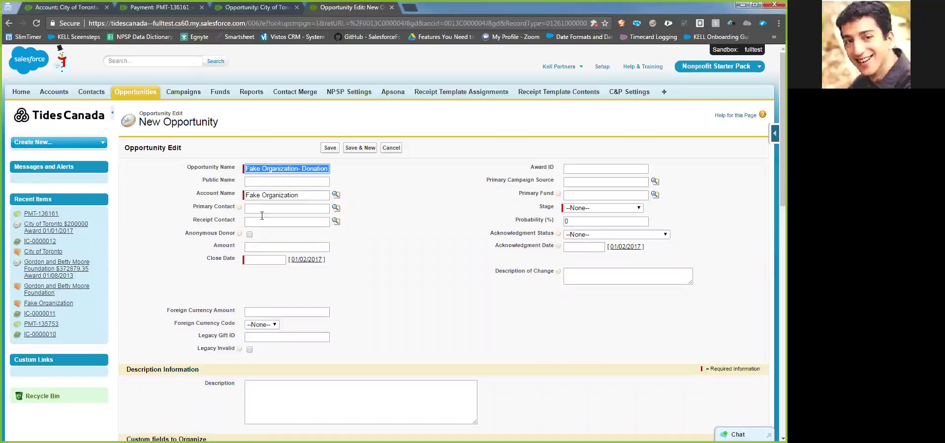
Set both the Primary Contact and the Receipt Contact to the first contact among the recently viewed ones
{"action": "left_click", "coordinate": [336, 207]}
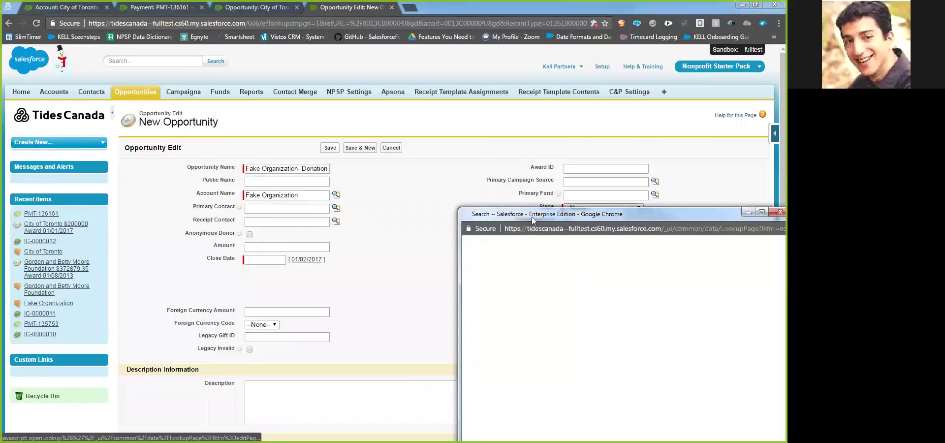
{"action": "left_click_drag", "start_coordinate": [514, 212], "coordinate": [447, 159]}
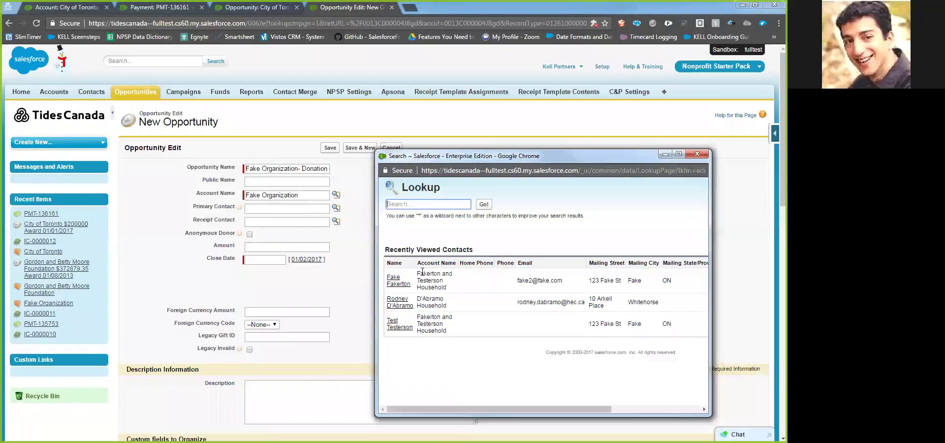
{"action": "left_click", "coordinate": [394, 278]}
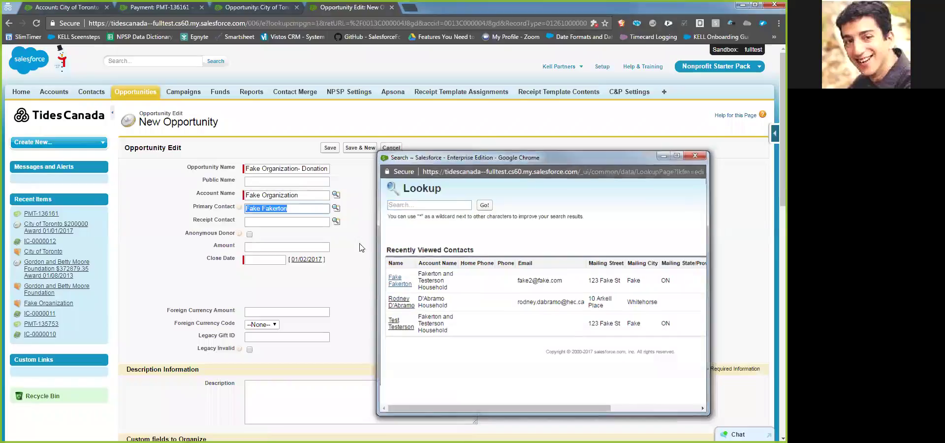
{"action": "left_click", "coordinate": [336, 222]}
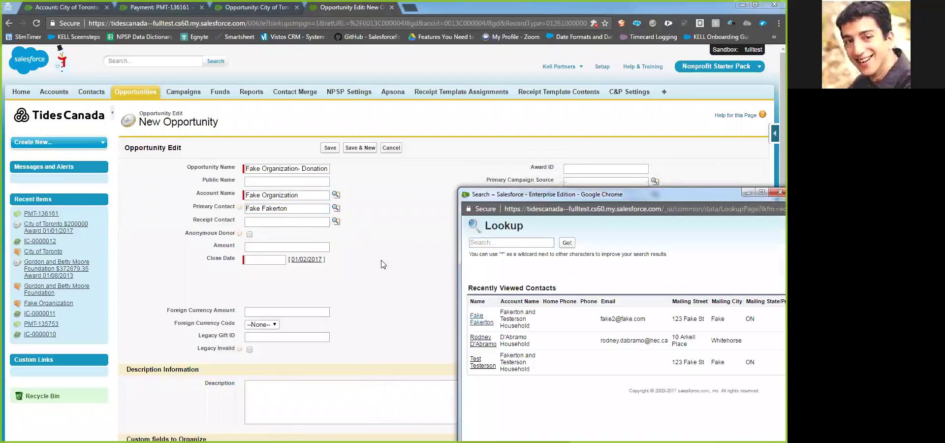
{"action": "left_click", "coordinate": [476, 318]}
Set the opportunity's amount to 10000 and its close date to 29/12/2017
{"action": "left_click", "coordinate": [313, 244]}
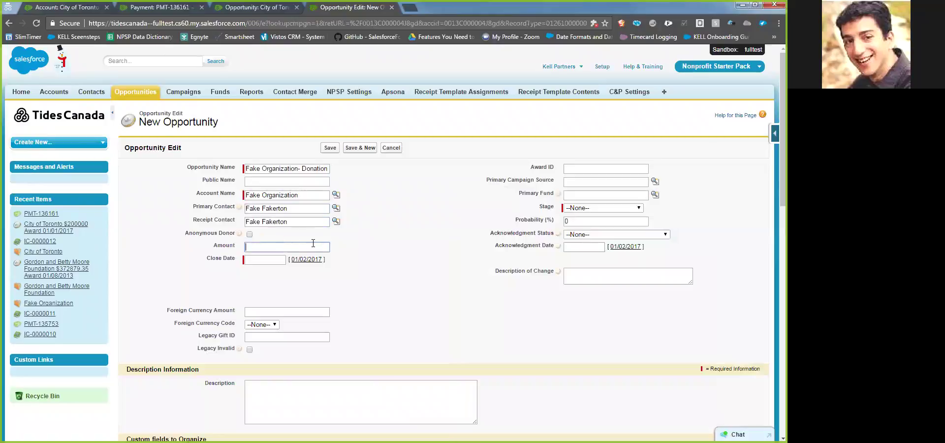
{"action": "type", "text": "10000"}
{"action": "left_click", "coordinate": [259, 259]}
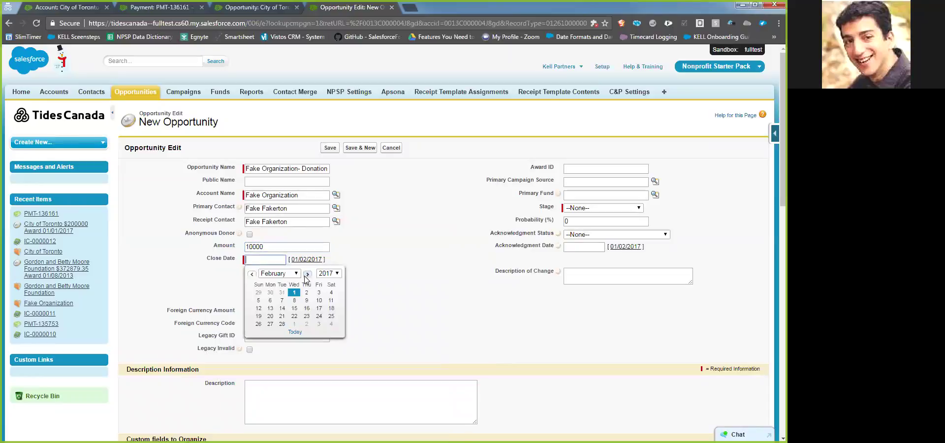
{"action": "left_click", "coordinate": [307, 273]}
{"action": "left_click", "coordinate": [307, 274]}
{"action": "left_click", "coordinate": [307, 274]}
{"action": "left_click", "coordinate": [307, 274]}
{"action": "left_click", "coordinate": [307, 274]}
{"action": "left_click", "coordinate": [307, 273]}
{"action": "left_click", "coordinate": [307, 274]}
{"action": "left_click", "coordinate": [307, 274]}
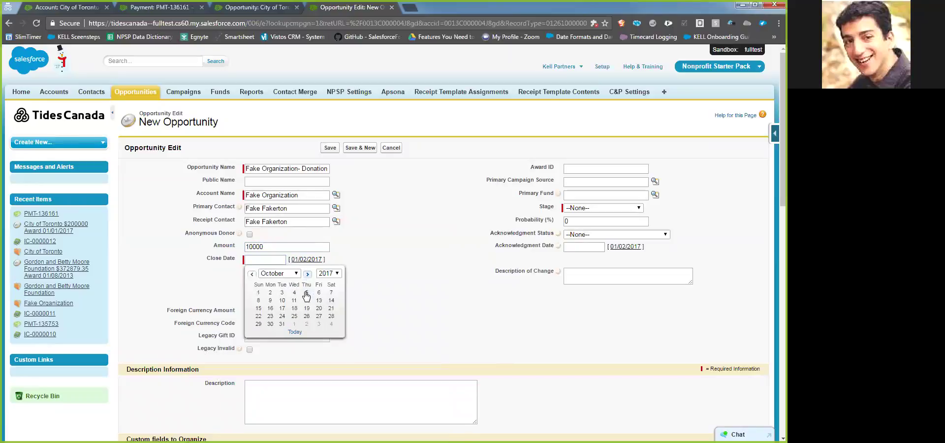
{"action": "left_click", "coordinate": [307, 274]}
{"action": "left_click", "coordinate": [307, 274]}
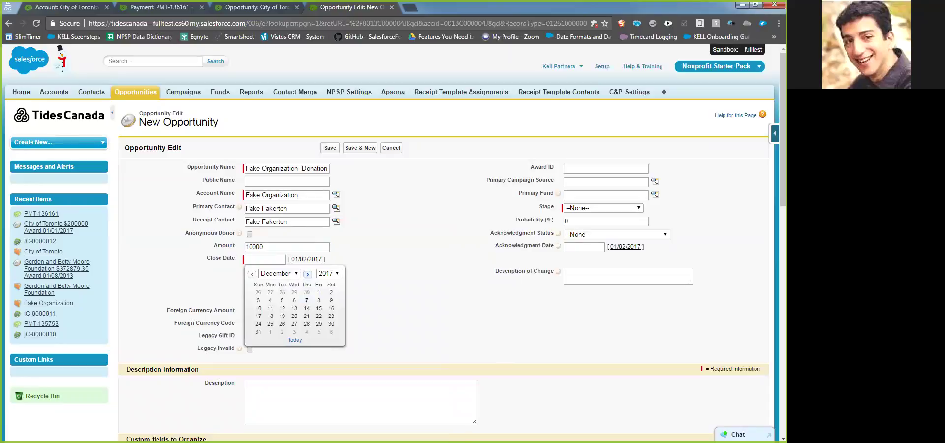
{"action": "left_click", "coordinate": [318, 324]}
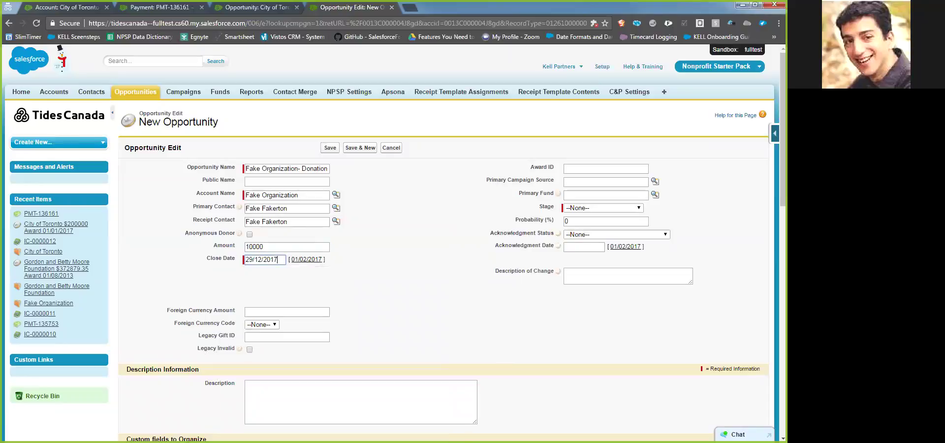
Assign fund A003 as the opportunity's Primary Fund and set the stage to Planning
{"action": "left_click", "coordinate": [655, 194]}
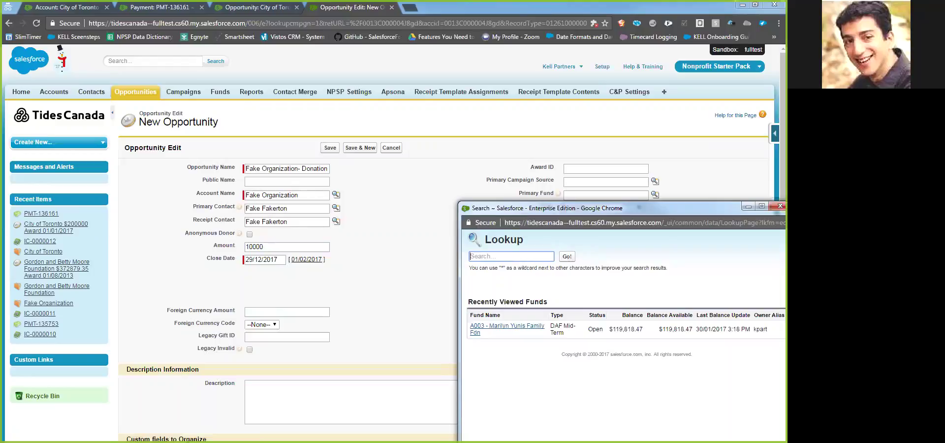
{"action": "left_click", "coordinate": [506, 326]}
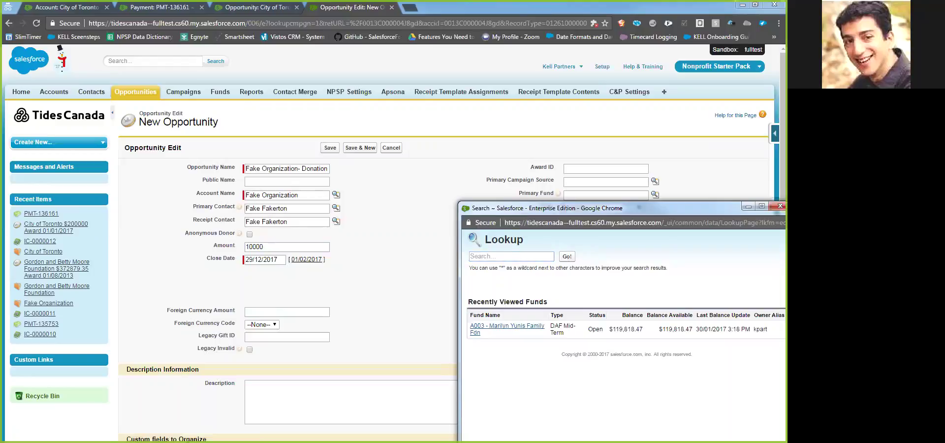
{"action": "left_click", "coordinate": [448, 209]}
{"action": "left_click", "coordinate": [603, 208]}
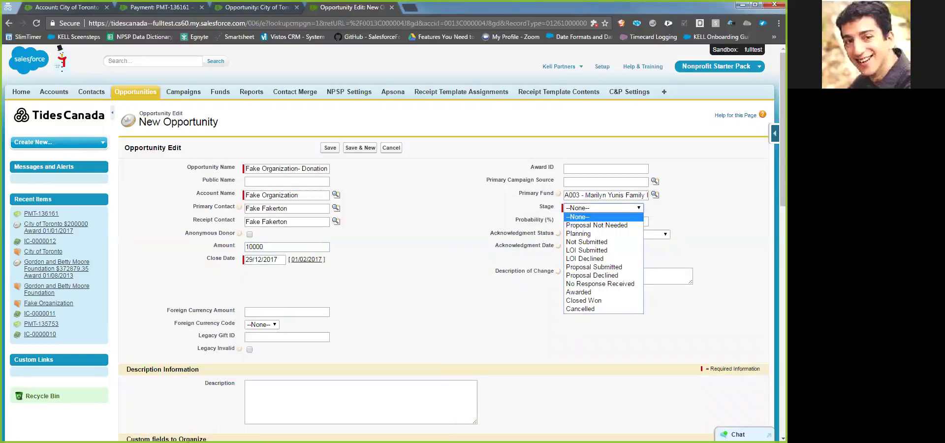
{"action": "left_click", "coordinate": [579, 234]}
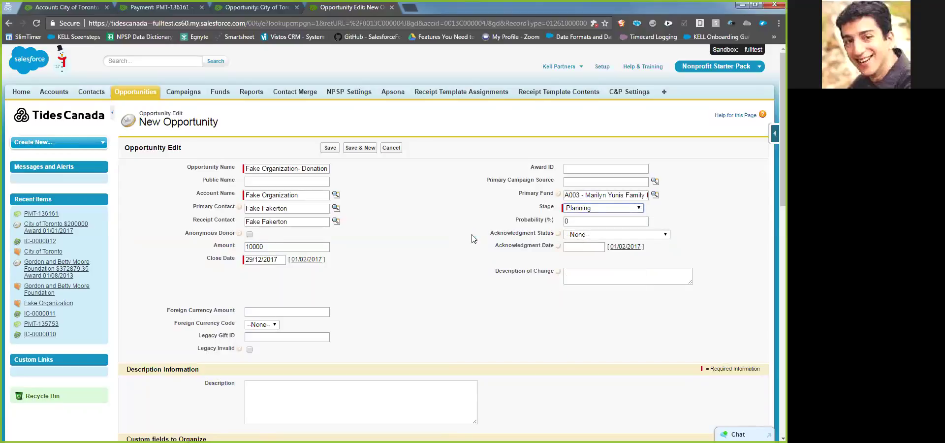
Check the remaining fields of the new award opportunity and save it
{"action": "scroll", "coordinate": [473, 238], "scroll_direction": "down", "scroll_amount": 1}
{"action": "scroll", "coordinate": [473, 239], "scroll_direction": "down", "scroll_amount": 1}
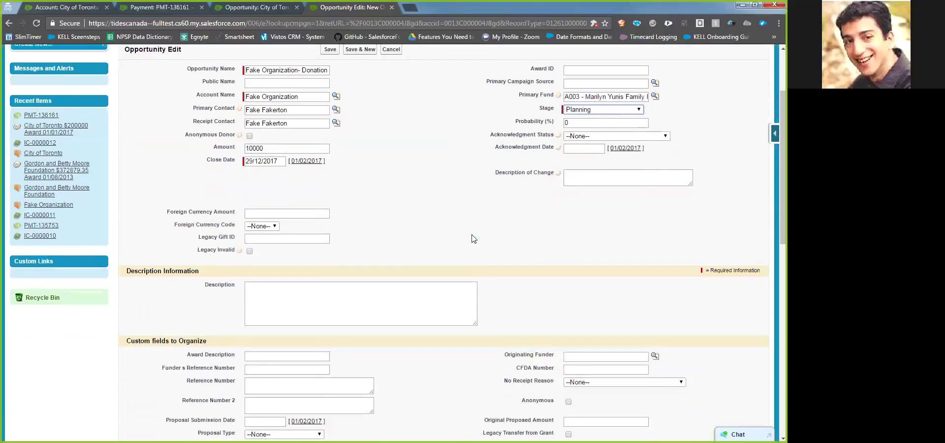
{"action": "scroll", "coordinate": [474, 239], "scroll_direction": "down", "scroll_amount": 7}
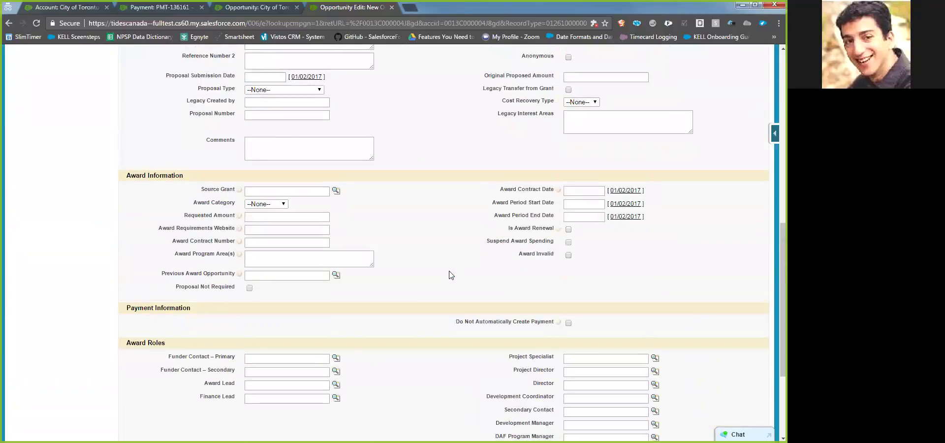
{"action": "scroll", "coordinate": [451, 275], "scroll_direction": "down", "scroll_amount": 3}
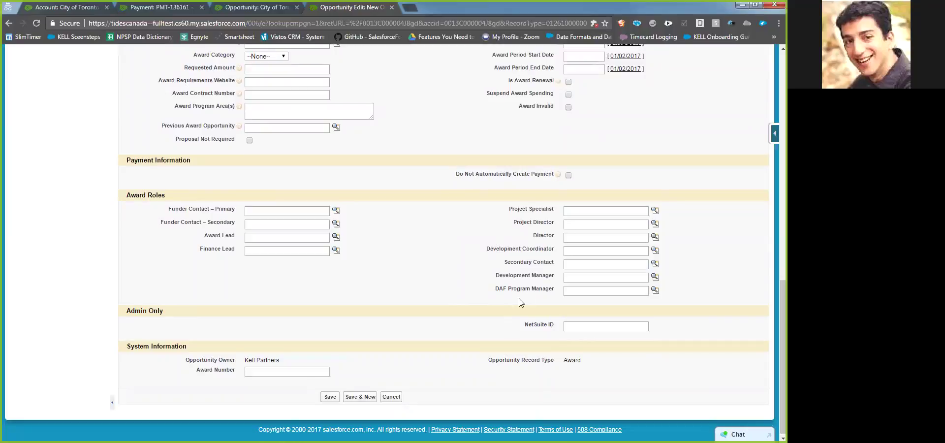
{"action": "scroll", "coordinate": [470, 261], "scroll_direction": "up", "scroll_amount": 15}
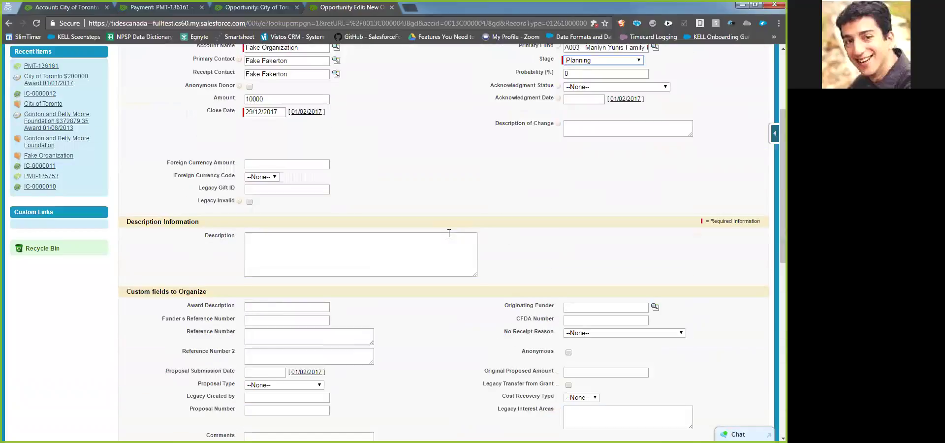
{"action": "left_click", "coordinate": [328, 148]}
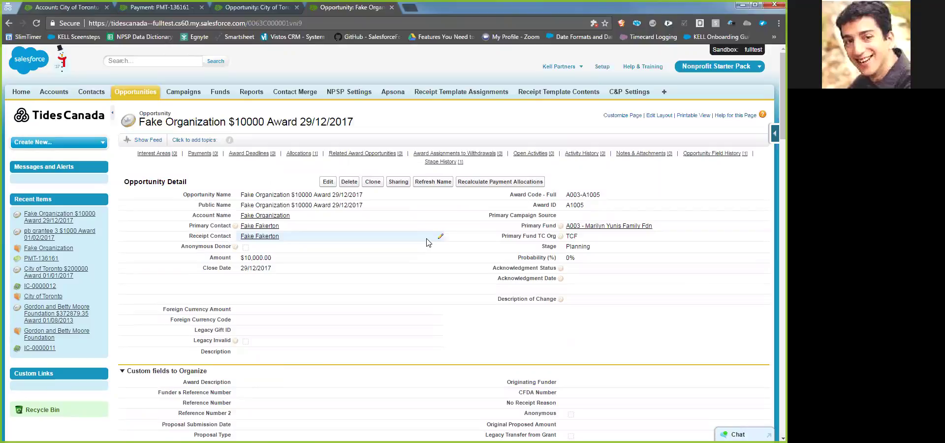
Examine the saved Fake Organization award's opportunity details, Primary Fund, Award ID, Award Information, Payment Information and Award Roles
{"action": "mouse_move", "coordinate": [558, 227]}
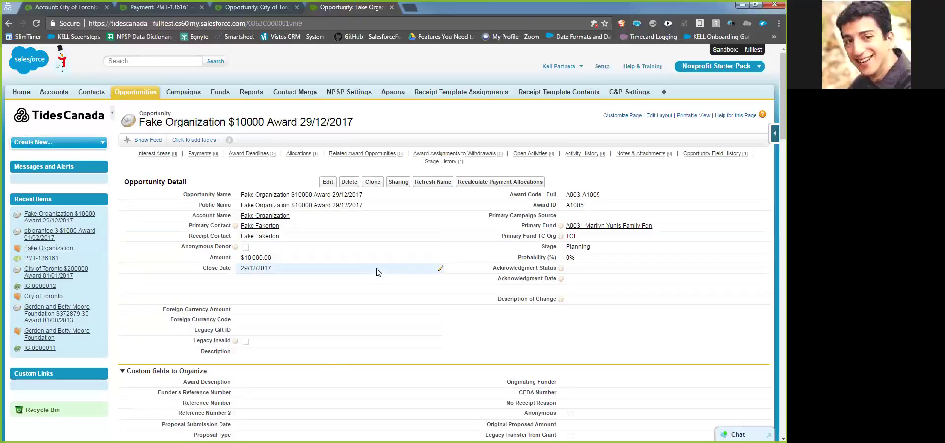
{"action": "scroll", "coordinate": [382, 245], "scroll_direction": "down", "scroll_amount": 7}
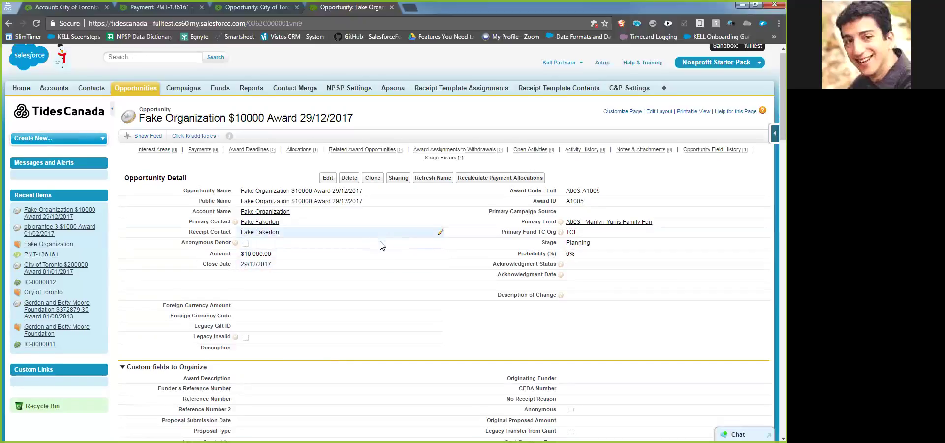
{"action": "scroll", "coordinate": [382, 245], "scroll_direction": "down", "scroll_amount": 1}
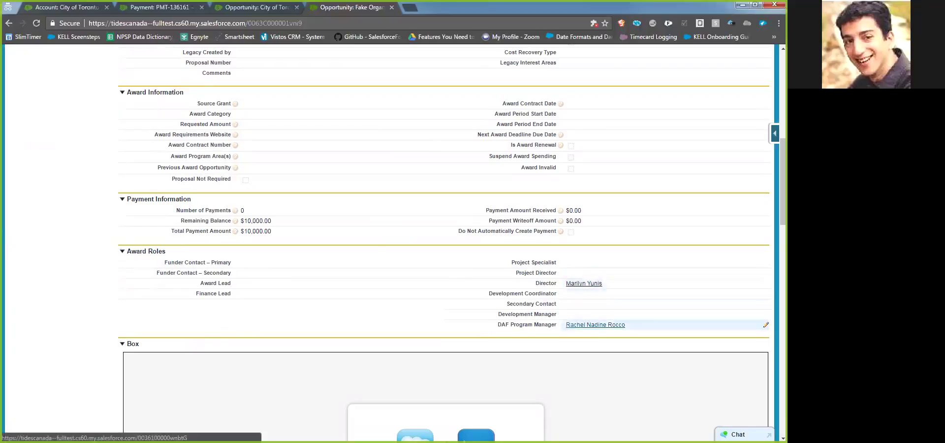
{"action": "scroll", "coordinate": [640, 261], "scroll_direction": "up", "scroll_amount": 5}
{"action": "scroll", "coordinate": [640, 256], "scroll_direction": "up", "scroll_amount": 3}
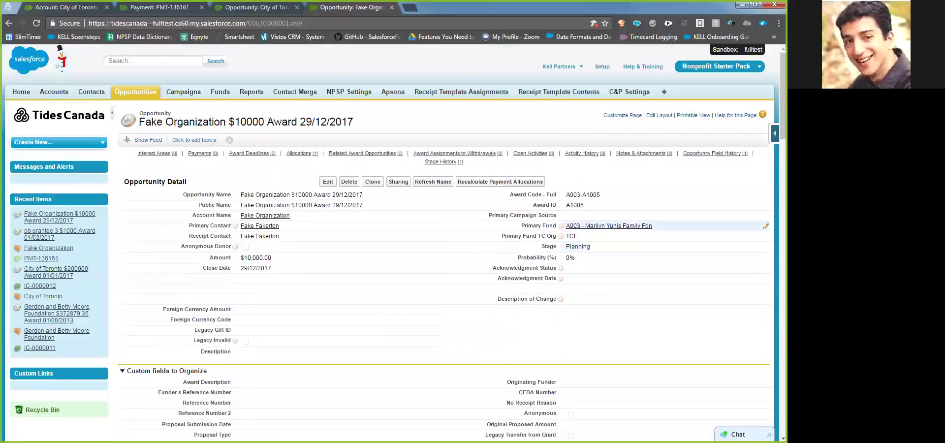
{"action": "mouse_move", "coordinate": [634, 226]}
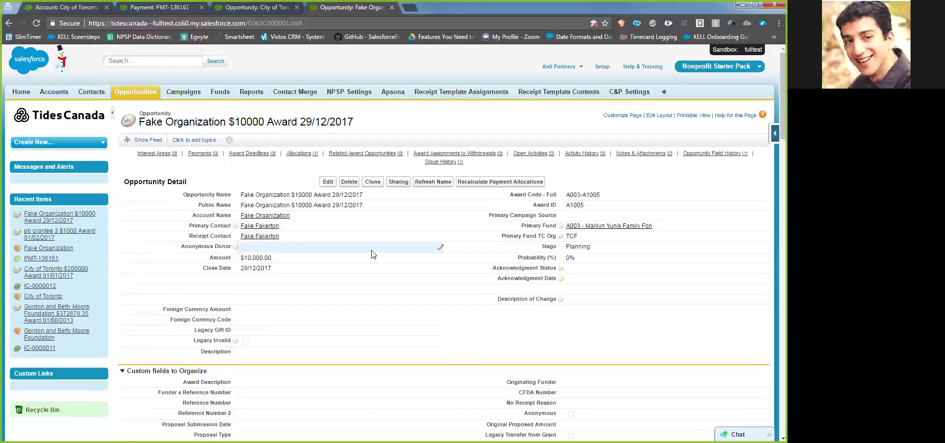
{"action": "scroll", "coordinate": [373, 254], "scroll_direction": "down", "scroll_amount": 1}
{"action": "scroll", "coordinate": [373, 255], "scroll_direction": "down", "scroll_amount": 3}
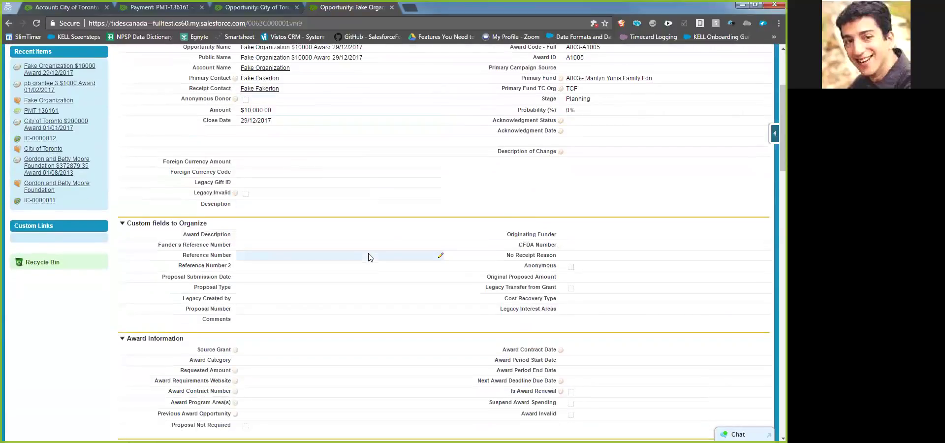
{"action": "scroll", "coordinate": [370, 256], "scroll_direction": "down", "scroll_amount": 2}
{"action": "scroll", "coordinate": [370, 256], "scroll_direction": "up", "scroll_amount": 3}
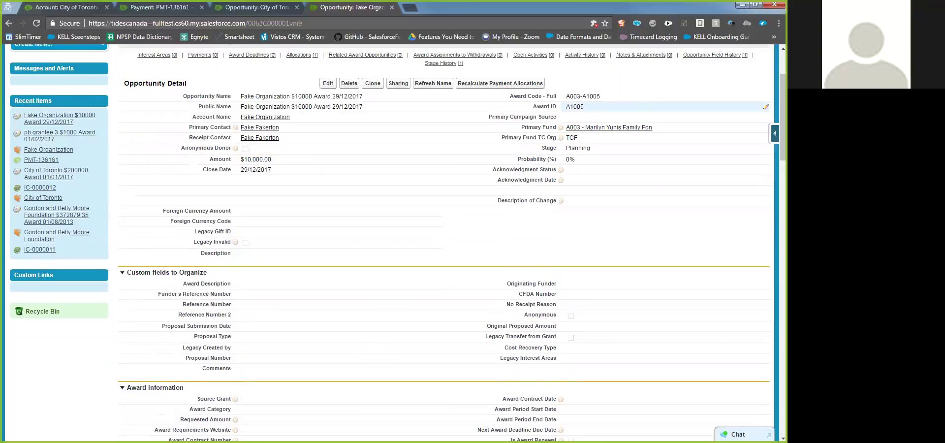
{"action": "mouse_move", "coordinate": [608, 127]}
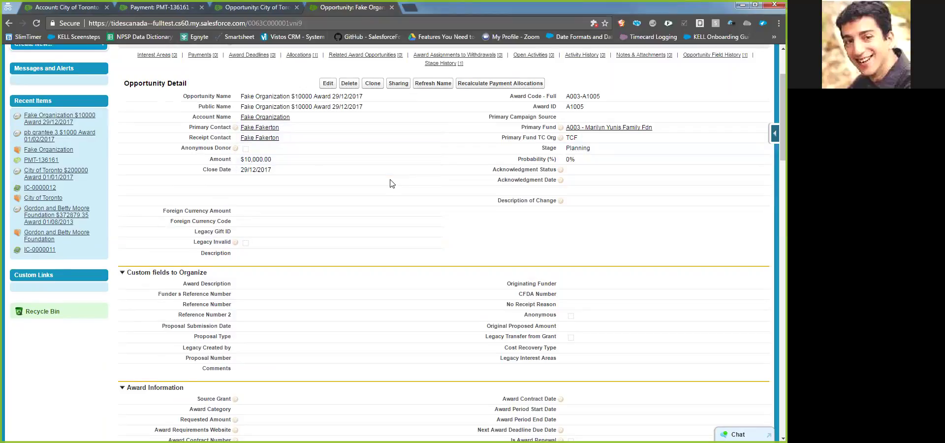
Examine the award's Award Information, Award Roles, Box section, Contact Roles and related lists
{"action": "scroll", "coordinate": [379, 163], "scroll_direction": "down", "scroll_amount": 3}
{"action": "scroll", "coordinate": [379, 164], "scroll_direction": "down", "scroll_amount": 3}
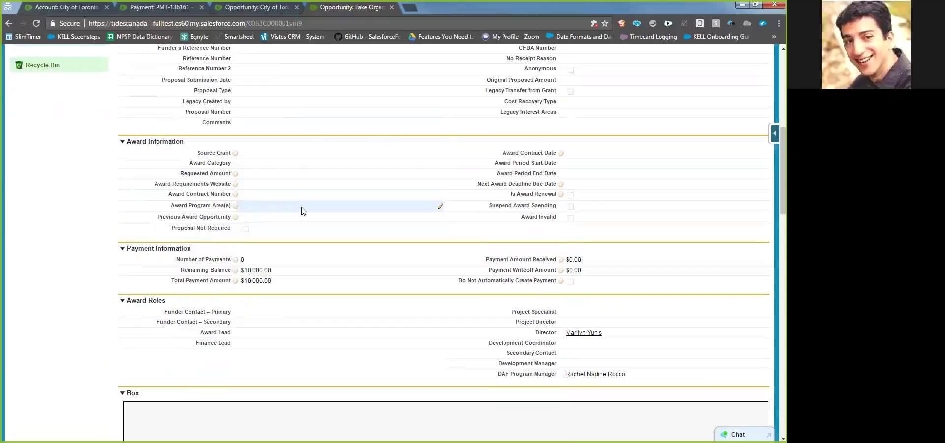
{"action": "double_click", "coordinate": [308, 193]}
{"action": "left_click", "coordinate": [305, 176]}
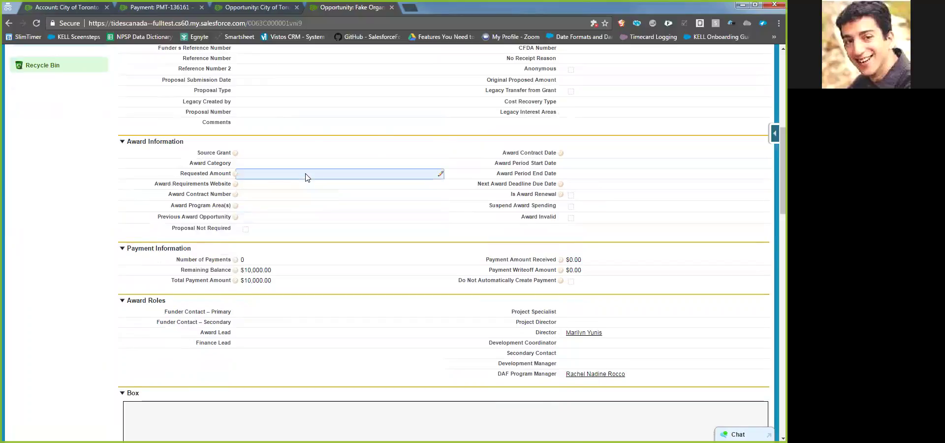
{"action": "double_click", "coordinate": [369, 206]}
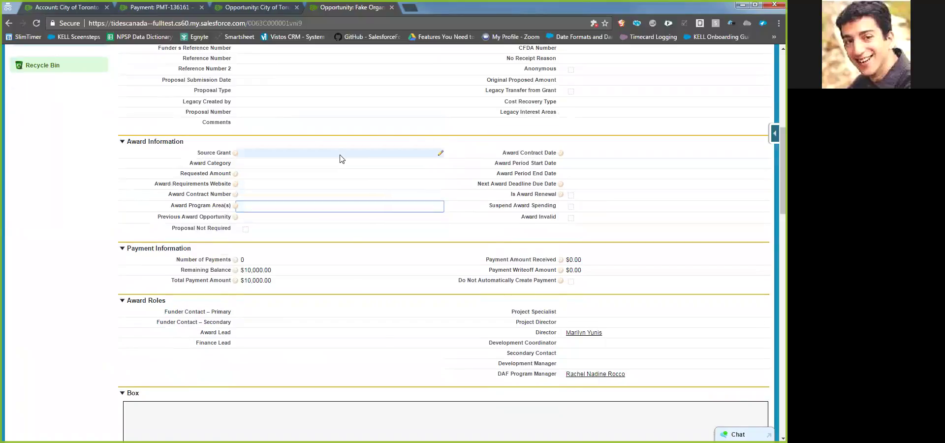
{"action": "scroll", "coordinate": [339, 162], "scroll_direction": "down", "scroll_amount": 10}
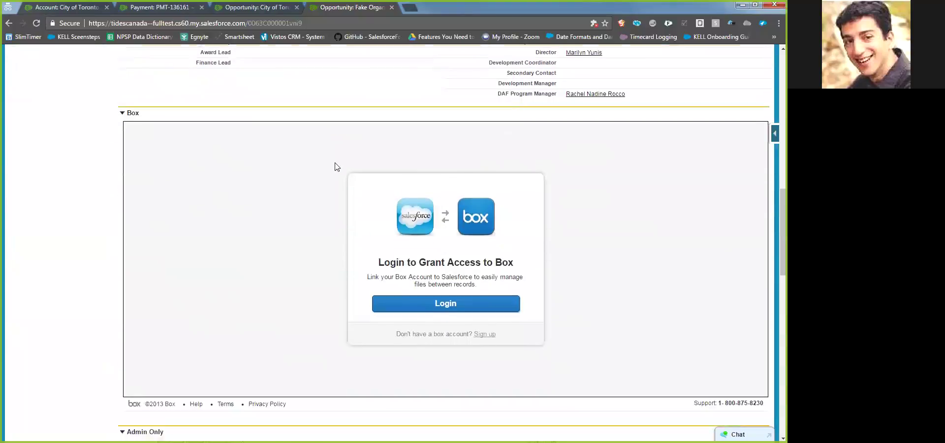
{"action": "scroll", "coordinate": [330, 167], "scroll_direction": "down", "scroll_amount": 5}
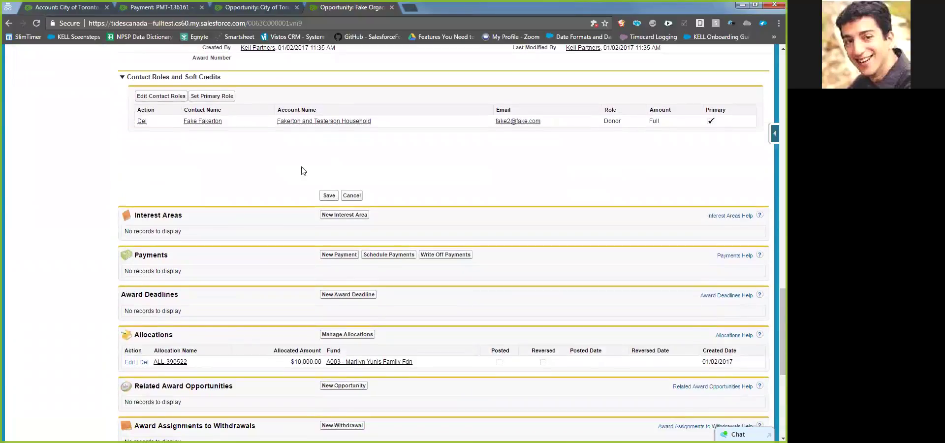
Create a new award deadline for the Fake Organization award and name it "LOI for Fake Organization $10000 Award"
{"action": "left_click", "coordinate": [343, 295]}
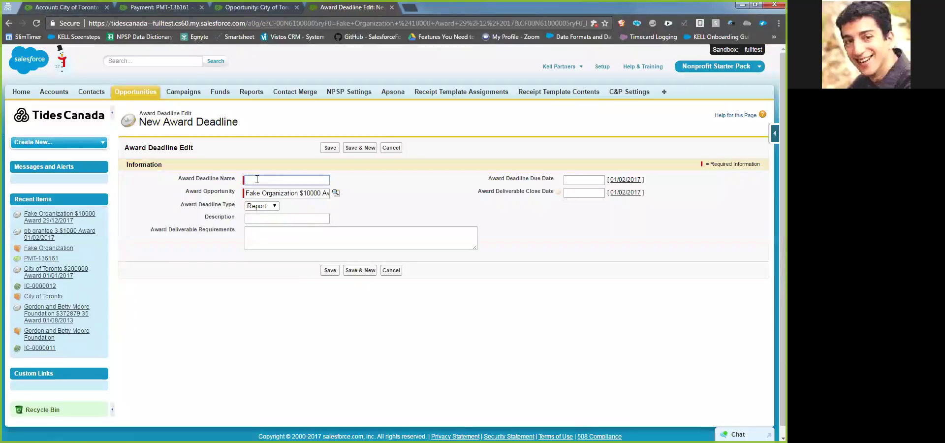
{"action": "type", "text": "LOI for"}
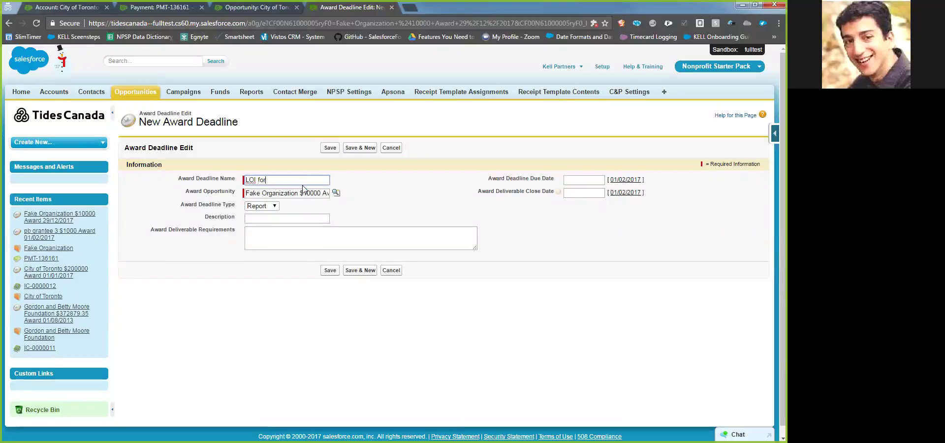
{"action": "type", "text": " Fake Organizatio"}
{"action": "type", "text": "nization"}
{"action": "type", "text": " $10000"}
{"action": "type", "text": " Award"}
{"action": "key", "text": "BackSpace"}
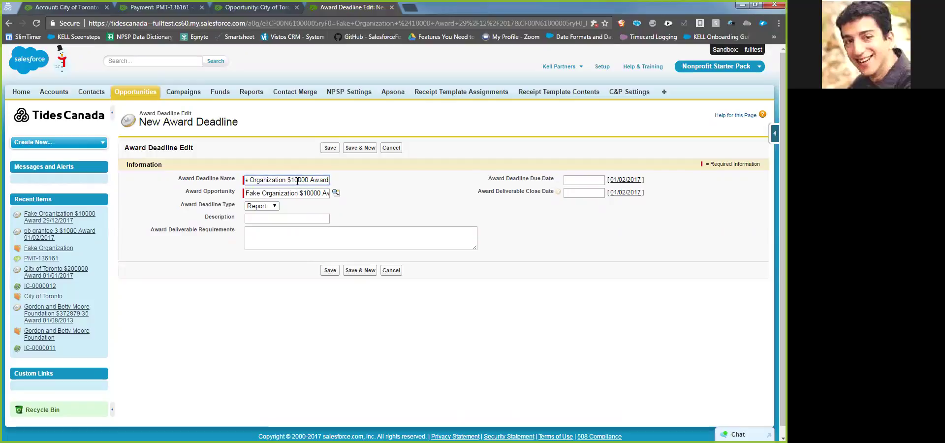
Keep the award deadline type as Report, check the Description field and enlarge the Award Deliverable Requirements text area
{"action": "left_click", "coordinate": [265, 209]}
{"action": "left_click", "coordinate": [267, 208]}
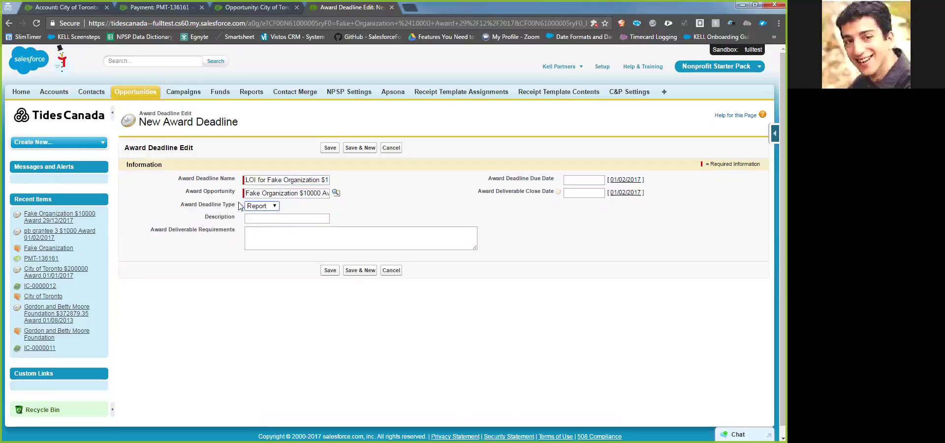
{"action": "left_click", "coordinate": [269, 210]}
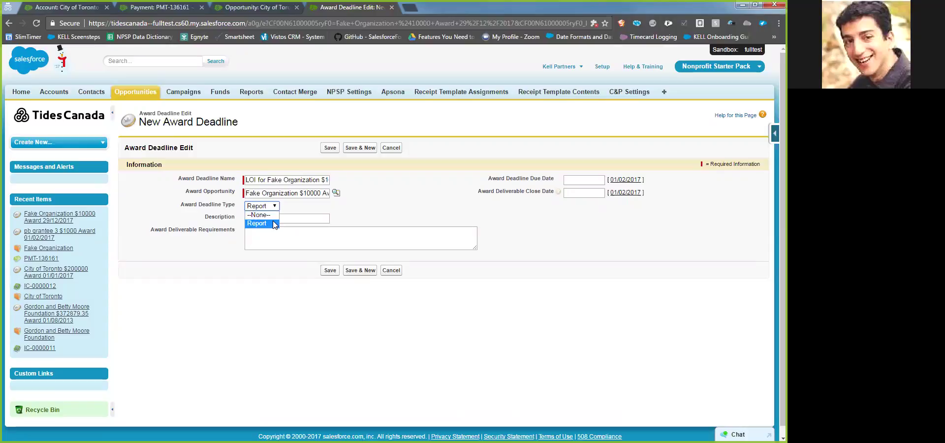
{"action": "left_click", "coordinate": [274, 225]}
{"action": "left_click", "coordinate": [275, 220]}
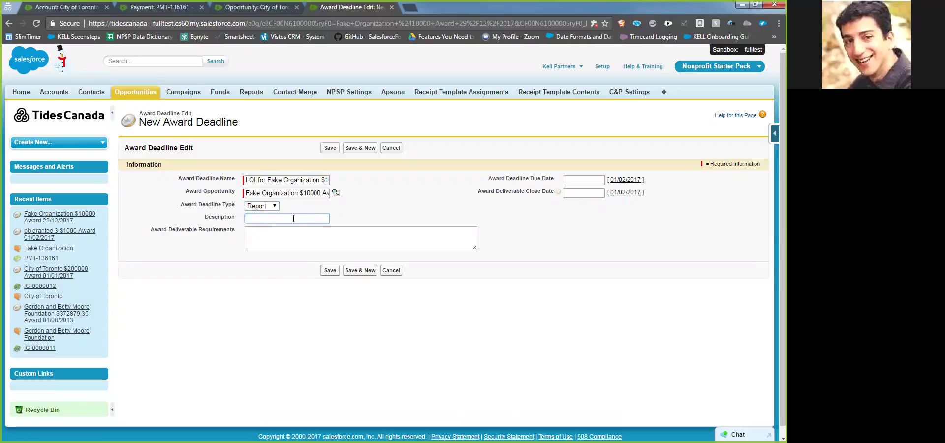
{"action": "left_click", "coordinate": [289, 242]}
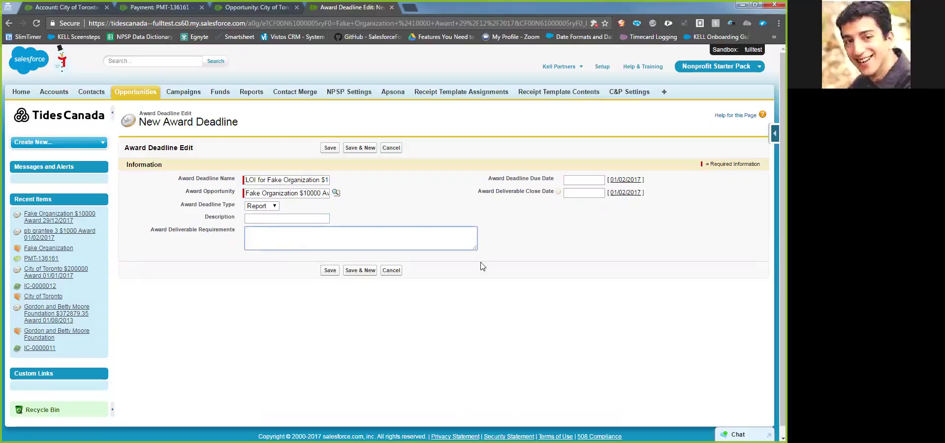
{"action": "left_click_drag", "start_coordinate": [476, 248], "coordinate": [496, 282]}
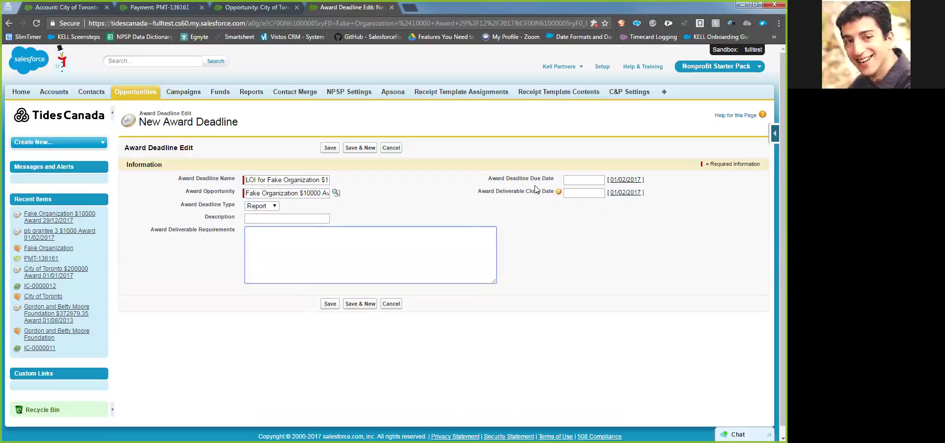
Set the Award Deadline Due Date to 14/04/2017 and save the award deadline
{"action": "left_click", "coordinate": [584, 180]}
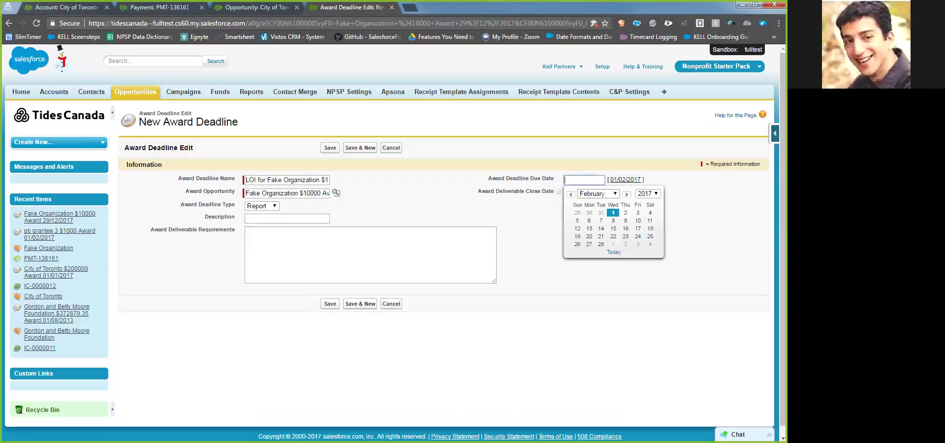
{"action": "left_click", "coordinate": [626, 195]}
{"action": "left_click", "coordinate": [626, 194]}
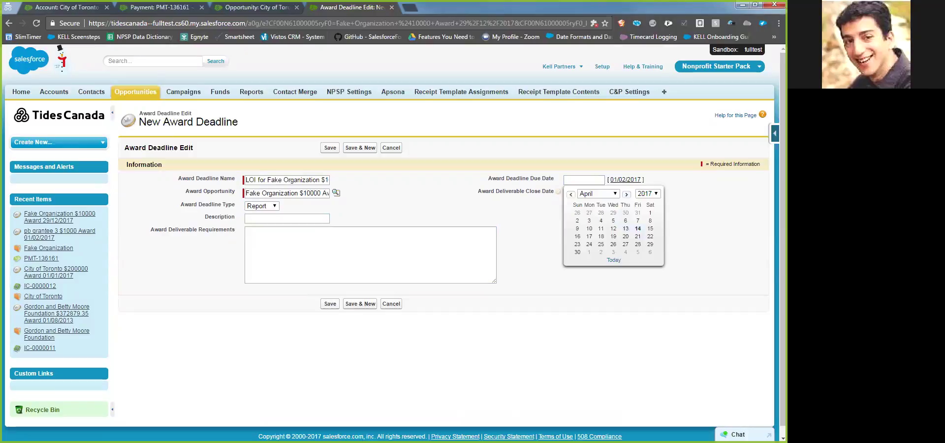
{"action": "left_click", "coordinate": [637, 228]}
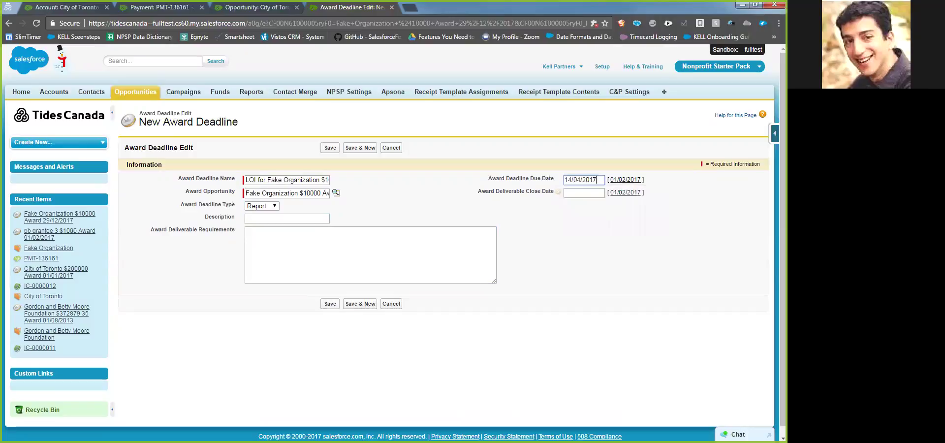
{"action": "left_click", "coordinate": [330, 149]}
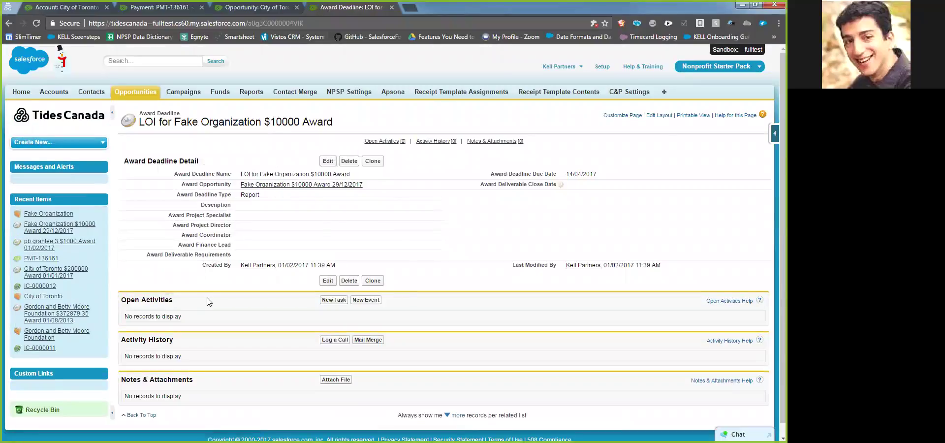
Return to the parent award opportunity and check its Next Award Deadline Due Date and Award Deadlines list
{"action": "left_click", "coordinate": [287, 185]}
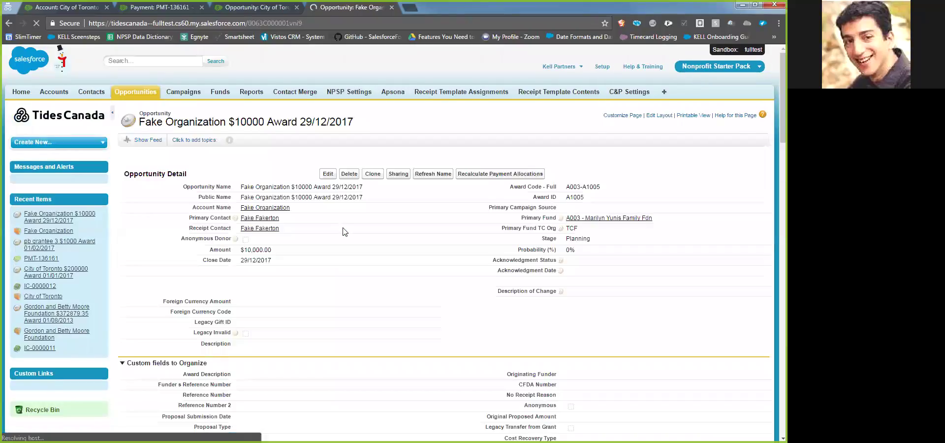
{"action": "scroll", "coordinate": [344, 231], "scroll_direction": "down", "scroll_amount": 5}
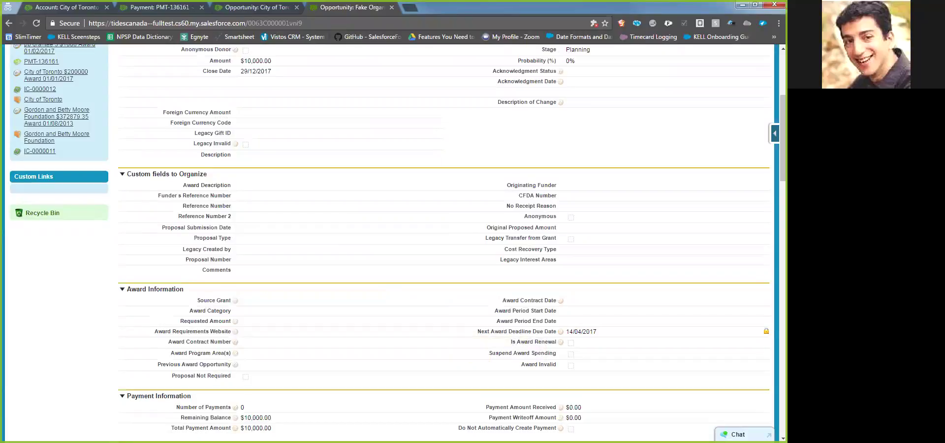
{"action": "scroll", "coordinate": [334, 255], "scroll_direction": "down", "scroll_amount": 12}
{"action": "scroll", "coordinate": [269, 311], "scroll_direction": "down", "scroll_amount": 6}
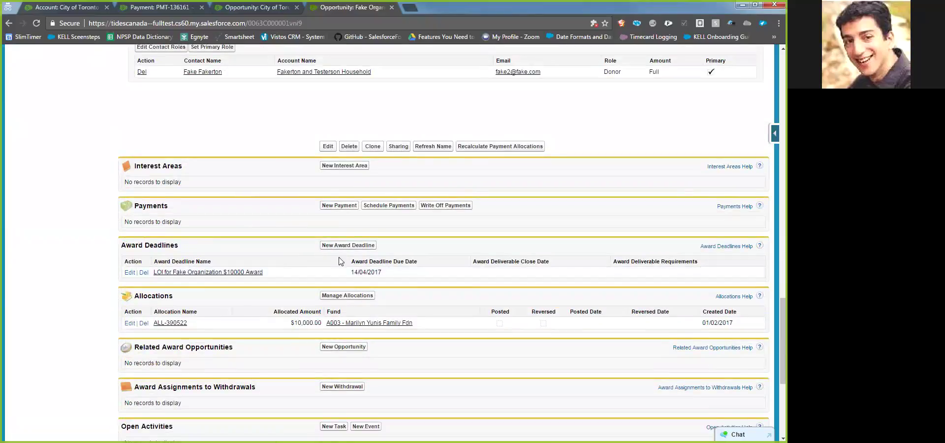
View a blank New Award Deadline form for the award and cancel it
{"action": "left_click", "coordinate": [344, 245]}
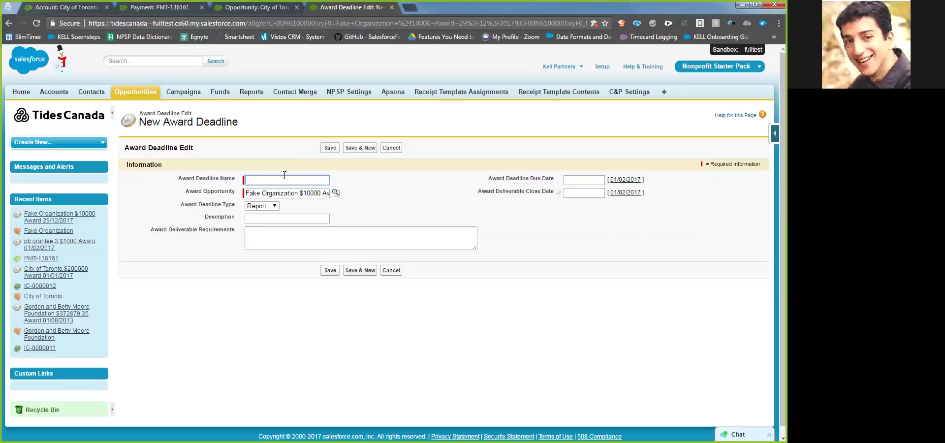
{"action": "left_click", "coordinate": [398, 270]}
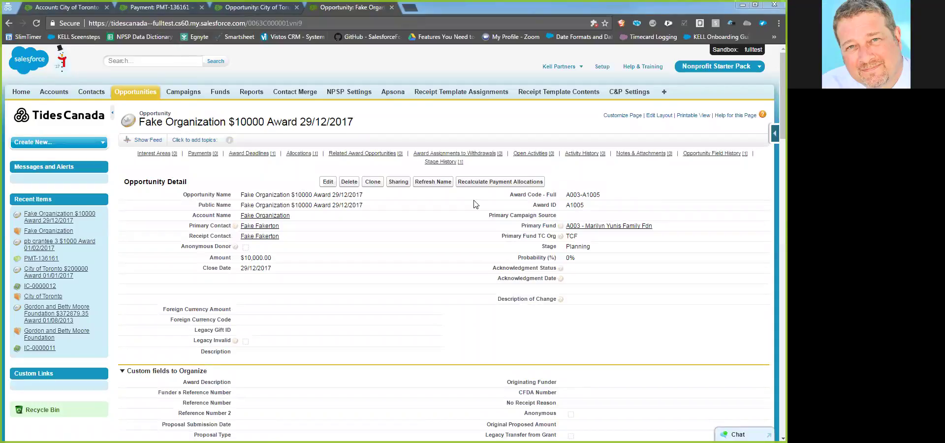
{"action": "left_click", "coordinate": [379, 249]}
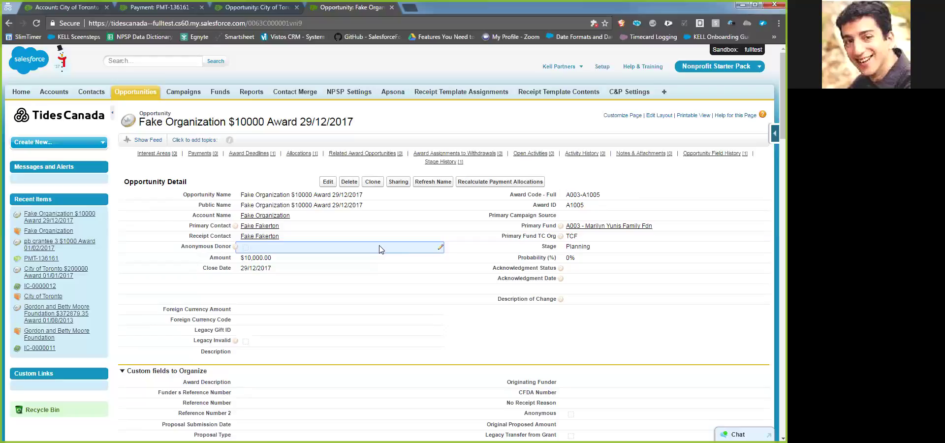
Review the award down to its Award Deadlines list, check the fields of another blank deadline form and cancel it
{"action": "scroll", "coordinate": [449, 308], "scroll_direction": "down", "scroll_amount": 8}
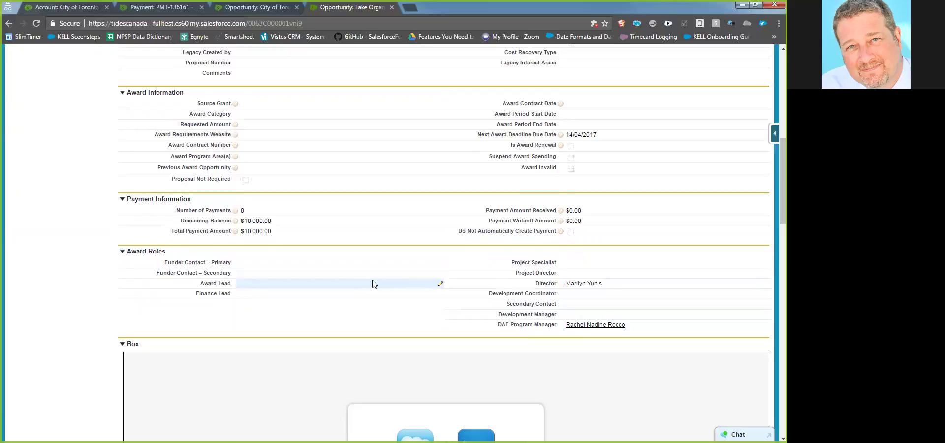
{"action": "scroll", "coordinate": [101, 270], "scroll_direction": "down", "scroll_amount": 12}
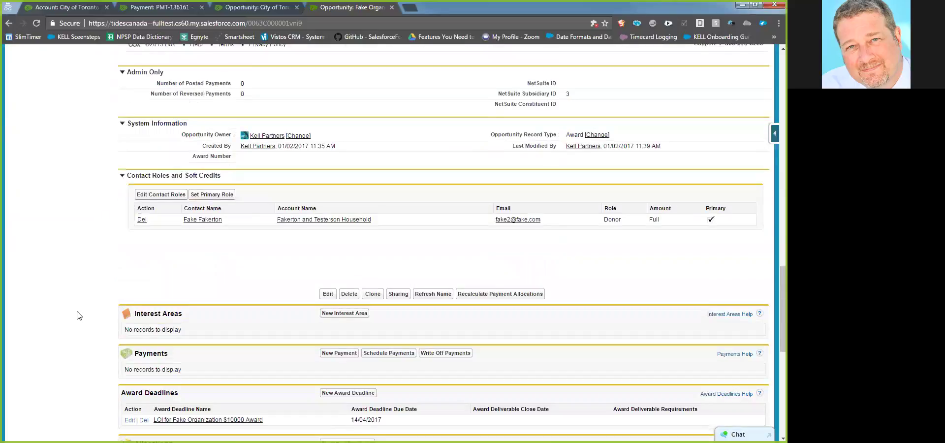
{"action": "scroll", "coordinate": [79, 315], "scroll_direction": "down", "scroll_amount": 3}
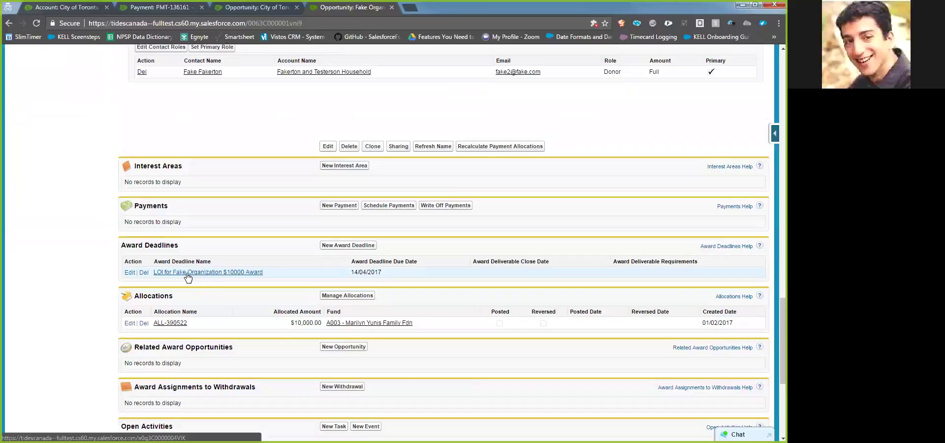
{"action": "left_click", "coordinate": [327, 248]}
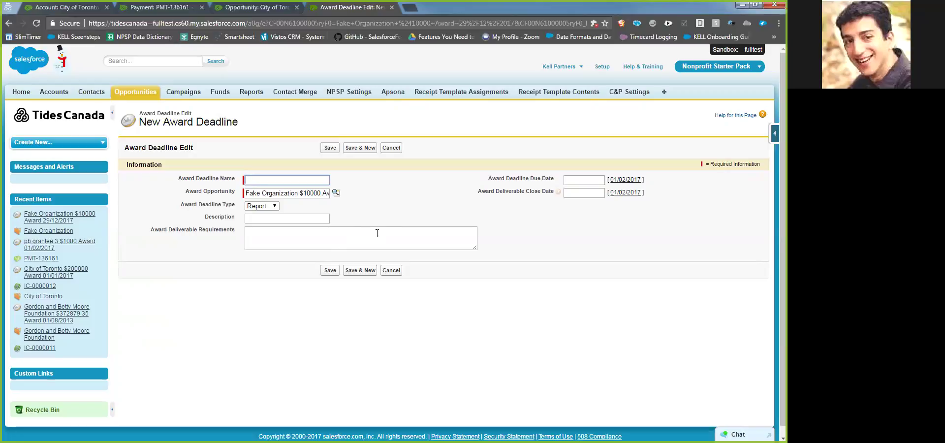
{"action": "left_click", "coordinate": [391, 270]}
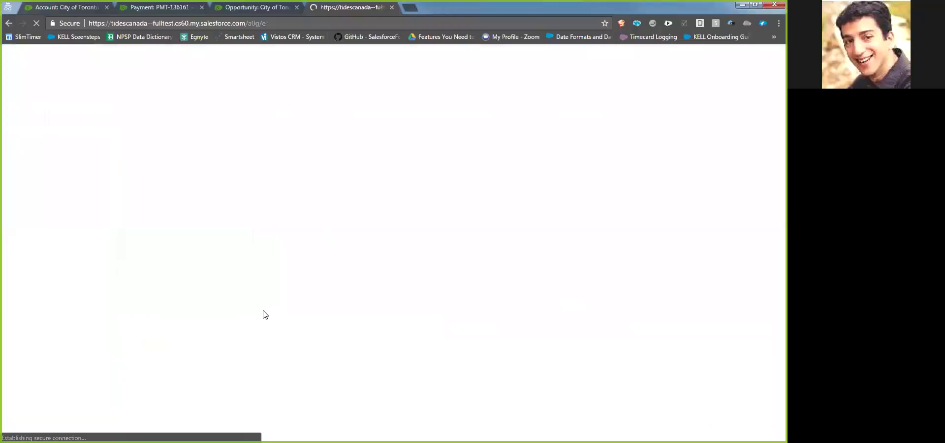
Open the LOI for Fake Organization $10000 Award record from the award's Award Deadlines to view its details
{"action": "scroll", "coordinate": [158, 290], "scroll_direction": "down", "scroll_amount": 4}
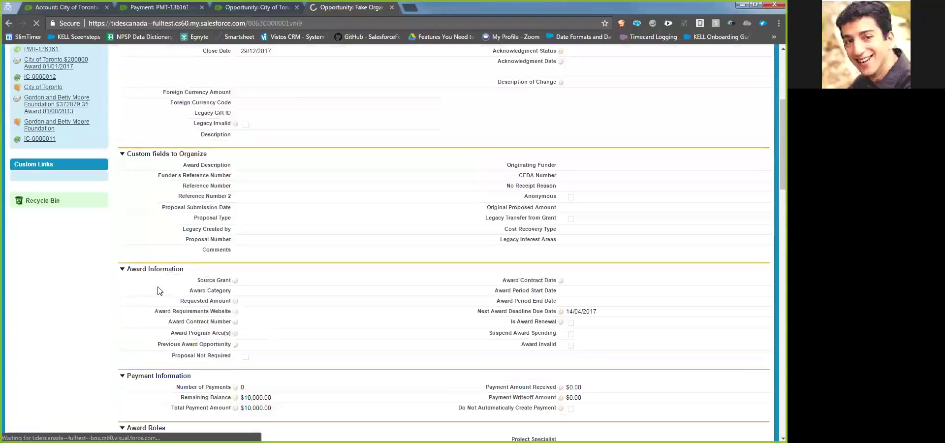
{"action": "scroll", "coordinate": [157, 291], "scroll_direction": "down", "scroll_amount": 15}
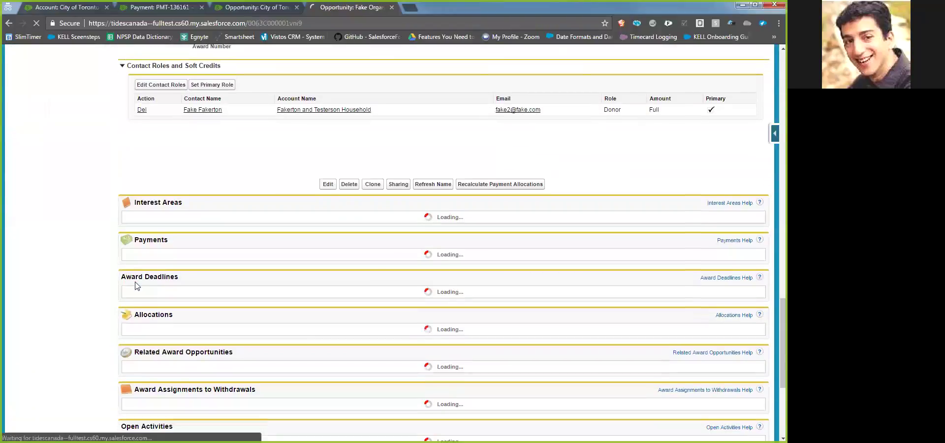
{"action": "scroll", "coordinate": [137, 285], "scroll_direction": "down", "scroll_amount": 1}
{"action": "left_click", "coordinate": [169, 272]}
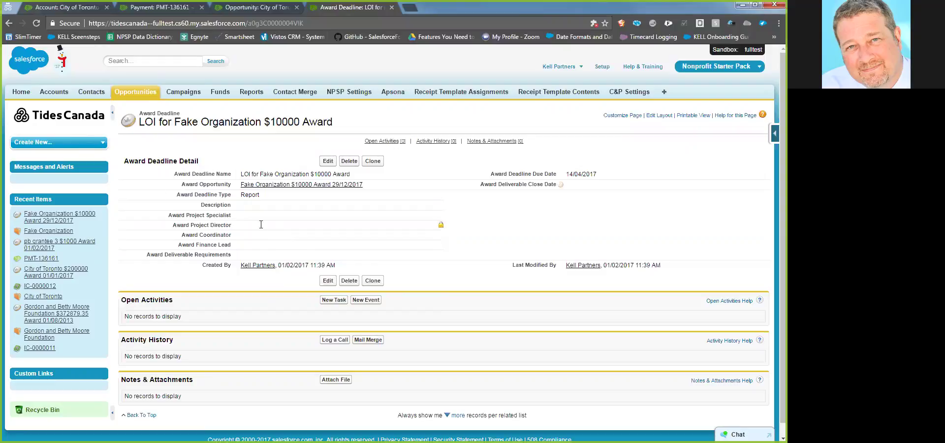
Open Funds in a separate tab and return from the LOI deadline record to its Fake Organization award opportunity
{"action": "right_click", "coordinate": [227, 93]}
{"action": "left_click", "coordinate": [246, 98]}
{"action": "left_click_drag", "start_coordinate": [447, 11], "coordinate": [784, 89]}
{"action": "left_click", "coordinate": [286, 185]}
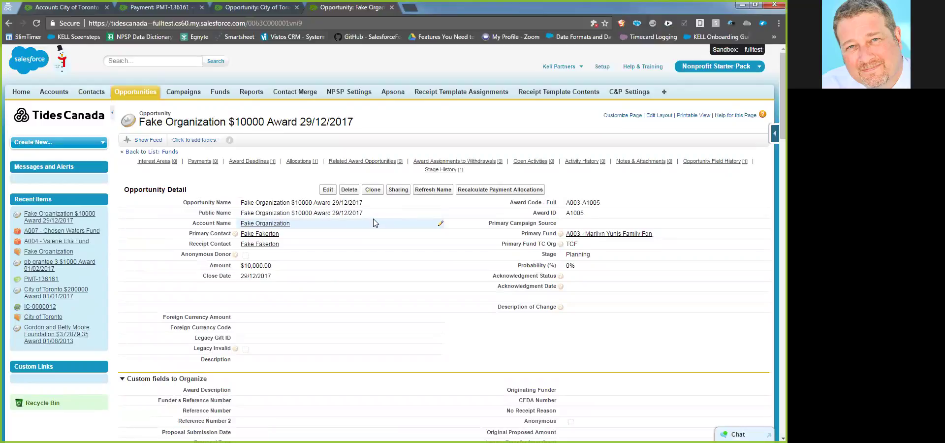
Open the fund allocations of the Fake Organization $10000 award for managing from its Allocations list
{"action": "mouse_move", "coordinate": [212, 166]}
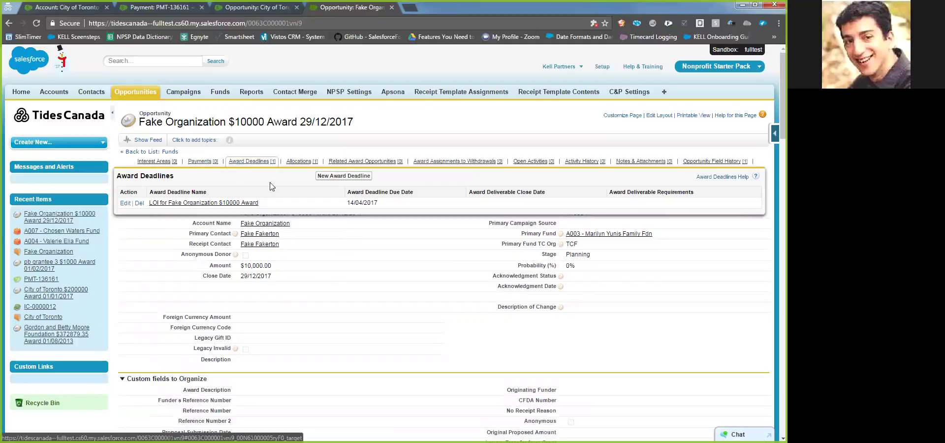
{"action": "scroll", "coordinate": [369, 257], "scroll_direction": "down", "scroll_amount": 15}
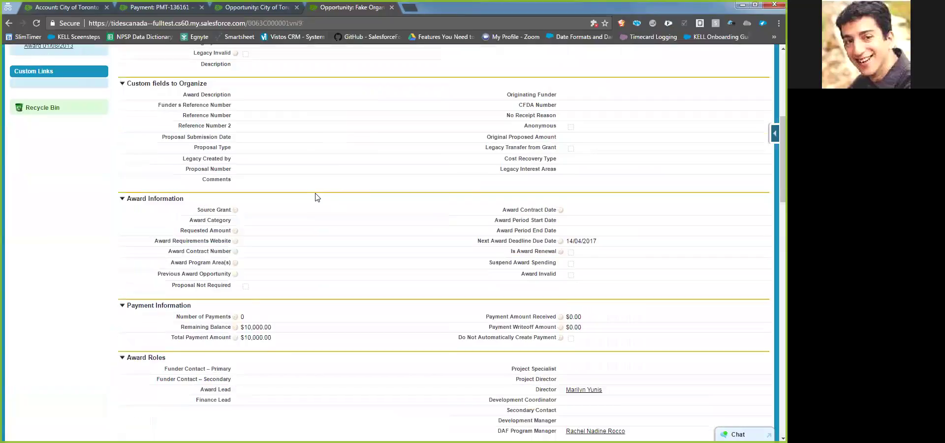
{"action": "scroll", "coordinate": [141, 183], "scroll_direction": "down", "scroll_amount": 8}
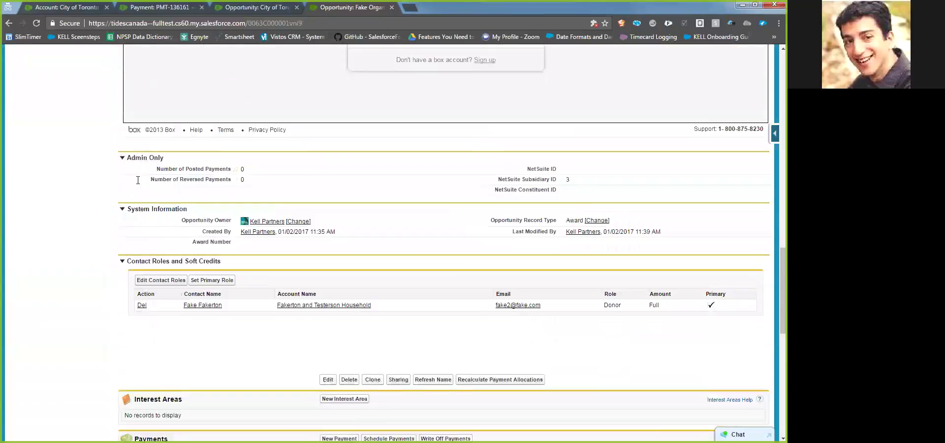
{"action": "scroll", "coordinate": [138, 180], "scroll_direction": "down", "scroll_amount": 4}
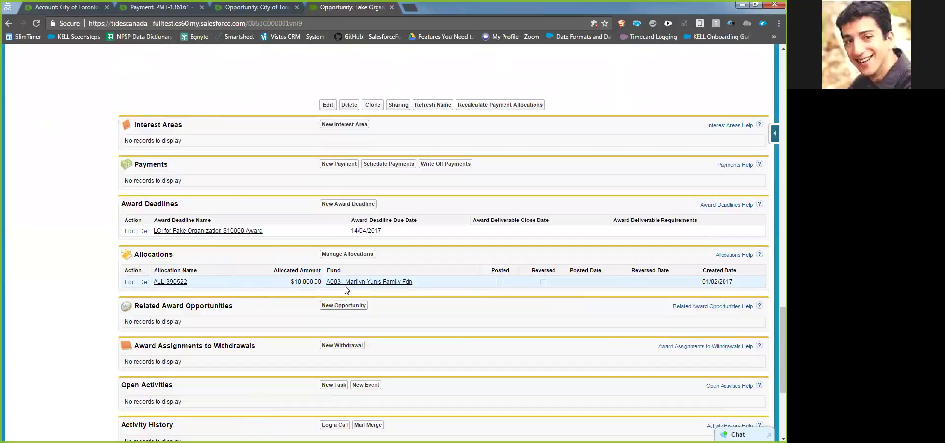
{"action": "left_click", "coordinate": [338, 257]}
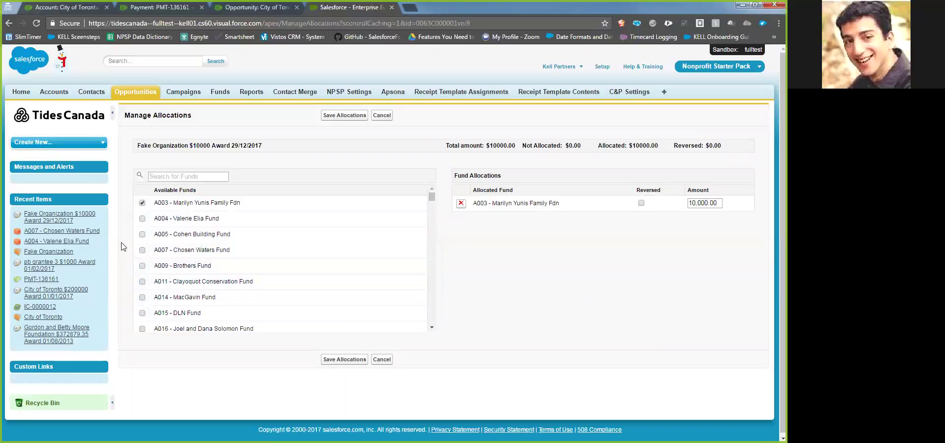
Try to add the A009 - Brothers Fund and A005 - Cohen Building Fund to the award's allocations, and return to the allocations page
{"action": "left_click", "coordinate": [142, 266]}
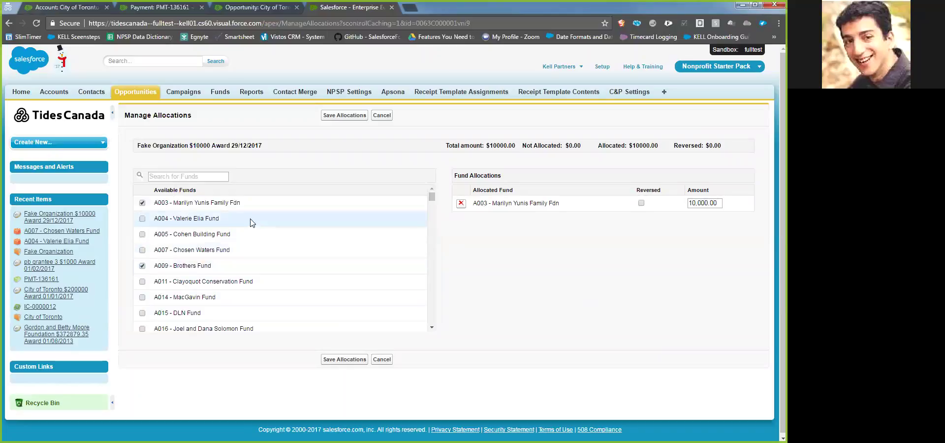
{"action": "left_click", "coordinate": [143, 234]}
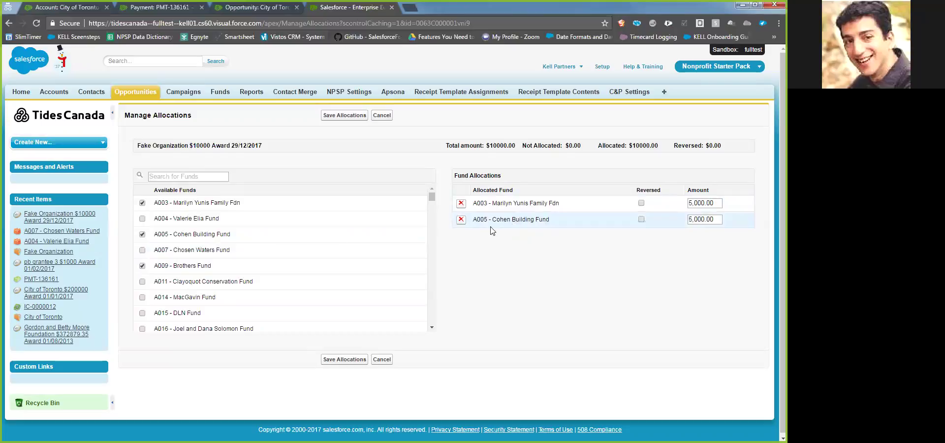
{"action": "left_click", "coordinate": [142, 266]}
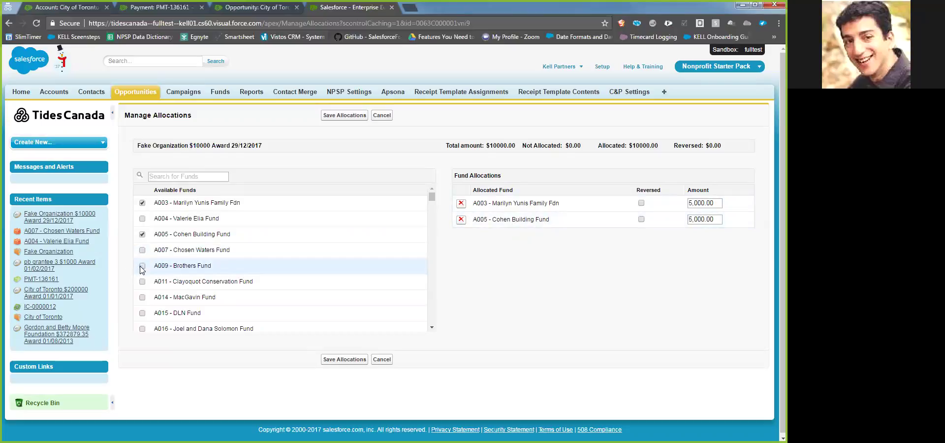
{"action": "left_click", "coordinate": [142, 266]}
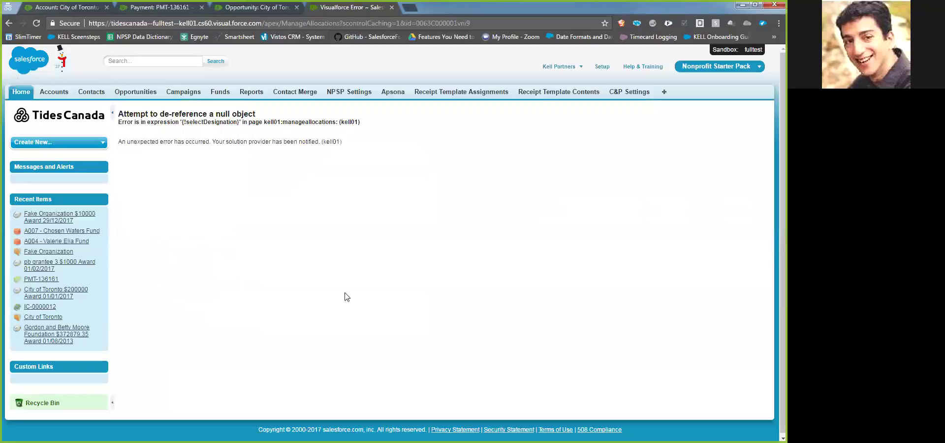
{"action": "left_click", "coordinate": [9, 23]}
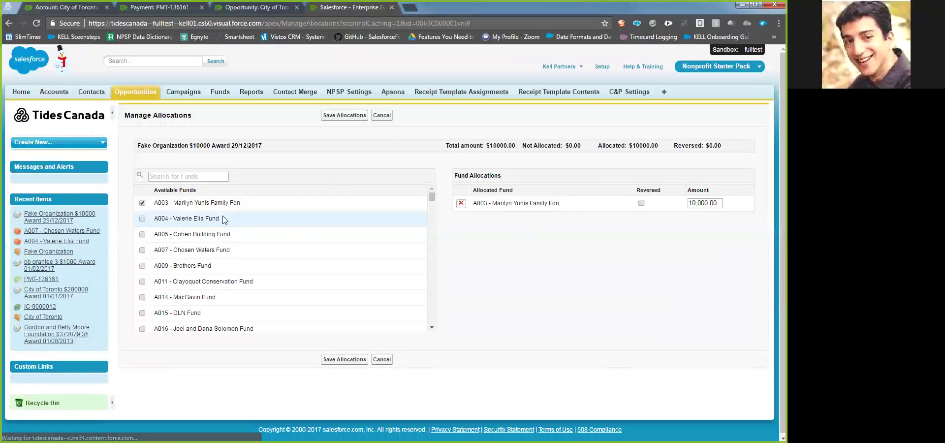
{"action": "left_click", "coordinate": [142, 235]}
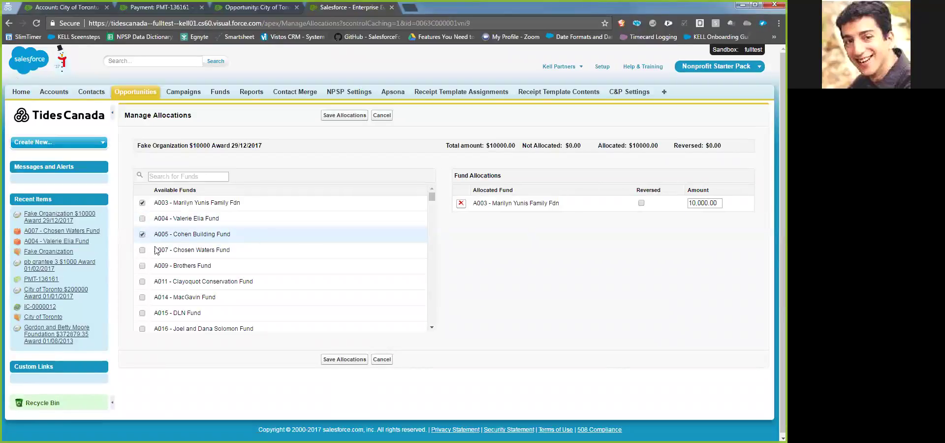
{"action": "left_click", "coordinate": [142, 282]}
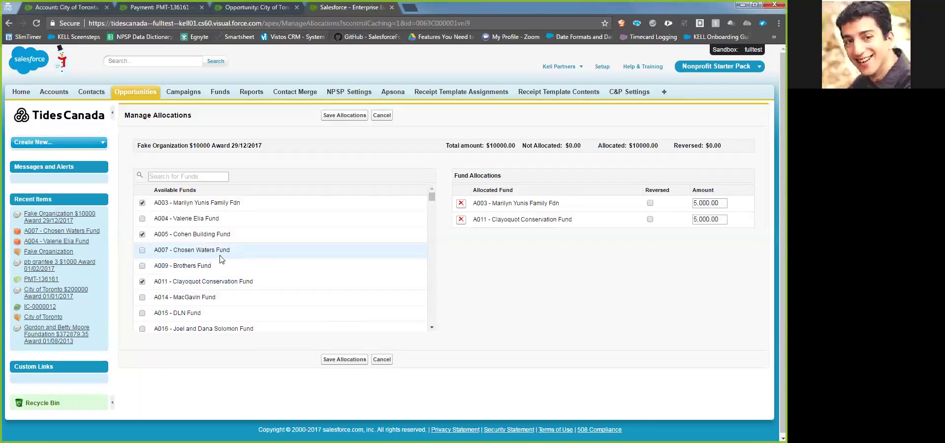
{"action": "left_click", "coordinate": [142, 234]}
{"action": "double_click", "coordinate": [706, 219]}
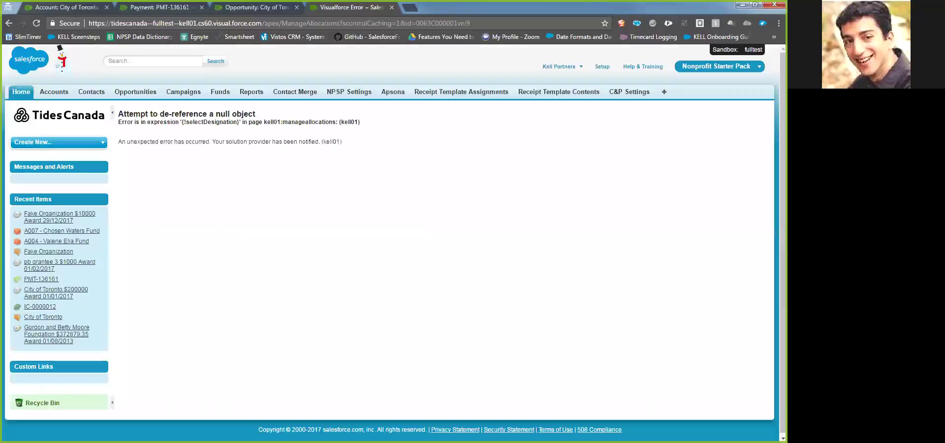
{"action": "left_click", "coordinate": [9, 23]}
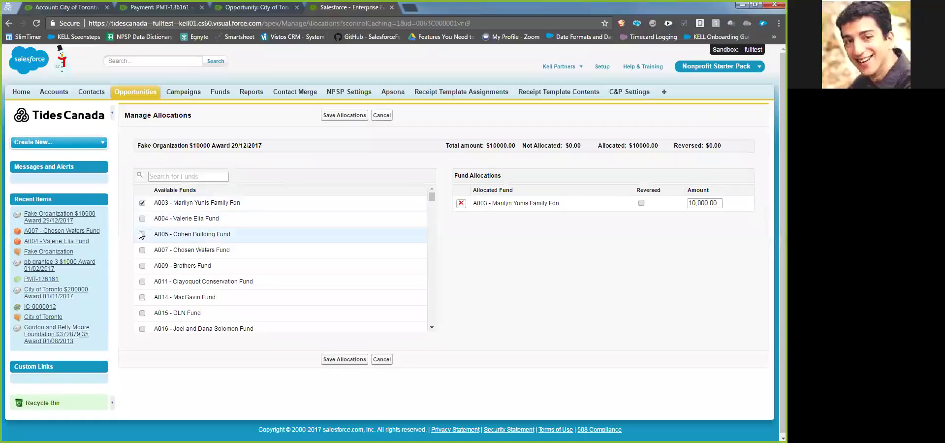
Add the A005 building fund to the award's allocations and set the A003 fund's amount to 7500
{"action": "left_click", "coordinate": [142, 234]}
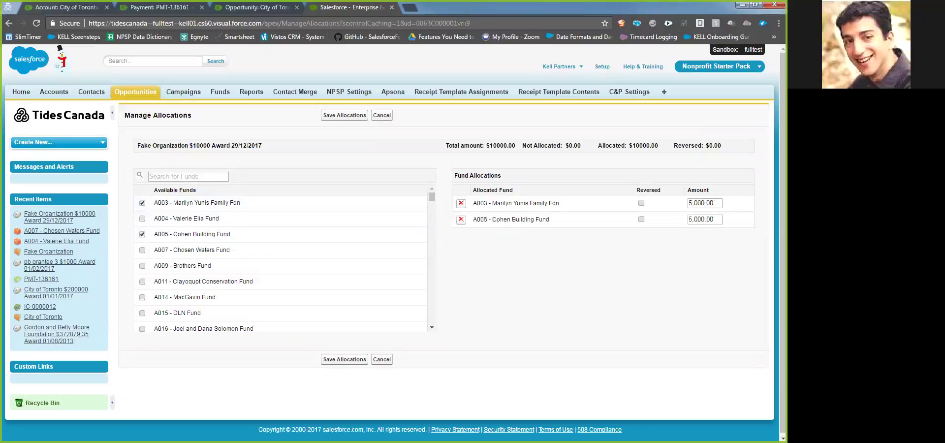
{"action": "left_click", "coordinate": [704, 202]}
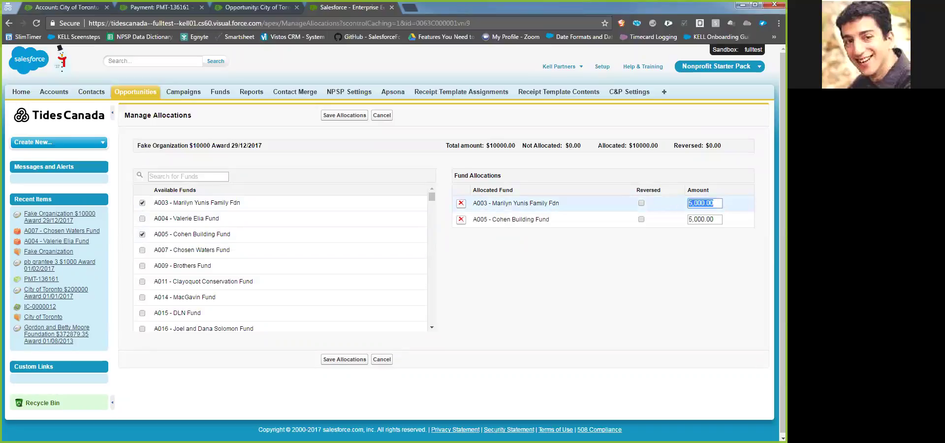
{"action": "type", "text": "75"}
{"action": "left_click", "coordinate": [713, 219]}
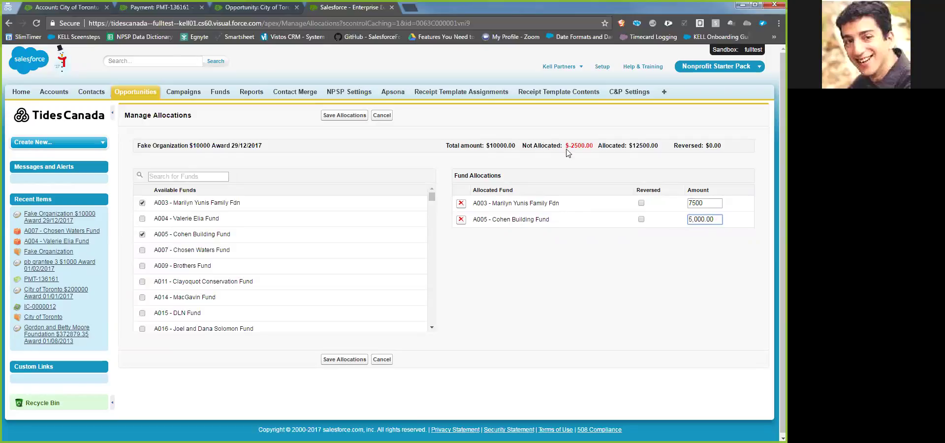
Set the A005 fund's allocated amount to 2500 and save the allocations
{"action": "left_click_drag", "start_coordinate": [567, 145], "coordinate": [590, 146]}
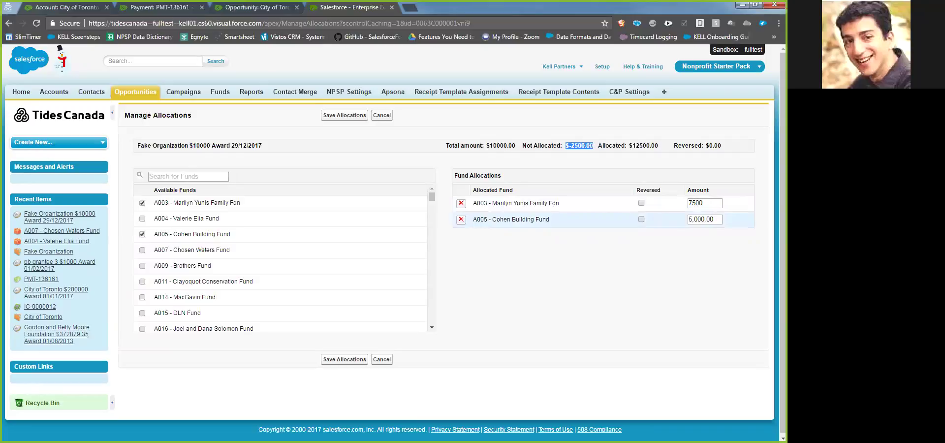
{"action": "left_click_drag", "start_coordinate": [715, 219], "coordinate": [687, 219]}
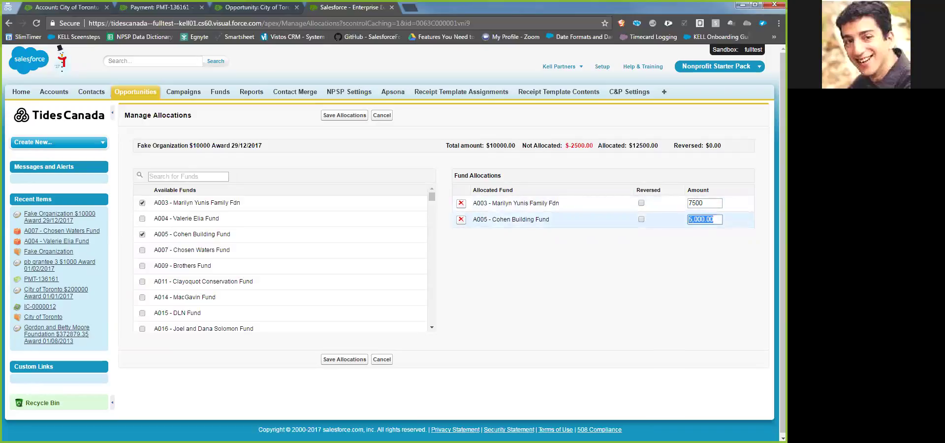
{"action": "type", "text": "2500"}
{"action": "key", "text": "Tab"}
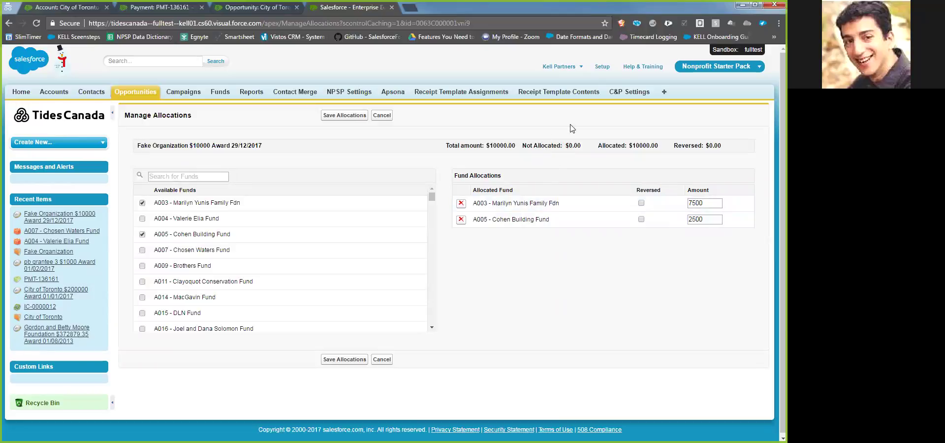
{"action": "left_click", "coordinate": [354, 119]}
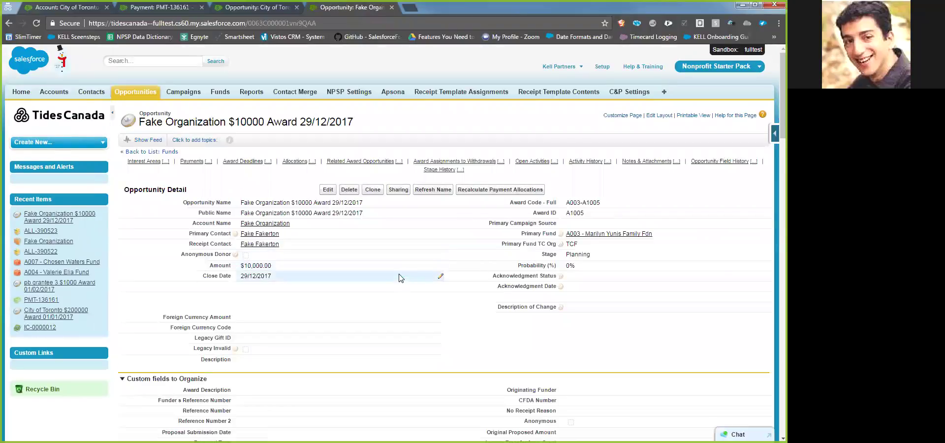
Examine the award's allocation records and its primary fund on the opportunity page
{"action": "scroll", "coordinate": [389, 265], "scroll_direction": "down", "scroll_amount": 4}
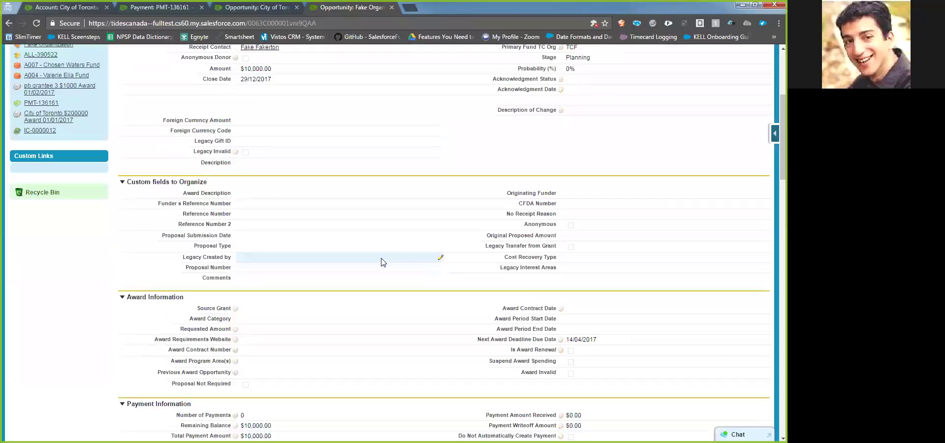
{"action": "scroll", "coordinate": [383, 262], "scroll_direction": "down", "scroll_amount": 15}
{"action": "scroll", "coordinate": [270, 262], "scroll_direction": "down", "scroll_amount": 4}
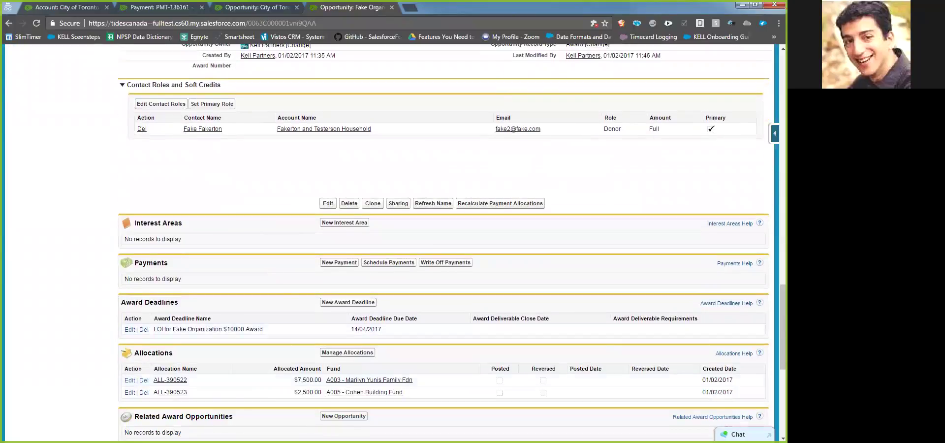
{"action": "scroll", "coordinate": [492, 292], "scroll_direction": "up", "scroll_amount": 3}
{"action": "scroll", "coordinate": [492, 291], "scroll_direction": "up", "scroll_amount": 20}
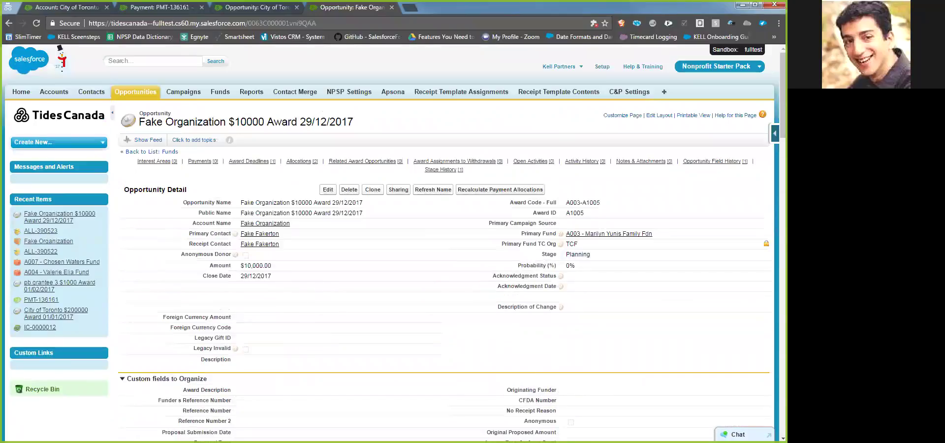
{"action": "mouse_move", "coordinate": [580, 238]}
Start a payment schedule for the award with 2 payments at an interval of 3 months
{"action": "mouse_move", "coordinate": [202, 163]}
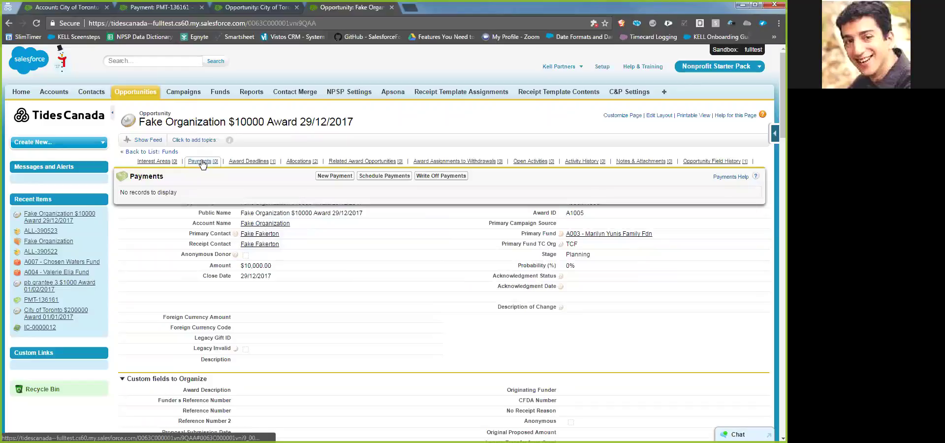
{"action": "left_click", "coordinate": [385, 178]}
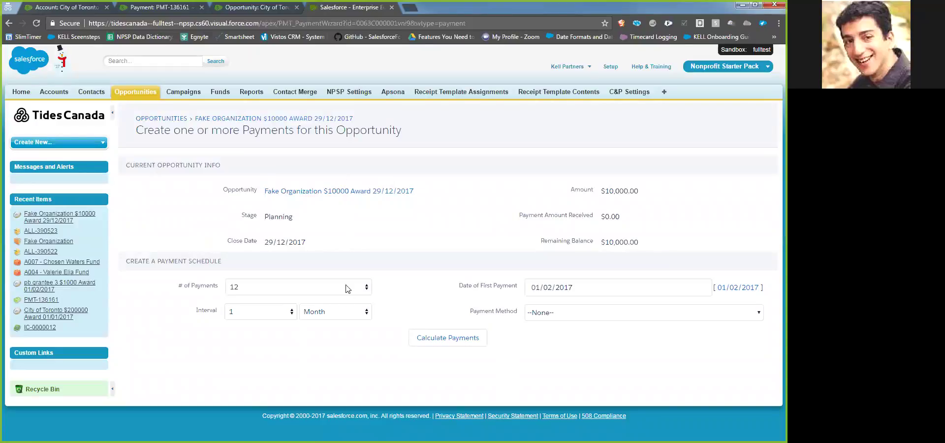
{"action": "left_click", "coordinate": [348, 288]}
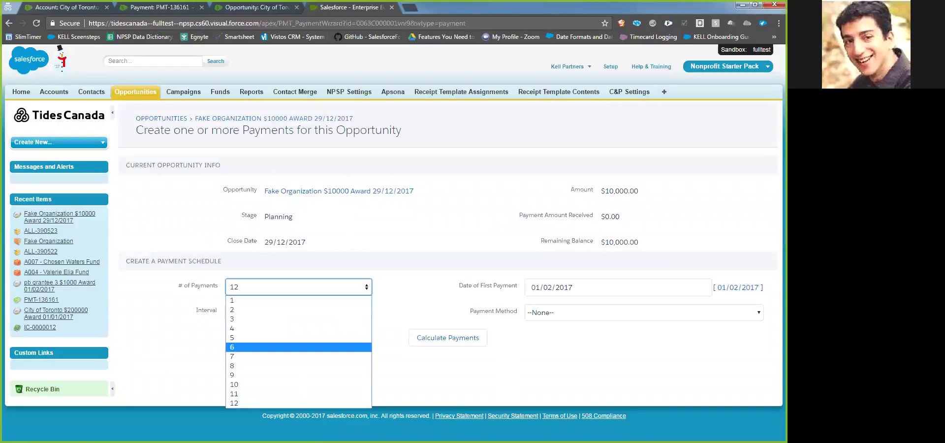
{"action": "left_click", "coordinate": [271, 310]}
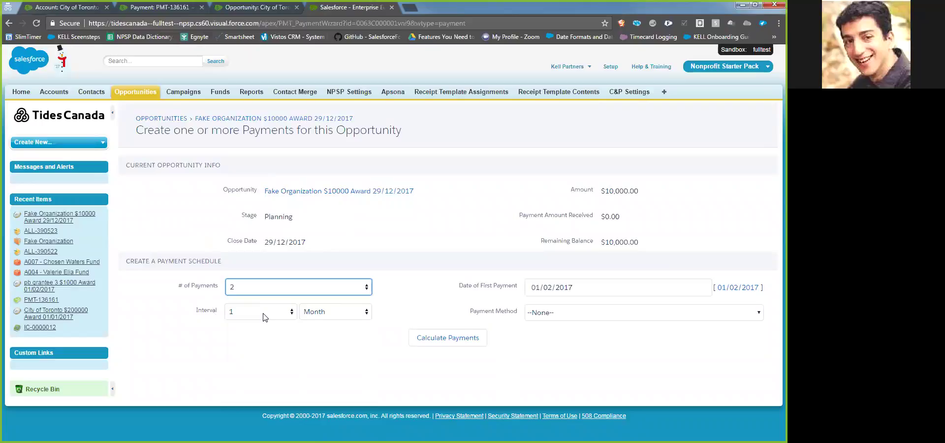
{"action": "left_click", "coordinate": [348, 313]}
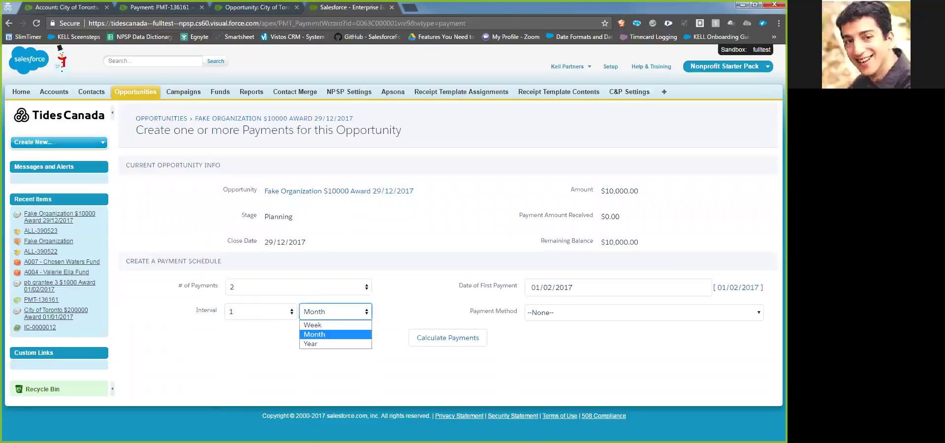
{"action": "left_click", "coordinate": [254, 314]}
{"action": "left_click", "coordinate": [263, 333]}
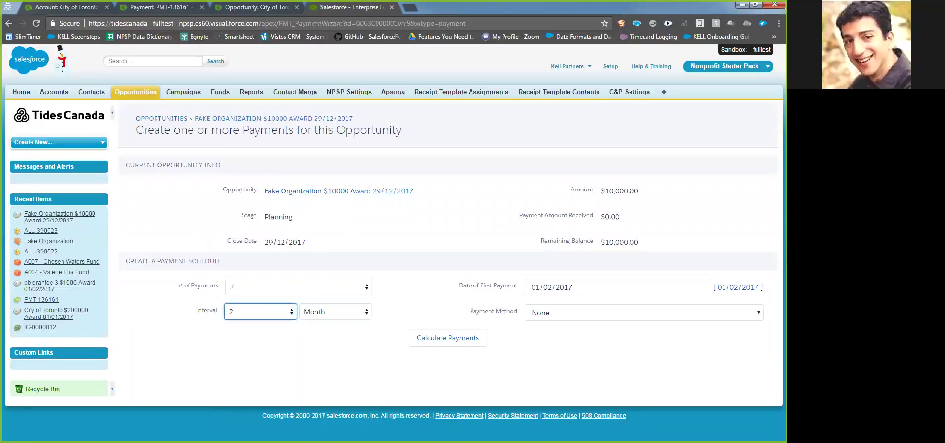
{"action": "left_click", "coordinate": [266, 317]}
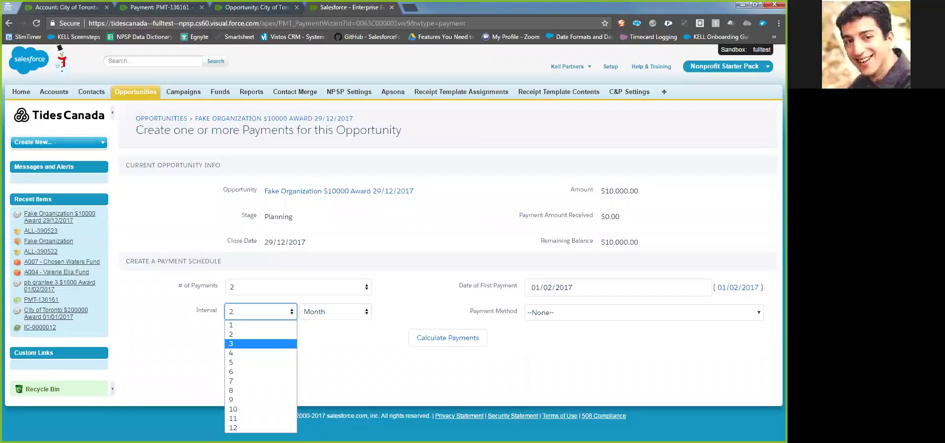
{"action": "left_click", "coordinate": [260, 344]}
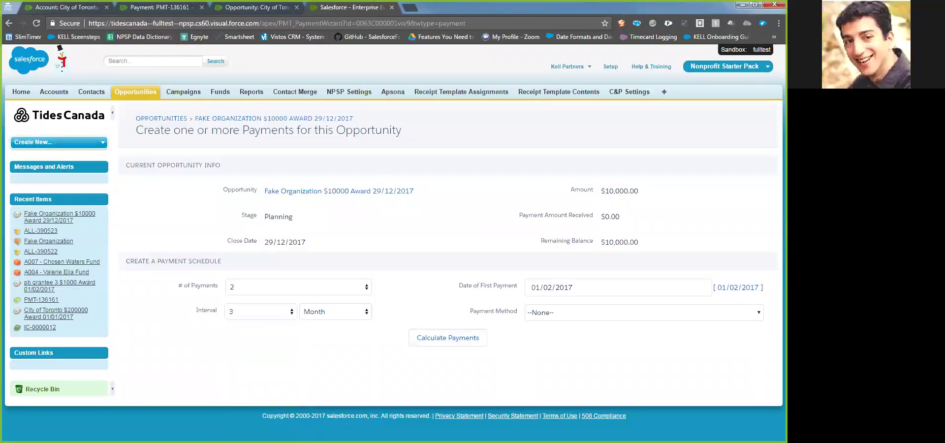
Set the date of the first payment to 01/08/2017 and calculate the payments
{"action": "left_click", "coordinate": [572, 288]}
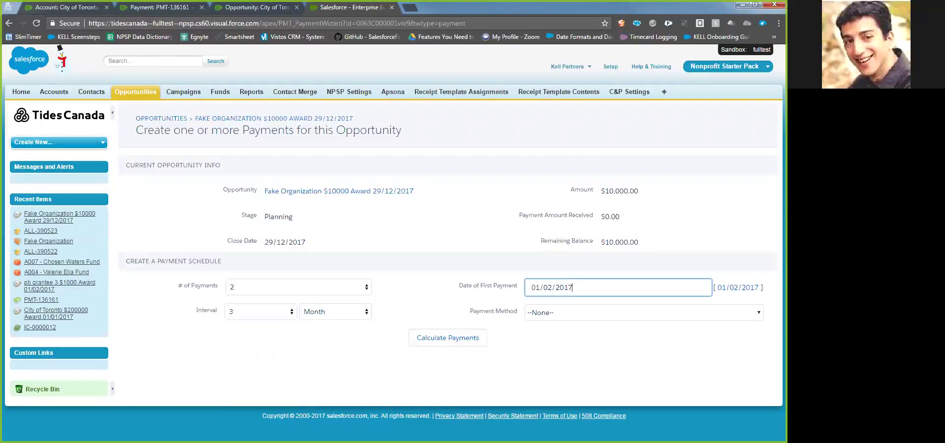
{"action": "left_click", "coordinate": [552, 288]}
{"action": "key", "text": "BackSpace"}
{"action": "type", "text": "8"}
{"action": "key", "text": "Tab"}
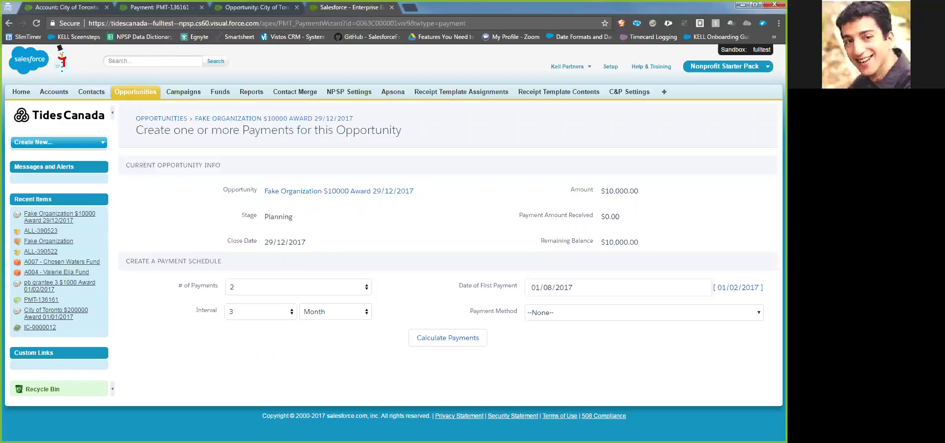
{"action": "key", "text": "Tab"}
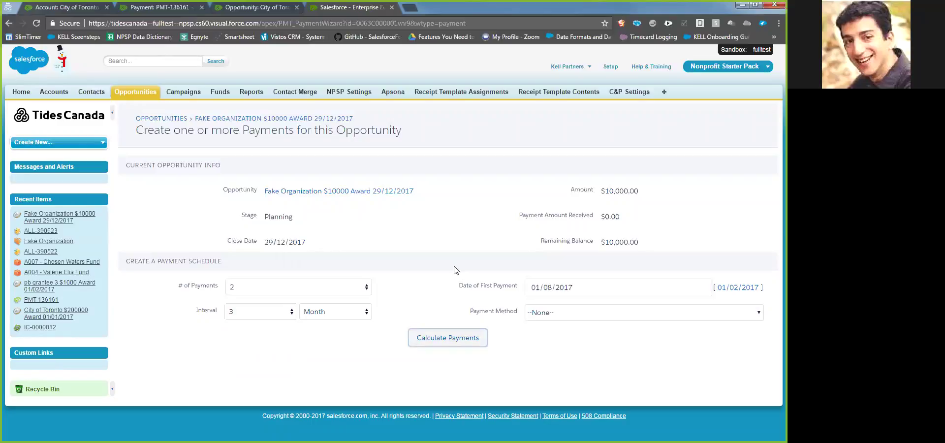
{"action": "key", "text": "Return"}
Change the second payment's scheduled date to 01/01/2018
{"action": "scroll", "coordinate": [443, 268], "scroll_direction": "down", "scroll_amount": 2}
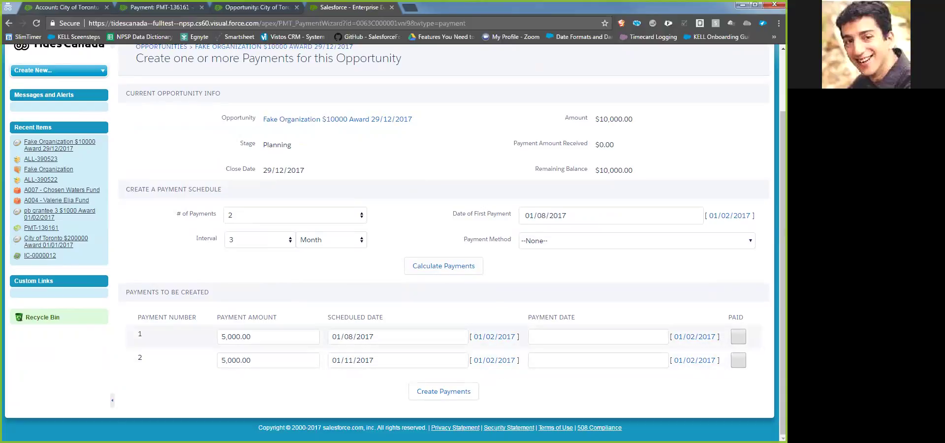
{"action": "left_click", "coordinate": [398, 359]}
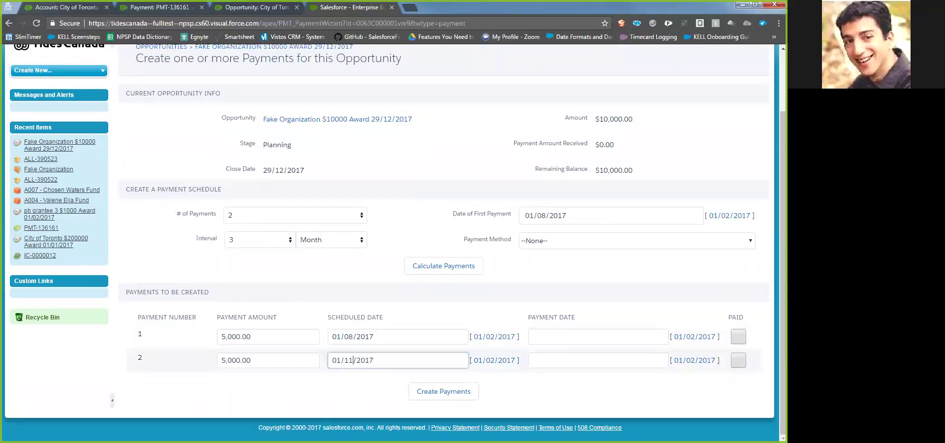
{"action": "key", "text": "BackSpace"}
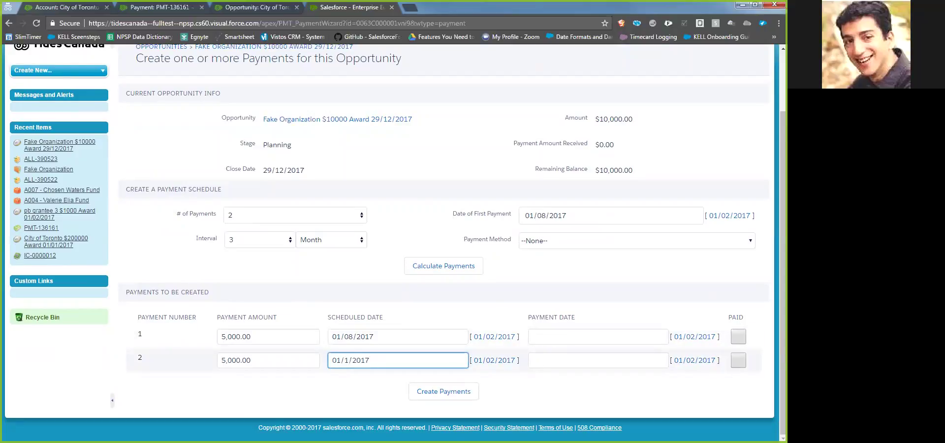
{"action": "key", "text": "BackSpace"}
{"action": "type", "text": "8"}
{"action": "type", "text": "0"}
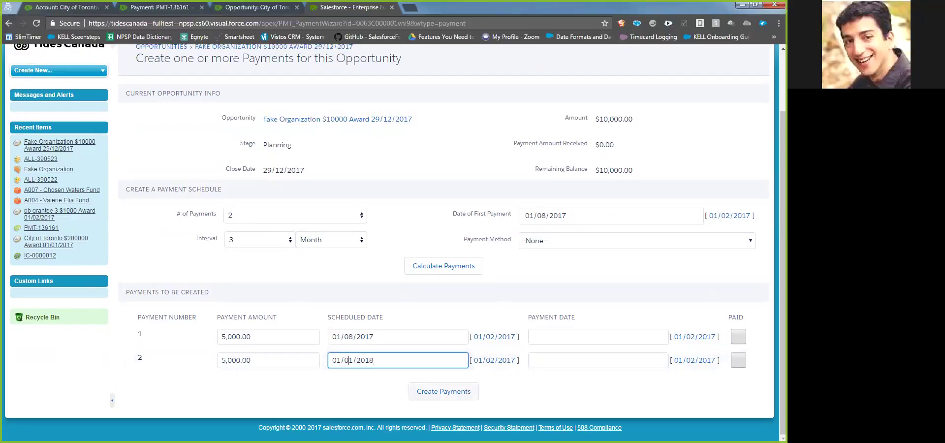
Set the first payment's amount to 9000 and the second's to 1000, and create both payments
{"action": "double_click", "coordinate": [237, 337]}
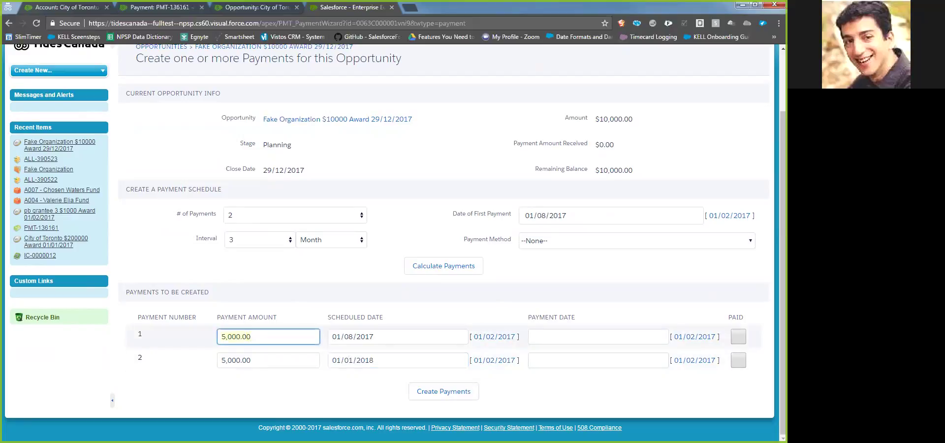
{"action": "type", "text": "9000"}
{"action": "left_click", "coordinate": [251, 360]}
{"action": "type", "text": "1000"}
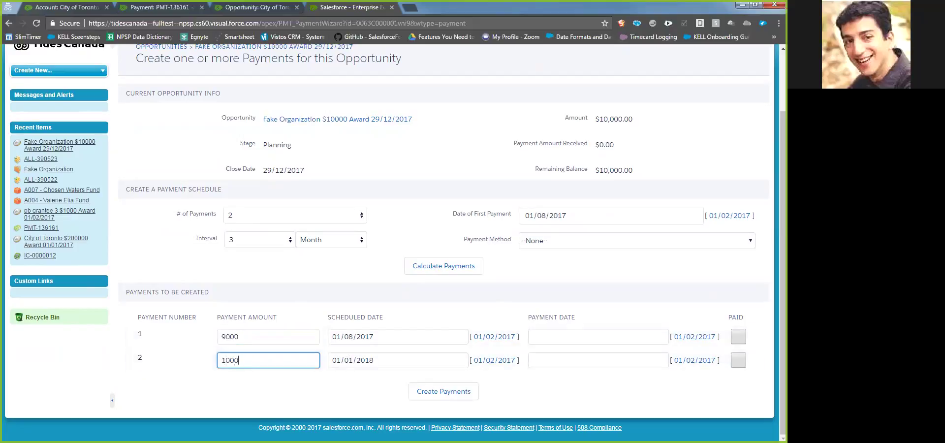
{"action": "left_click", "coordinate": [305, 390]}
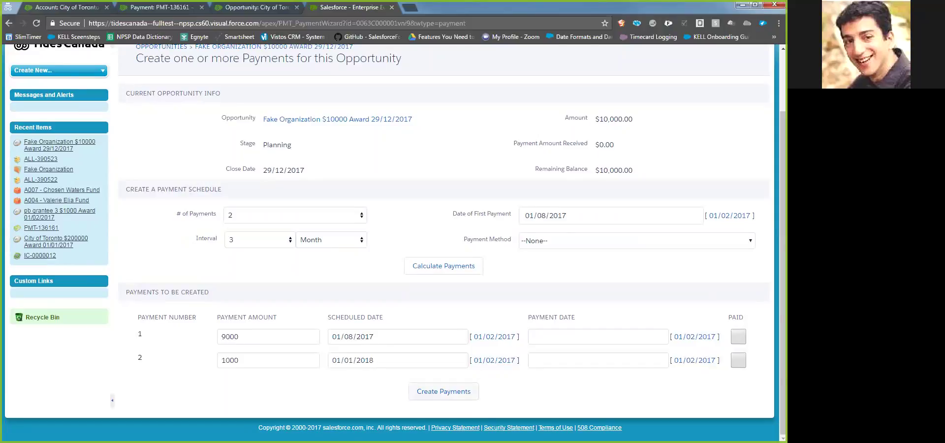
{"action": "left_click", "coordinate": [447, 392]}
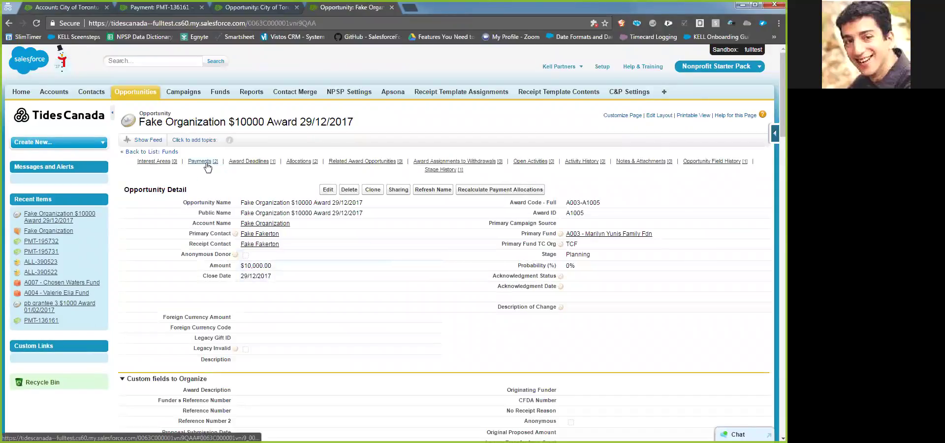
{"action": "mouse_move", "coordinate": [207, 167]}
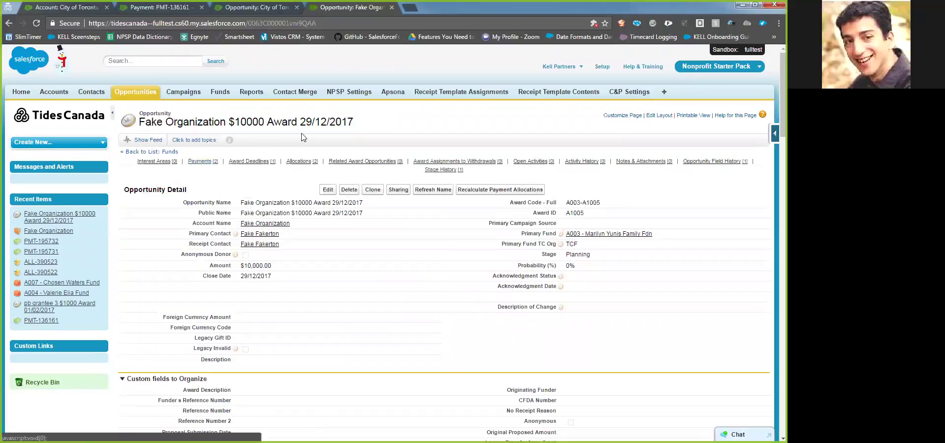
{"action": "mouse_move", "coordinate": [303, 166]}
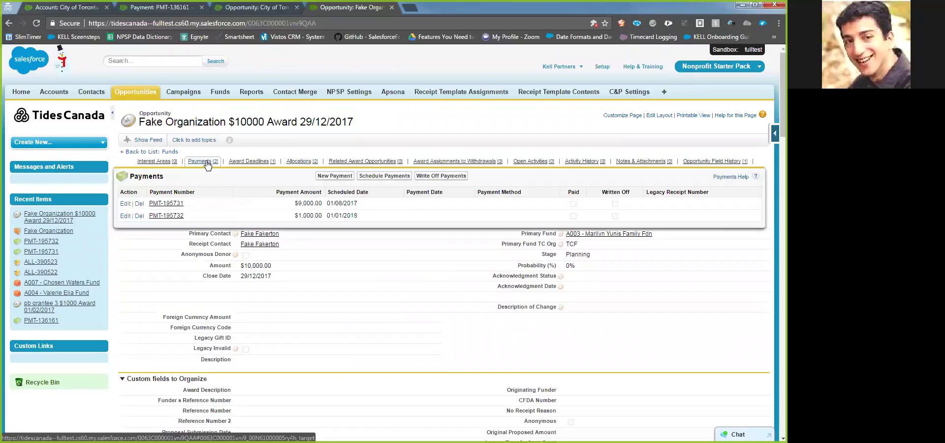
Open the award's $9,000 payment and review its tax receipt details and payment allocations
{"action": "left_click", "coordinate": [172, 205]}
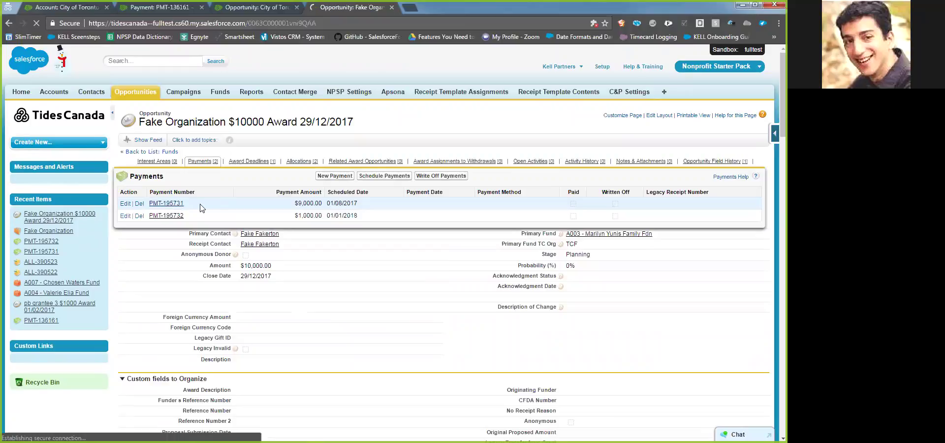
{"action": "scroll", "coordinate": [295, 260], "scroll_direction": "down", "scroll_amount": 7}
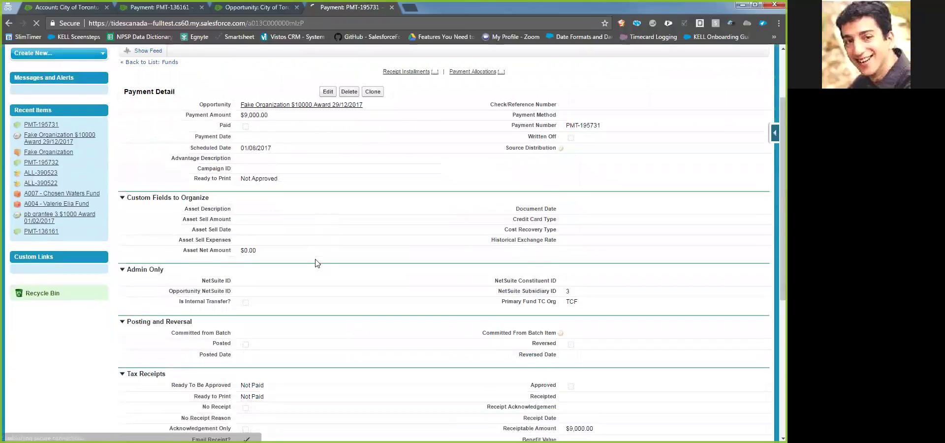
{"action": "scroll", "coordinate": [288, 258], "scroll_direction": "down", "scroll_amount": 2}
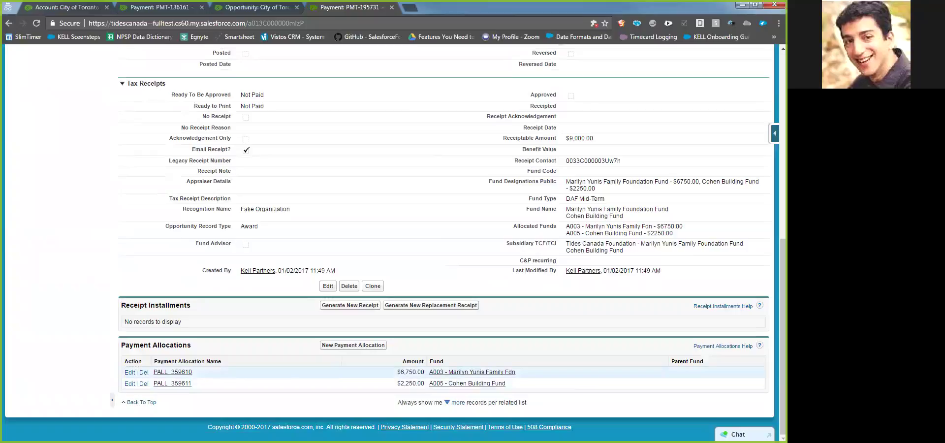
{"action": "scroll", "coordinate": [433, 361], "scroll_direction": "up", "scroll_amount": 2}
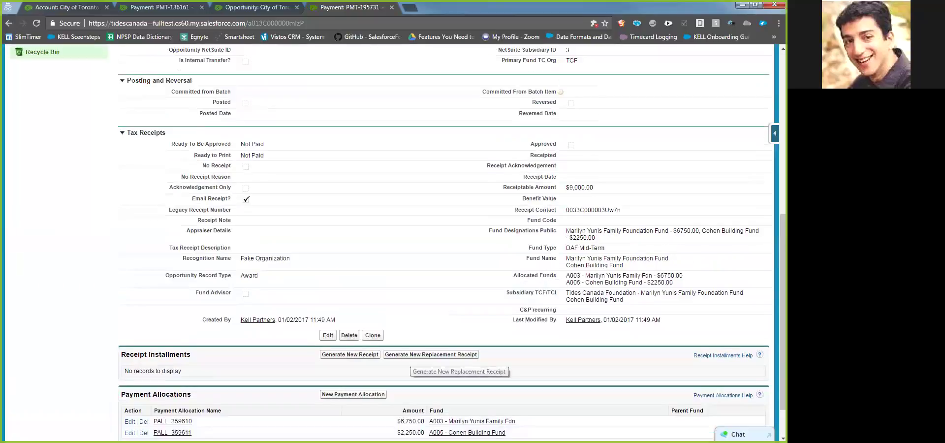
{"action": "scroll", "coordinate": [443, 369], "scroll_direction": "down", "scroll_amount": 2}
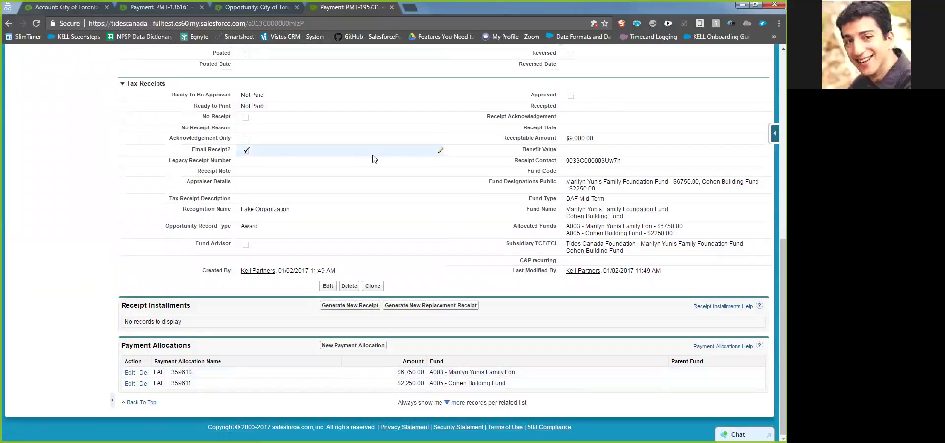
{"action": "scroll", "coordinate": [378, 175], "scroll_direction": "up", "scroll_amount": 3}
{"action": "scroll", "coordinate": [377, 175], "scroll_direction": "up", "scroll_amount": 6}
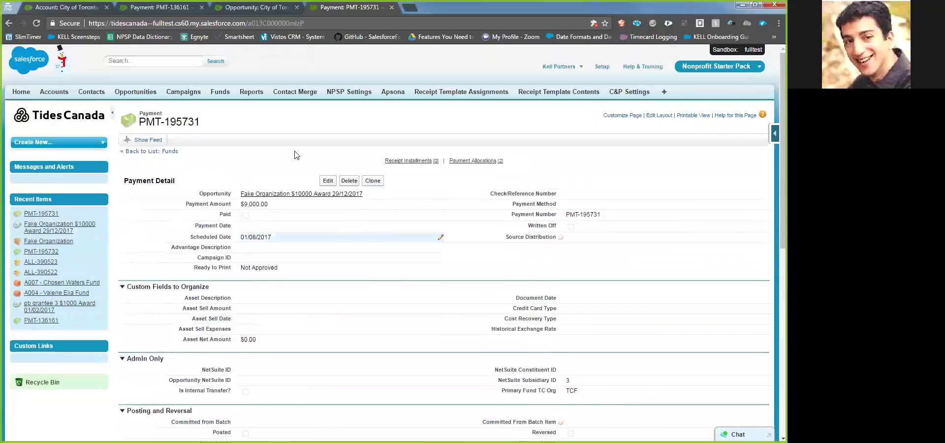
Open the award's allocations for management and replace A005 - Cohen Building Fund with A007 - Chosen Waters Fund
{"action": "right_click", "coordinate": [264, 194]}
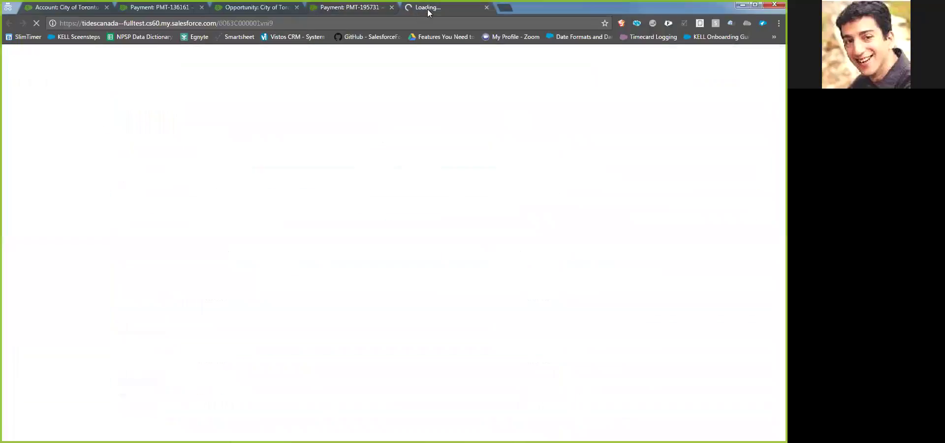
{"action": "scroll", "coordinate": [413, 257], "scroll_direction": "down", "scroll_amount": 2}
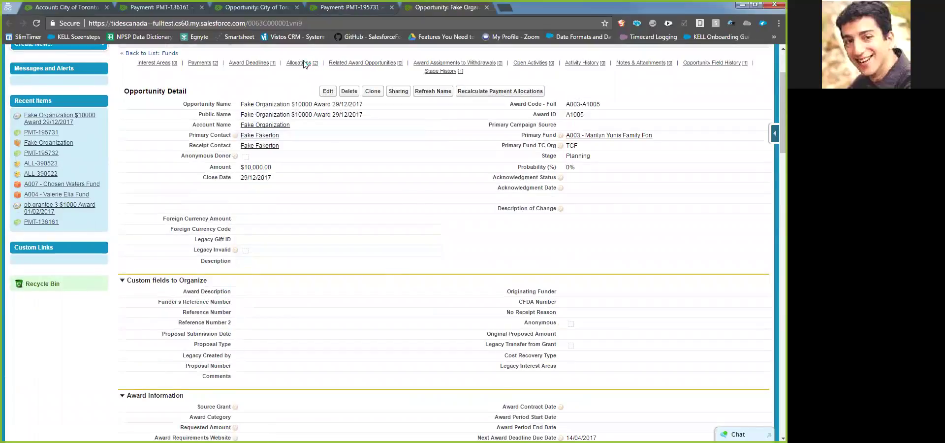
{"action": "mouse_move", "coordinate": [305, 64]}
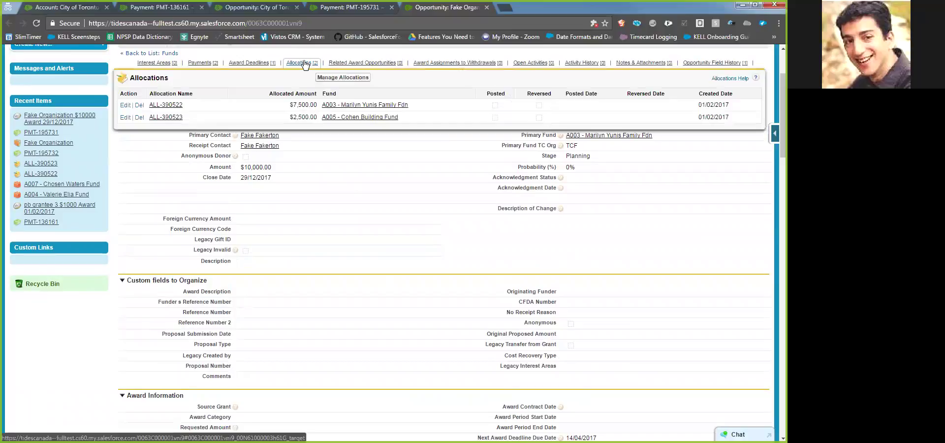
{"action": "left_click", "coordinate": [340, 78]}
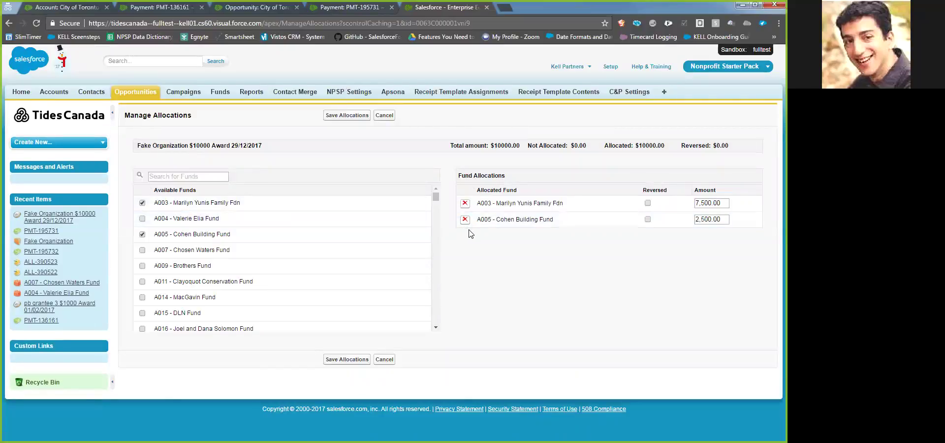
{"action": "left_click", "coordinate": [465, 219]}
{"action": "left_click", "coordinate": [142, 251]}
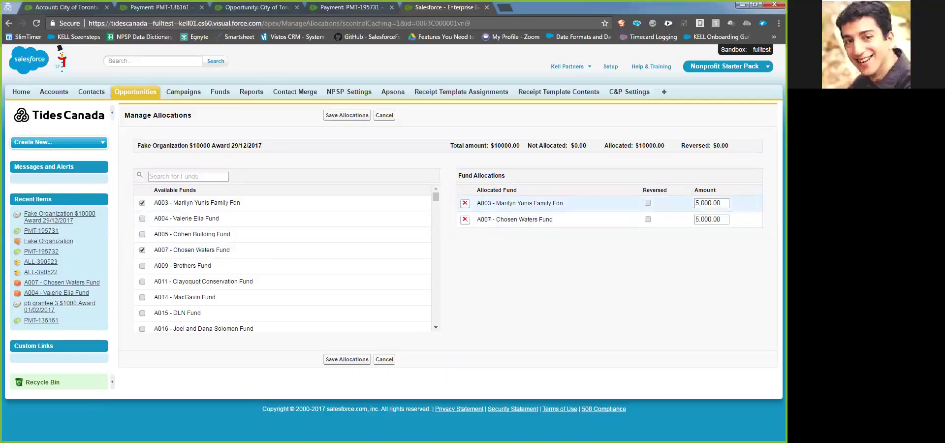
Set the allocation amounts to 6000 for the A003 fund and 4000 for A007 - Chosen Waters Fund, and save the allocations
{"action": "left_click", "coordinate": [708, 203]}
{"action": "type", "text": "6000"}
{"action": "left_click", "coordinate": [708, 219]}
{"action": "type", "text": "4000"}
{"action": "key", "text": "Tab"}
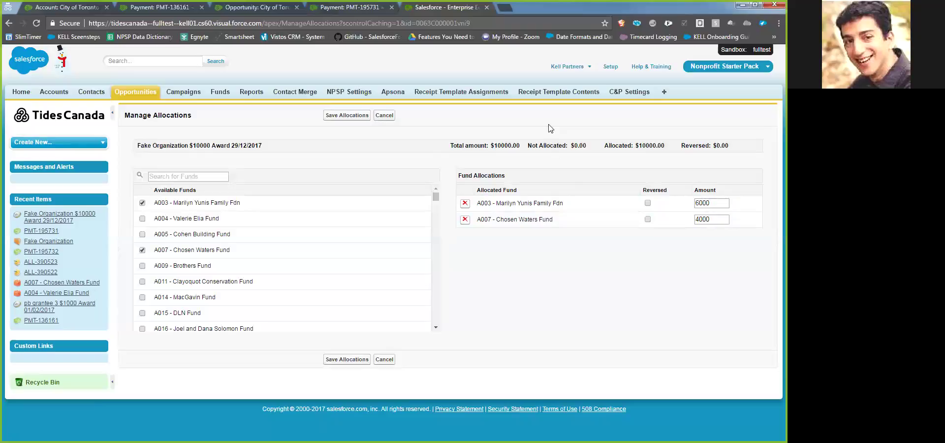
{"action": "left_click", "coordinate": [349, 115]}
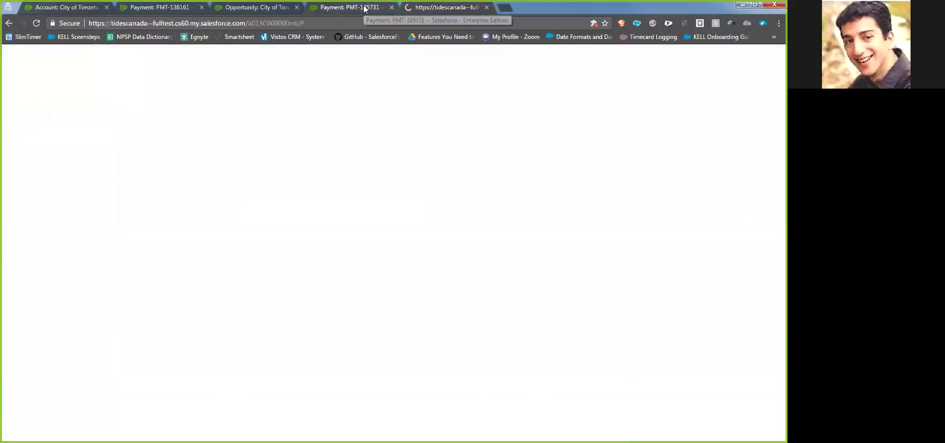
Reload the $9,000 payment record and check its payment allocations against the award's new fund split
{"action": "scroll", "coordinate": [274, 315], "scroll_direction": "down", "scroll_amount": 8}
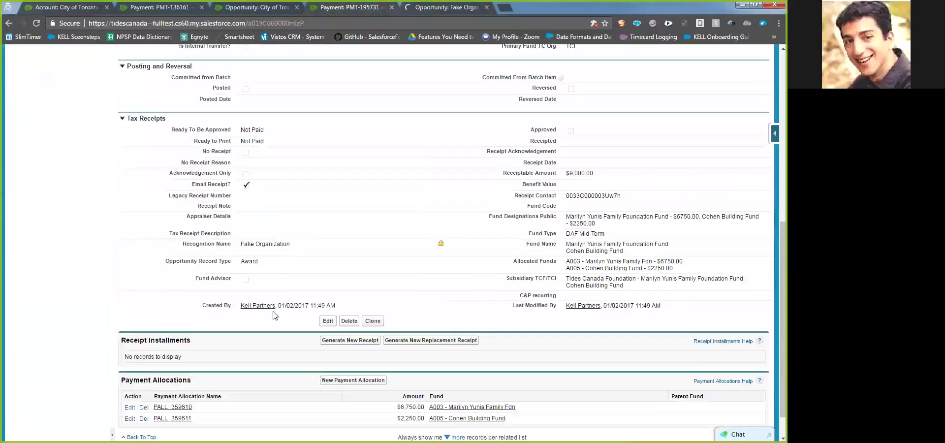
{"action": "scroll", "coordinate": [275, 315], "scroll_direction": "down", "scroll_amount": 1}
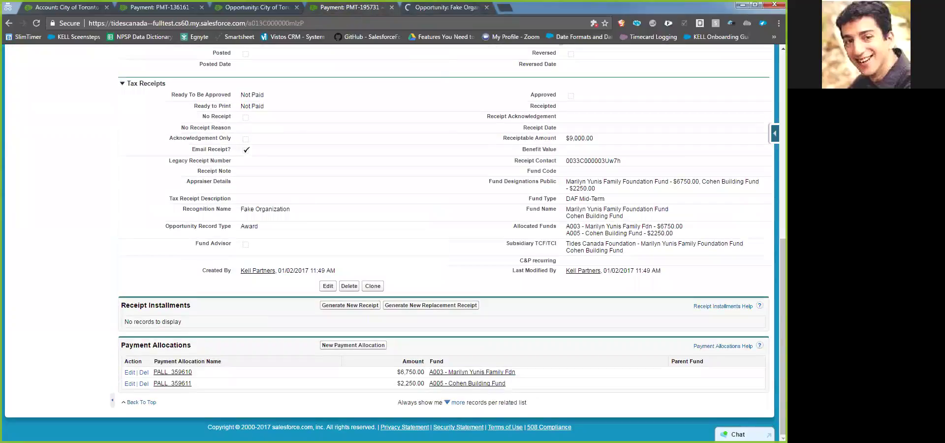
{"action": "left_click", "coordinate": [35, 23]}
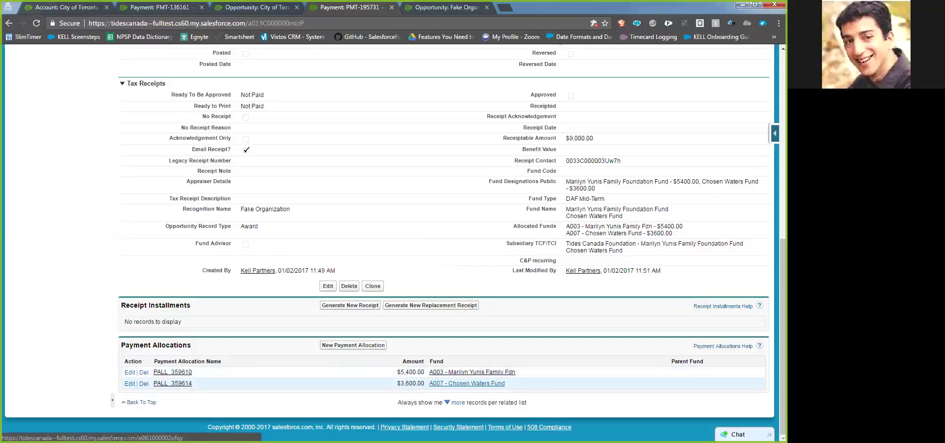
{"action": "left_click", "coordinate": [445, 8]}
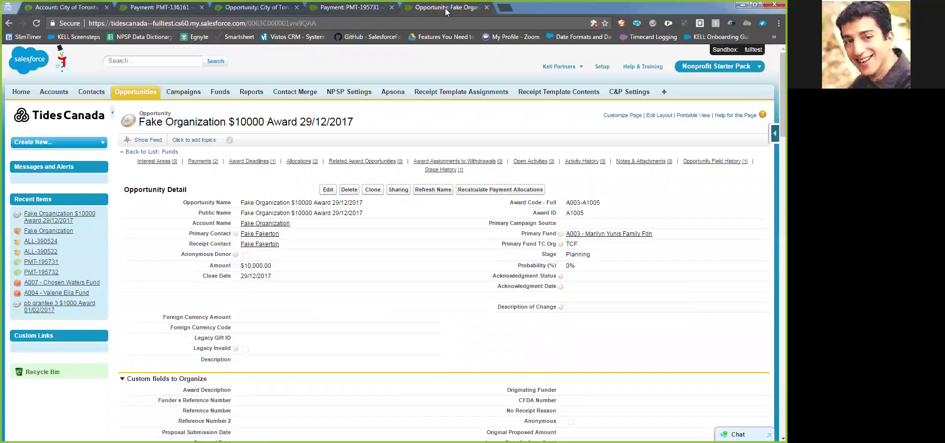
{"action": "left_click", "coordinate": [342, 6]}
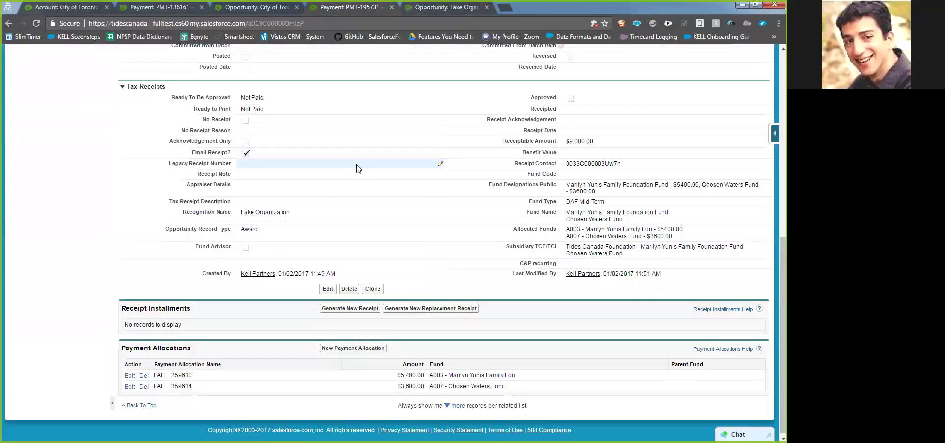
Try to mark the $9,000 payment as paid and save the record
{"action": "scroll", "coordinate": [354, 168], "scroll_direction": "up", "scroll_amount": 6}
{"action": "scroll", "coordinate": [357, 171], "scroll_direction": "up", "scroll_amount": 2}
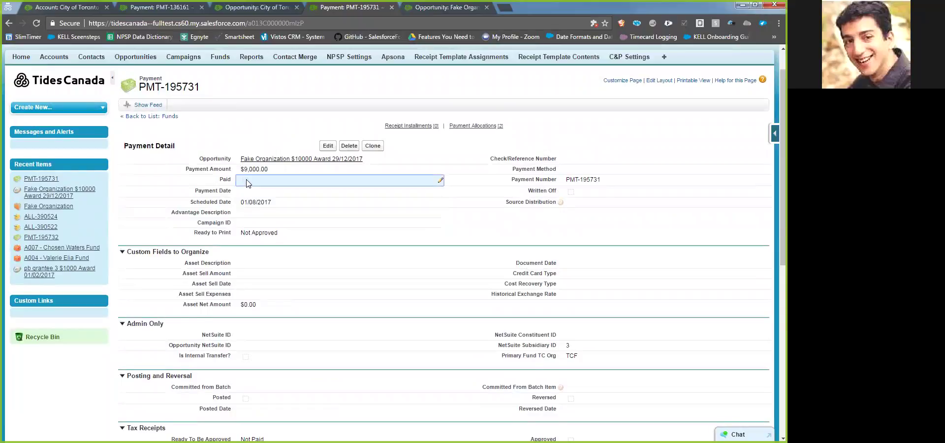
{"action": "double_click", "coordinate": [247, 183]}
{"action": "scroll", "coordinate": [359, 205], "scroll_direction": "down", "scroll_amount": 1}
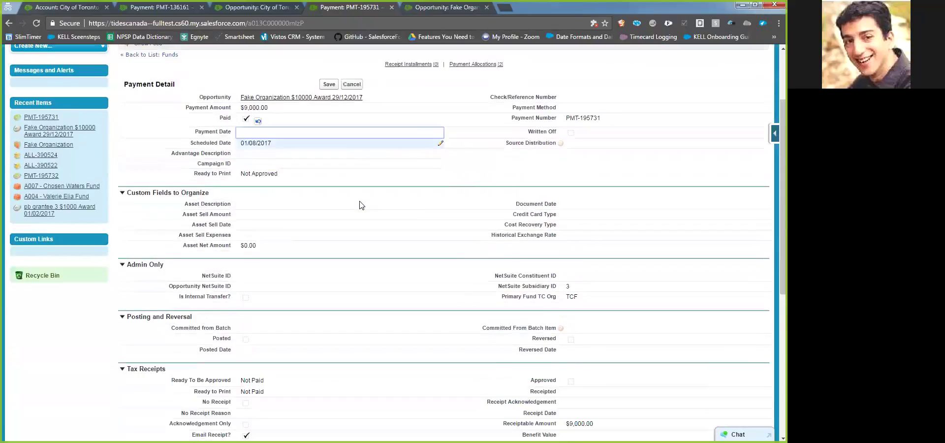
{"action": "scroll", "coordinate": [360, 205], "scroll_direction": "down", "scroll_amount": 6}
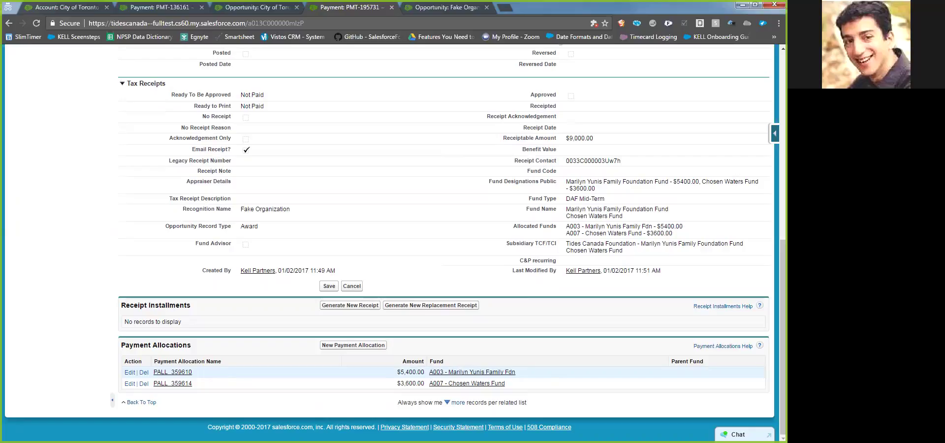
{"action": "scroll", "coordinate": [401, 293], "scroll_direction": "up", "scroll_amount": 15}
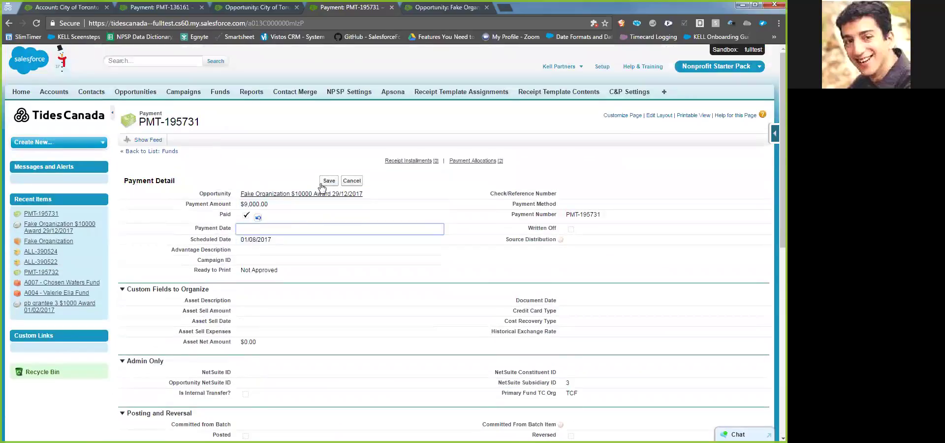
{"action": "left_click", "coordinate": [328, 181]}
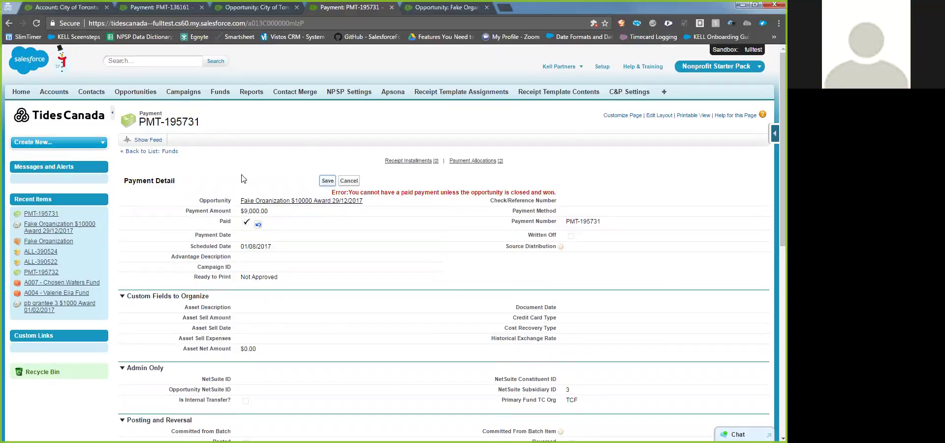
{"action": "left_click", "coordinate": [344, 180]}
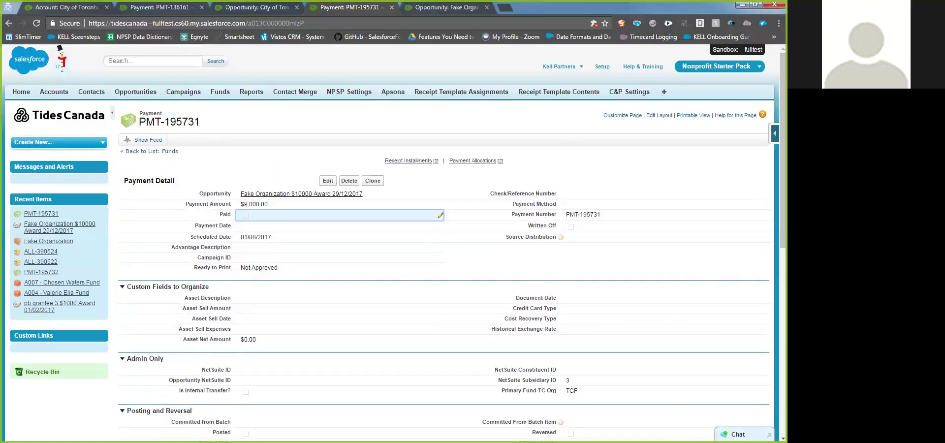
Open the payment's allocation for the A003 fund, set its overhead percentage to 7, save it and return to the payment
{"action": "scroll", "coordinate": [293, 250], "scroll_direction": "down", "scroll_amount": 2}
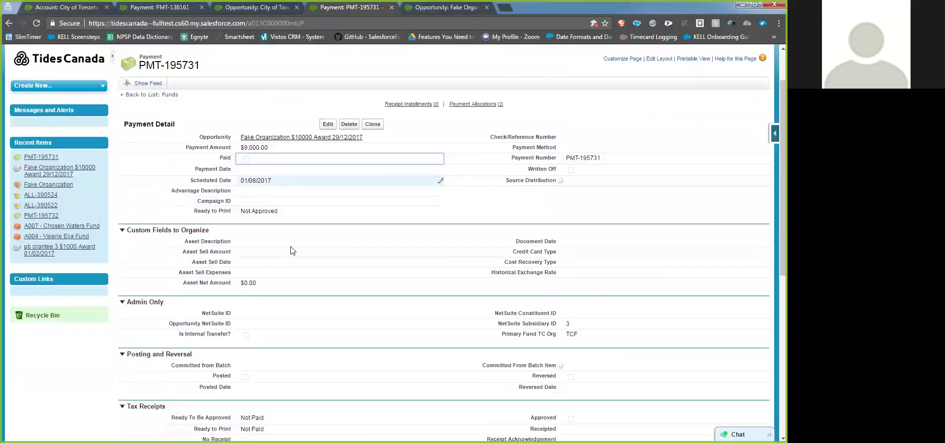
{"action": "scroll", "coordinate": [292, 251], "scroll_direction": "down", "scroll_amount": 6}
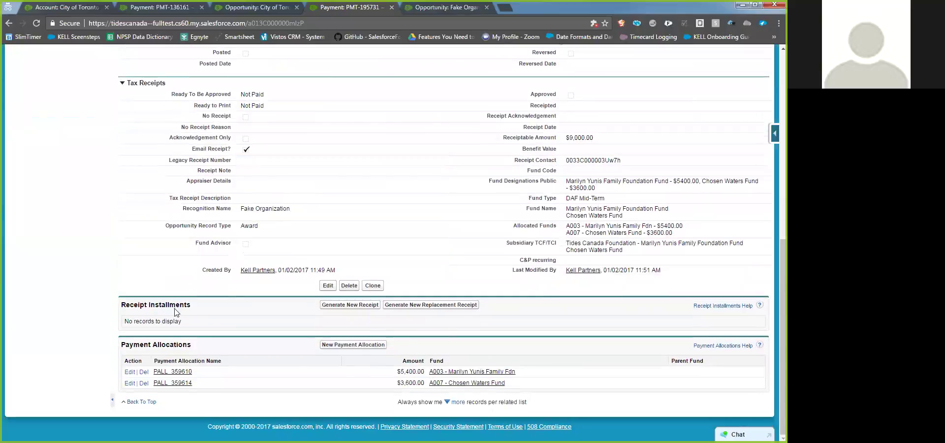
{"action": "left_click", "coordinate": [173, 372]}
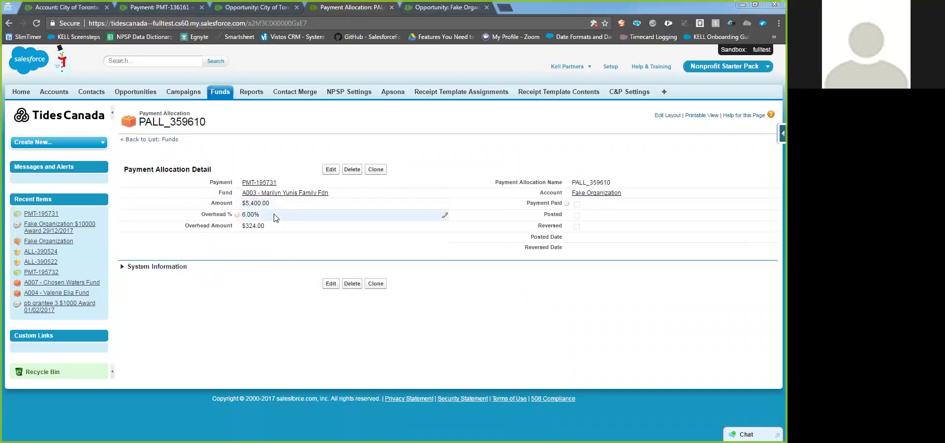
{"action": "mouse_move", "coordinate": [236, 217]}
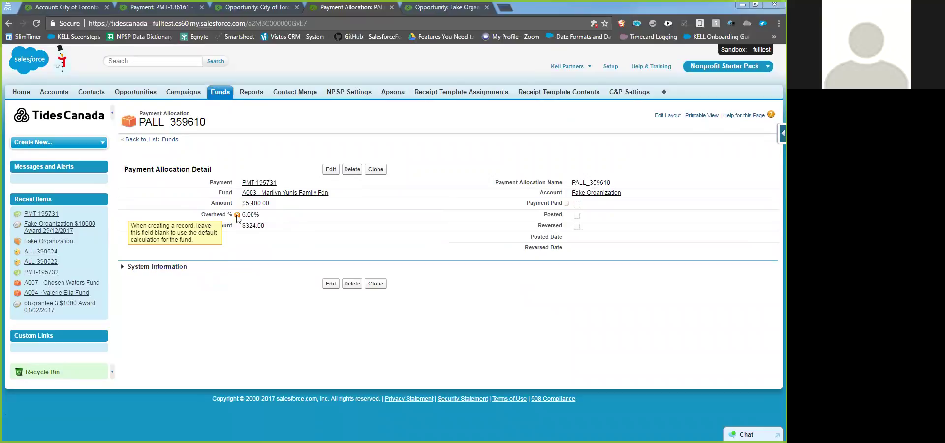
{"action": "mouse_move", "coordinate": [285, 194]}
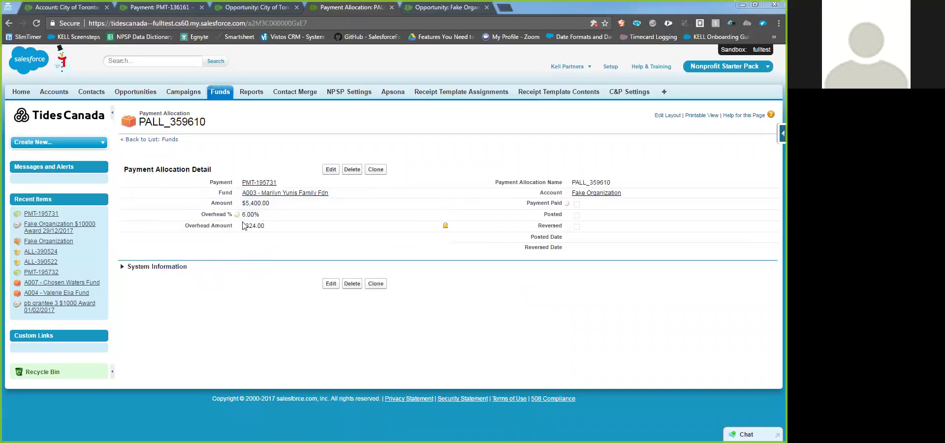
{"action": "double_click", "coordinate": [270, 215]}
{"action": "type", "text": "7"}
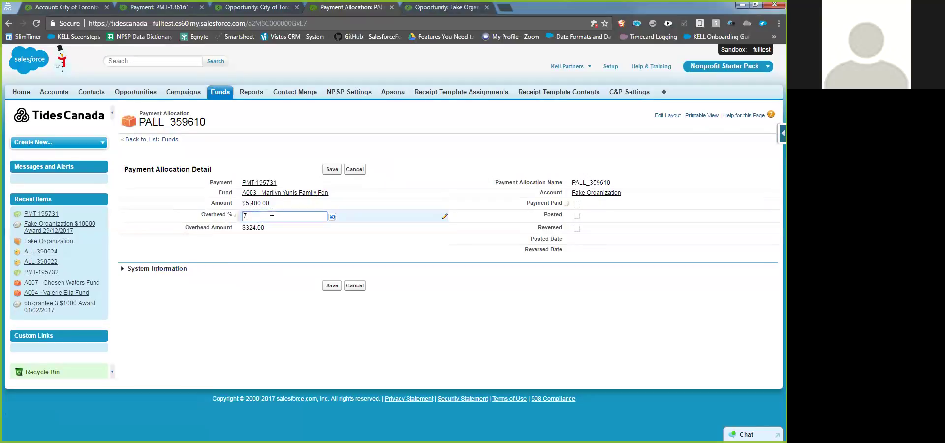
{"action": "key", "text": "Return"}
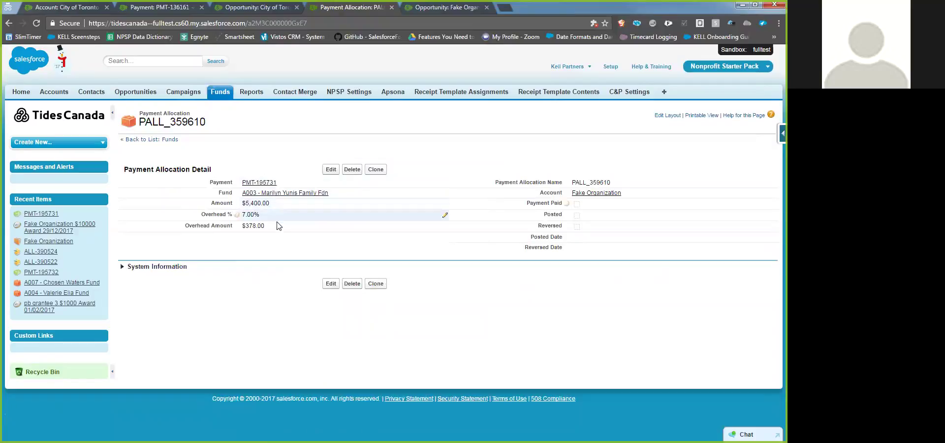
{"action": "left_click_drag", "start_coordinate": [243, 225], "coordinate": [274, 227]}
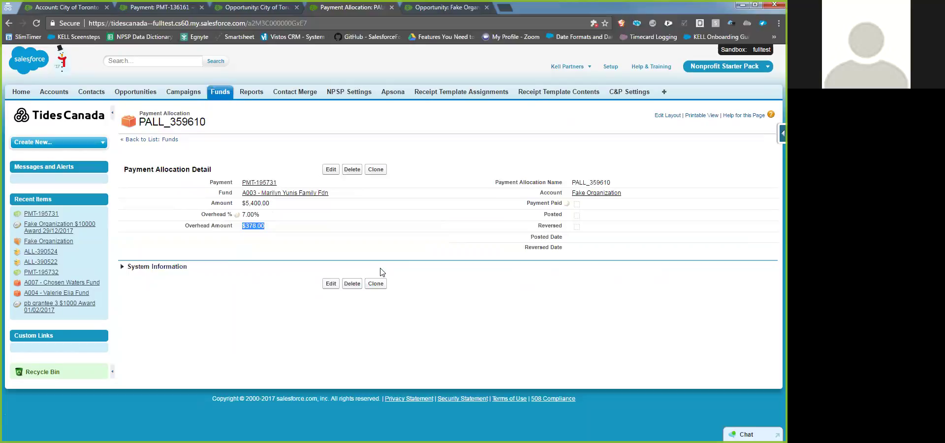
{"action": "left_click", "coordinate": [264, 184]}
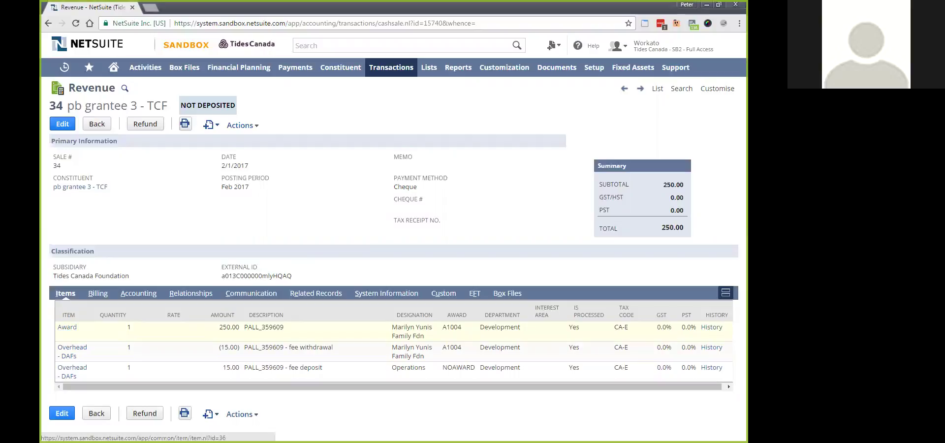
Switch to NetSuite and examine the Award line's amount and designation in the pb grantee 3 - TCF revenue transaction
{"action": "double_click", "coordinate": [228, 327]}
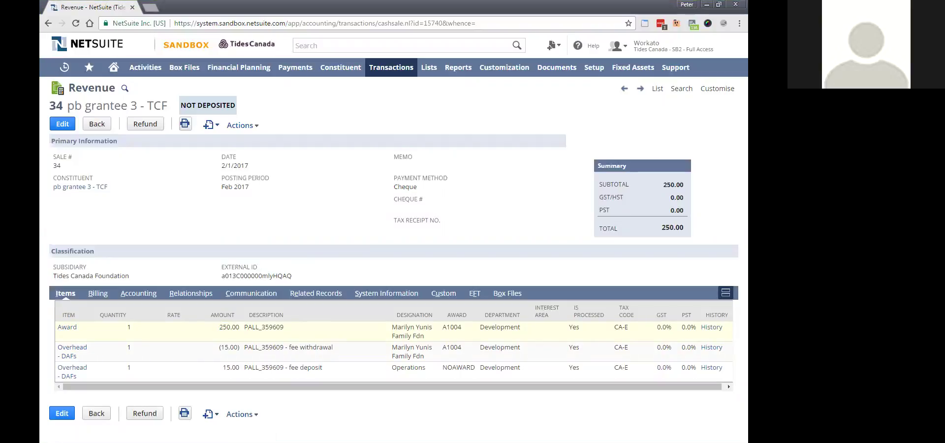
{"action": "left_click_drag", "start_coordinate": [425, 336], "coordinate": [391, 327]}
{"action": "left_click", "coordinate": [414, 332]}
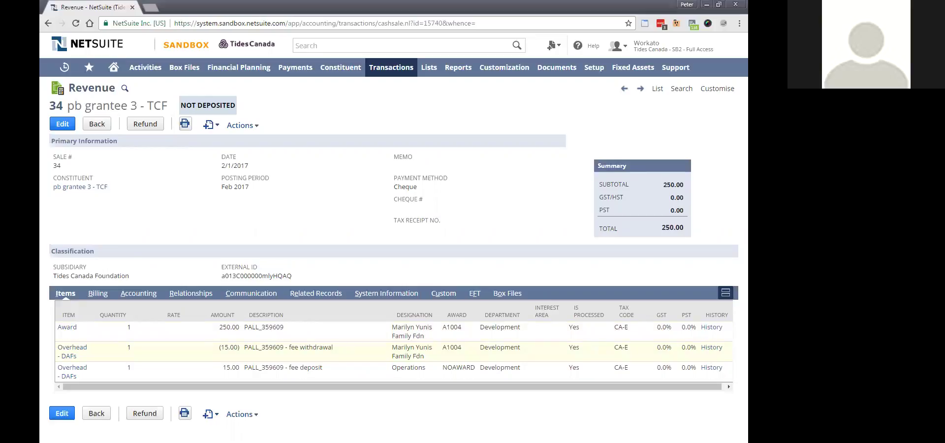
Examine the descriptions of the fee withdrawal and fee deposit overhead lines and the deposit line's designation in the revenue transaction
{"action": "left_click_drag", "start_coordinate": [334, 348], "coordinate": [259, 348]}
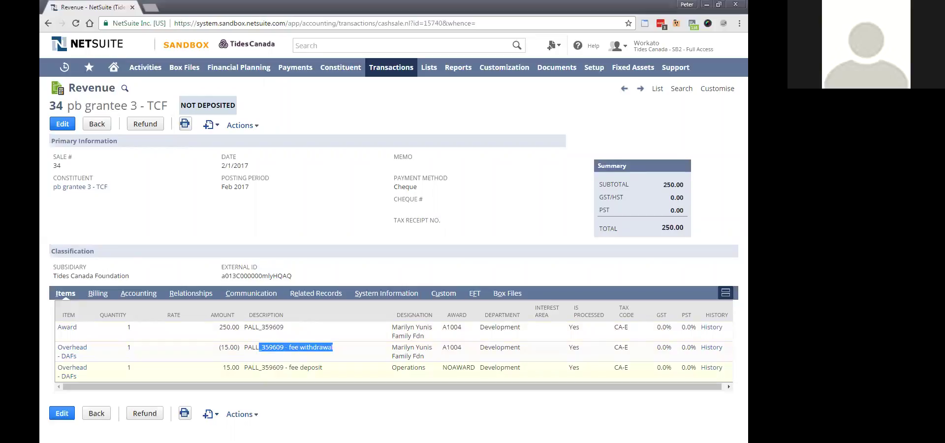
{"action": "left_click_drag", "start_coordinate": [323, 368], "coordinate": [255, 367]}
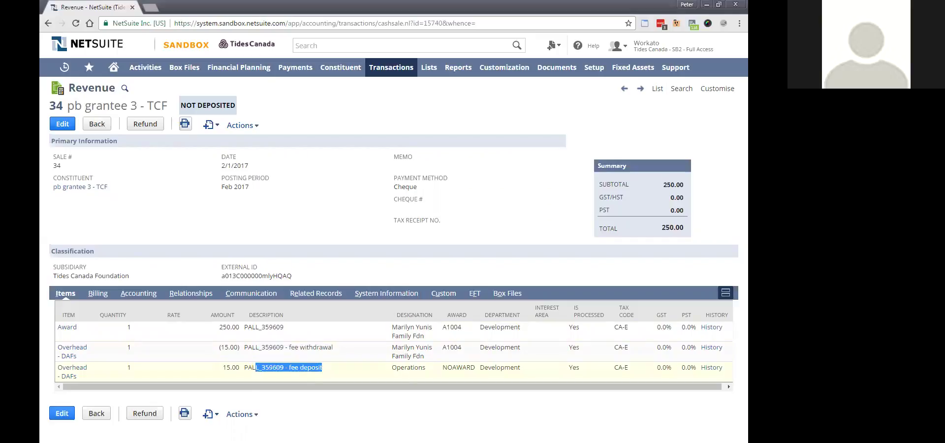
{"action": "left_click_drag", "start_coordinate": [425, 368], "coordinate": [396, 368]}
{"action": "left_click", "coordinate": [396, 367]}
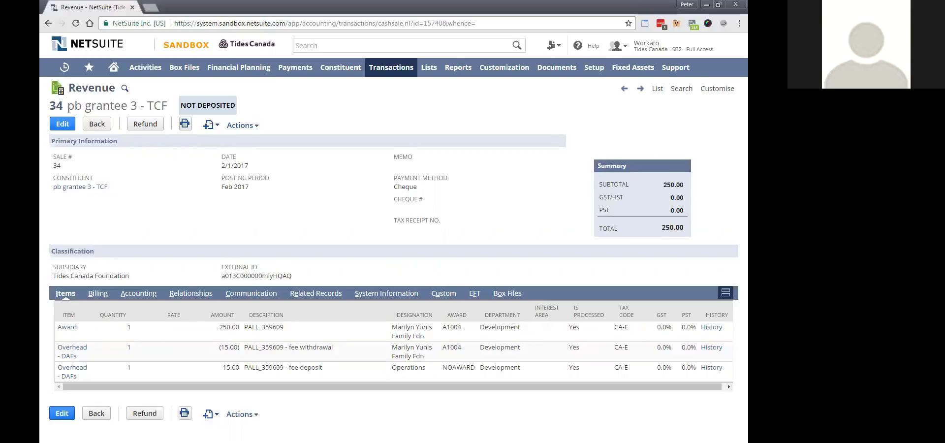
View the A1004 award record in NetSuite and examine its award number and legacy name
{"action": "key", "text": "alt+Tab"}
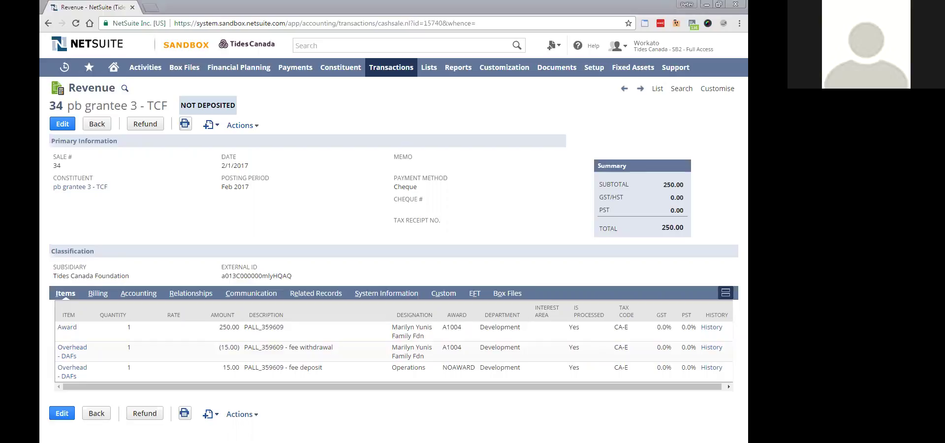
{"action": "left_click_drag", "start_coordinate": [275, 8], "coordinate": [283, 14]}
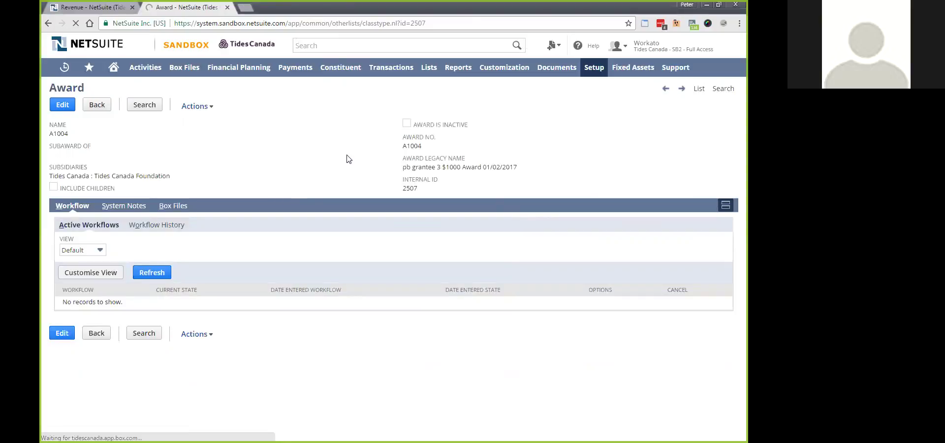
{"action": "left_click_drag", "start_coordinate": [428, 147], "coordinate": [404, 150]}
{"action": "left_click", "coordinate": [367, 154]}
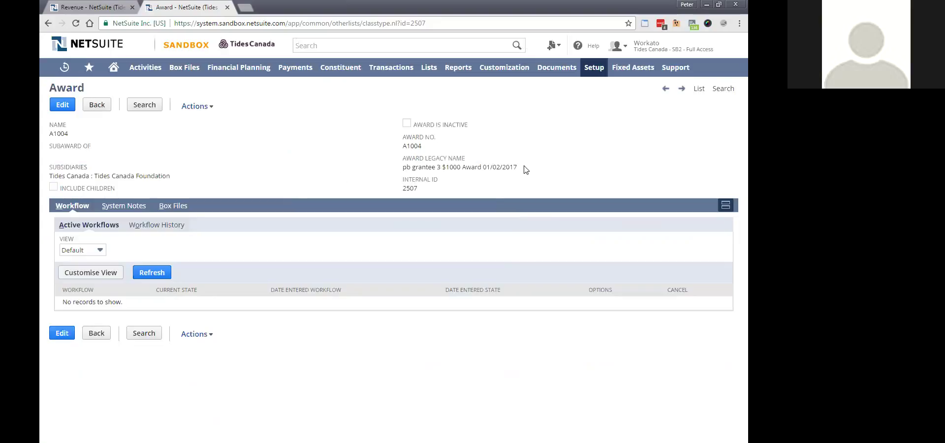
{"action": "left_click_drag", "start_coordinate": [522, 169], "coordinate": [383, 170]}
{"action": "left_click", "coordinate": [483, 171]}
Compare the award code on the revenue transaction's Award line with the award number on the A1004 award record
{"action": "left_click", "coordinate": [104, 8]}
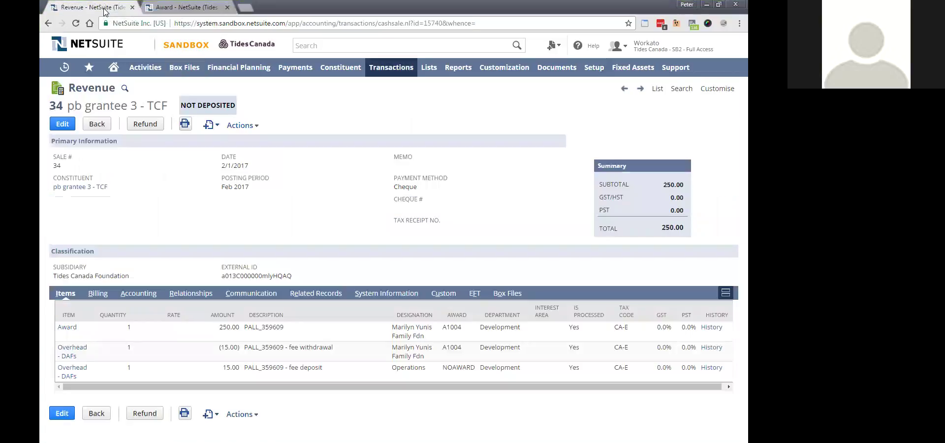
{"action": "left_click_drag", "start_coordinate": [461, 327], "coordinate": [443, 327]}
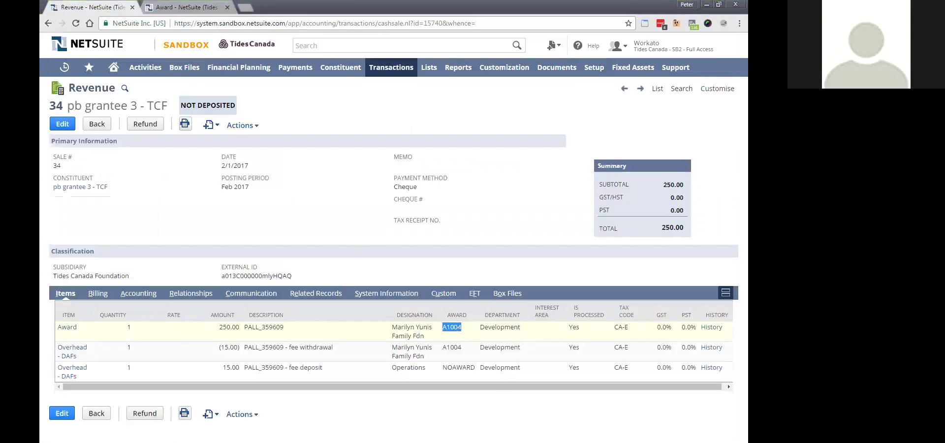
{"action": "left_click", "coordinate": [192, 7]}
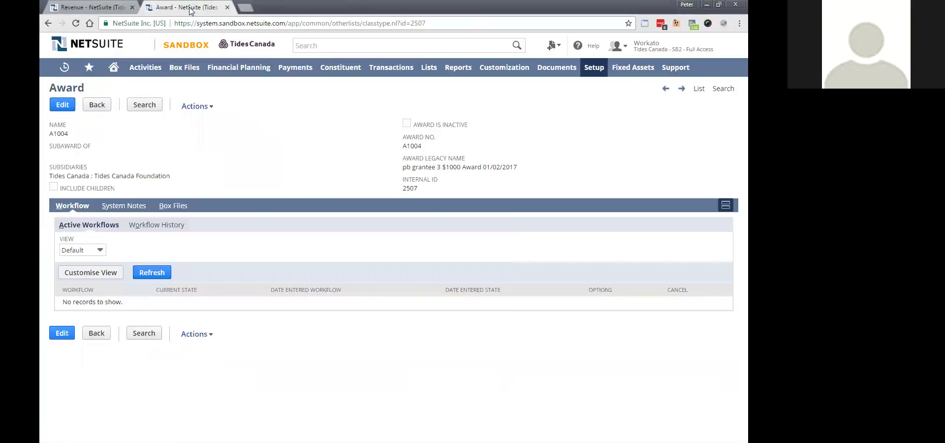
{"action": "left_click_drag", "start_coordinate": [422, 146], "coordinate": [411, 146]}
{"action": "left_click", "coordinate": [386, 146]}
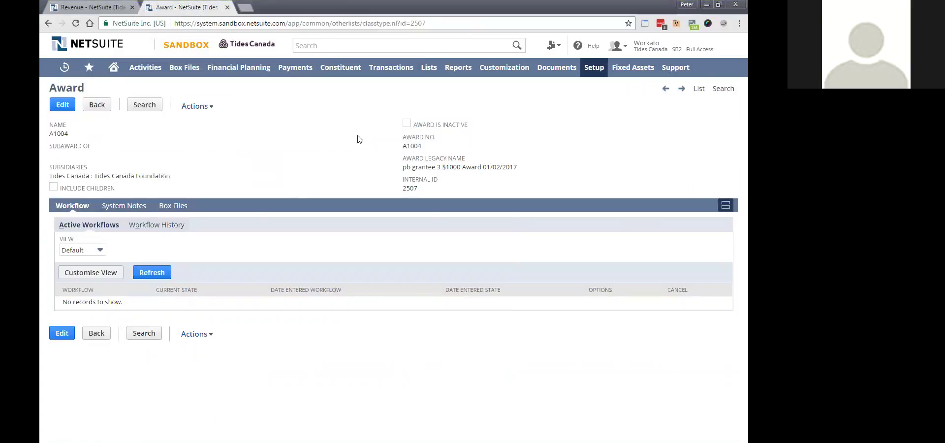
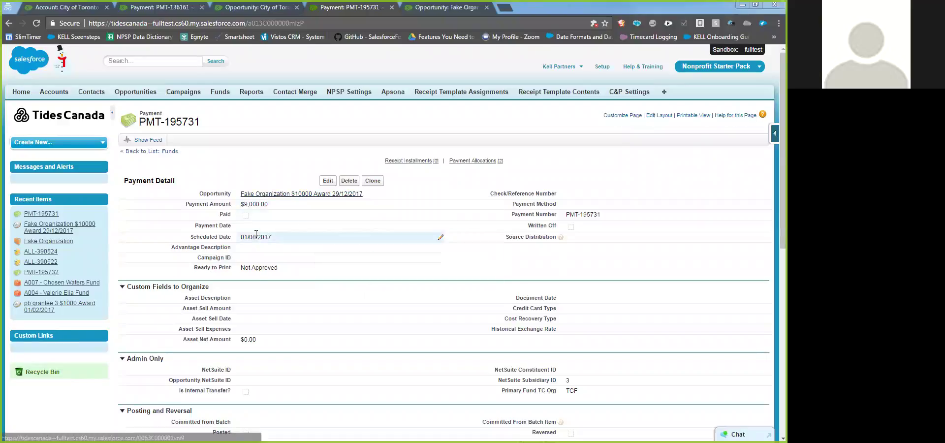
Switch to Salesforce, open the Fake Organization $10000 award from its payment, and inspect the award amount and foreign currency fields
{"action": "left_click", "coordinate": [280, 193]}
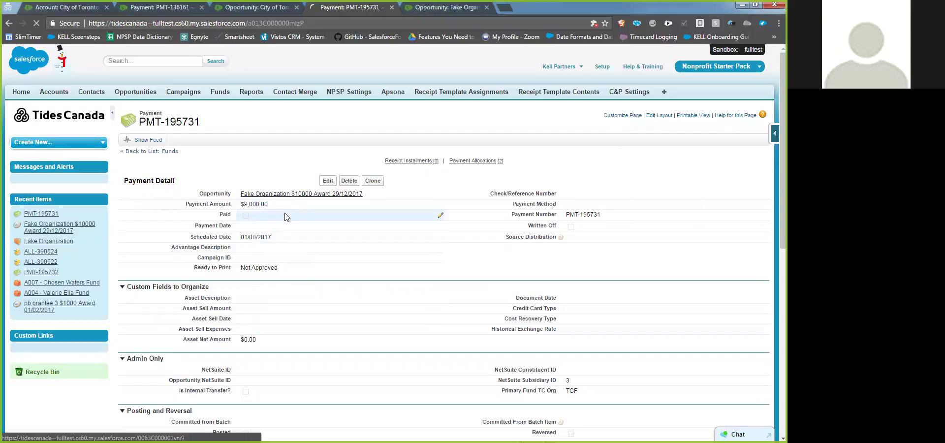
{"action": "scroll", "coordinate": [251, 264], "scroll_direction": "down", "scroll_amount": 1}
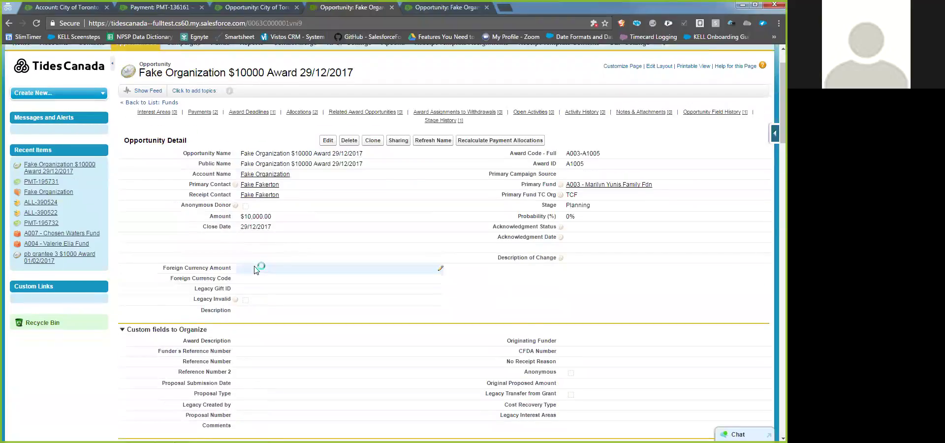
{"action": "double_click", "coordinate": [255, 269]}
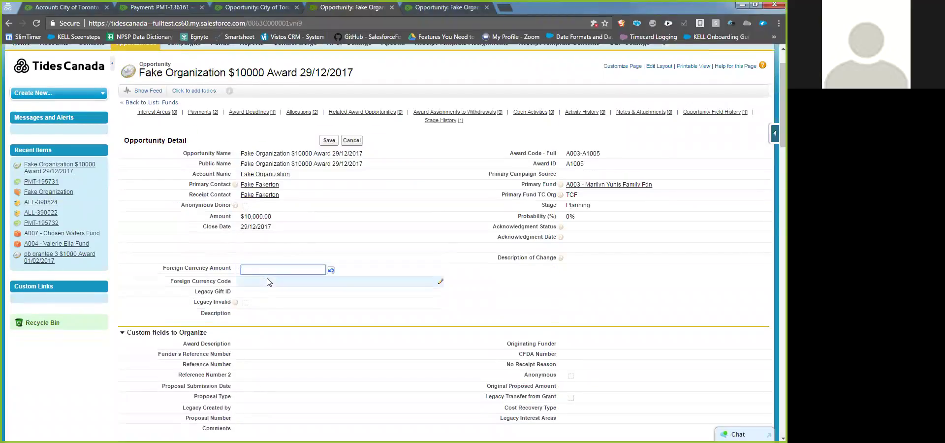
{"action": "double_click", "coordinate": [269, 282]}
{"action": "left_click", "coordinate": [269, 280]}
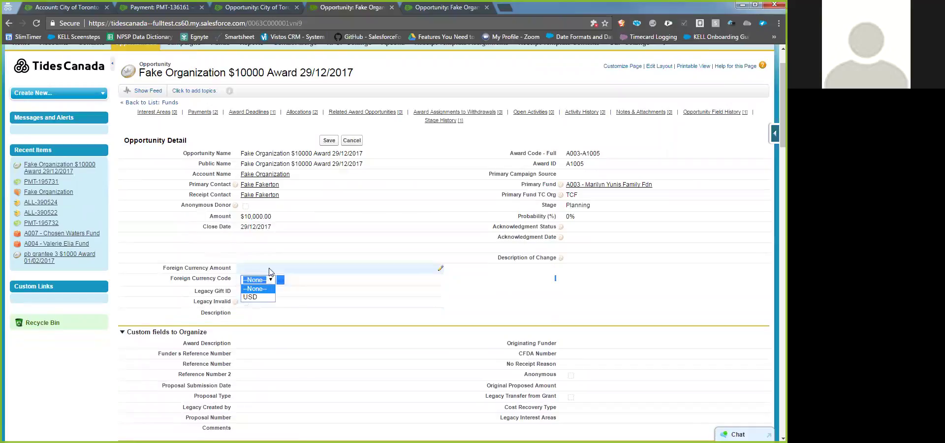
{"action": "left_click", "coordinate": [269, 270]}
{"action": "double_click", "coordinate": [270, 269]}
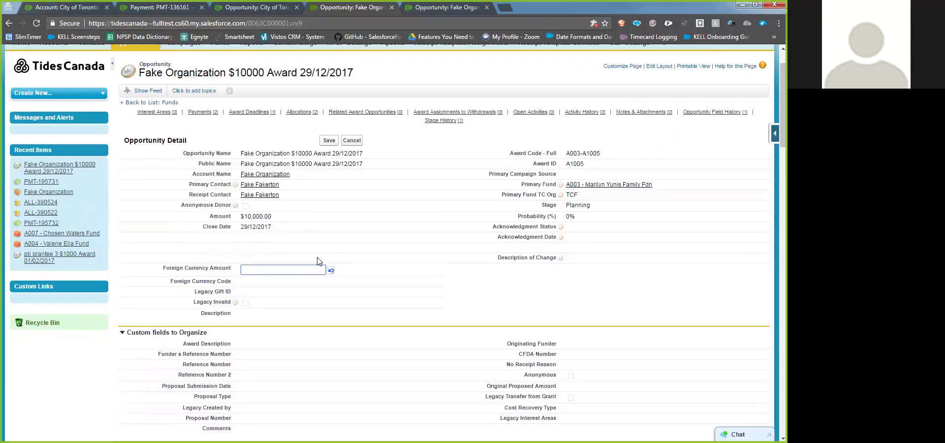
{"action": "left_click", "coordinate": [340, 260]}
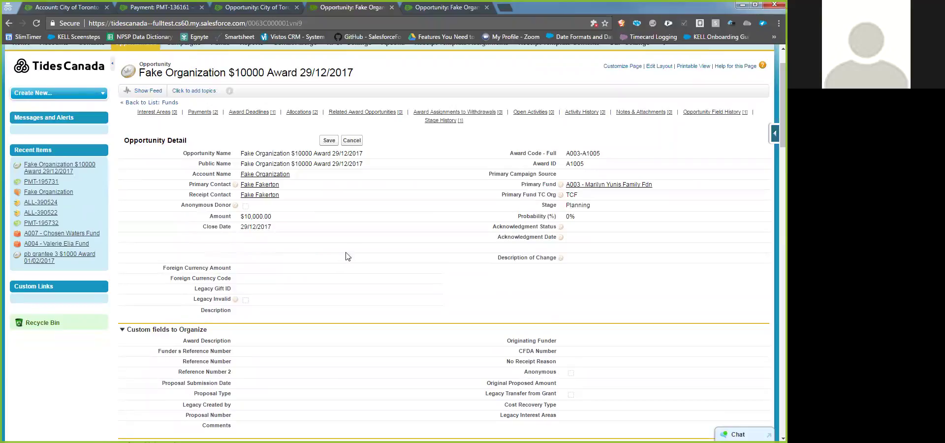
{"action": "double_click", "coordinate": [278, 221]}
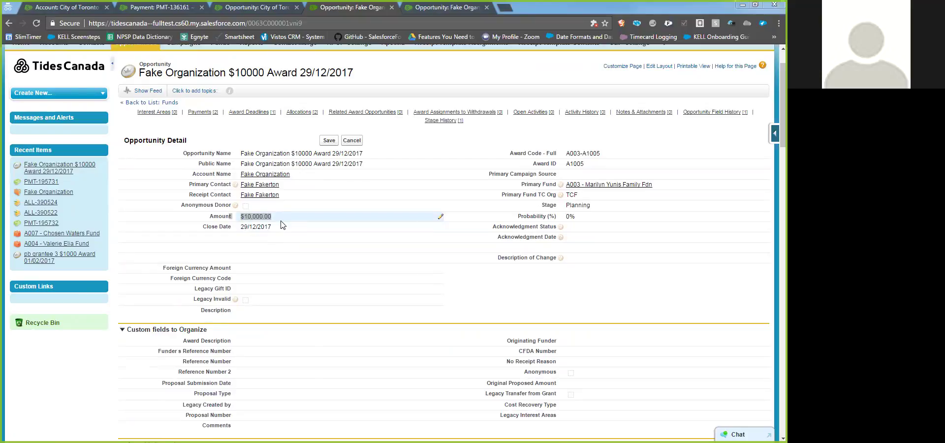
{"action": "left_click_drag", "start_coordinate": [278, 220], "coordinate": [238, 220]}
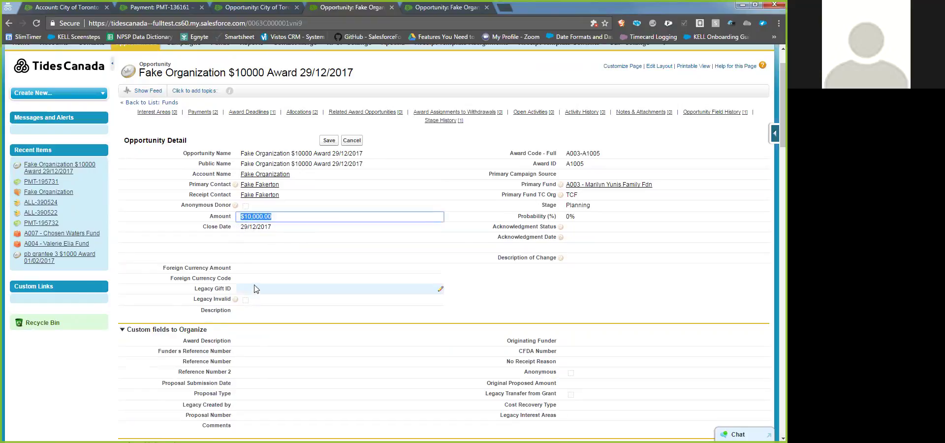
Set the award's foreign currency amount to 9000 and its foreign currency code to USD, and save the record
{"action": "double_click", "coordinate": [253, 270]}
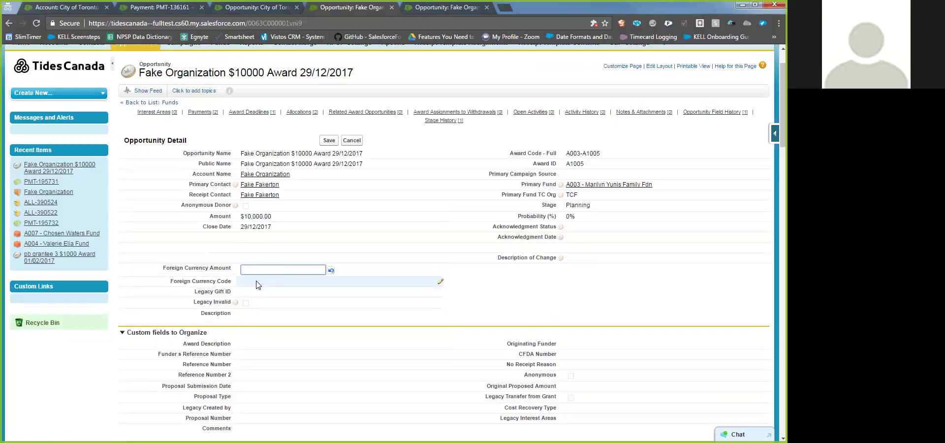
{"action": "type", "text": "90000"}
{"action": "double_click", "coordinate": [258, 281]}
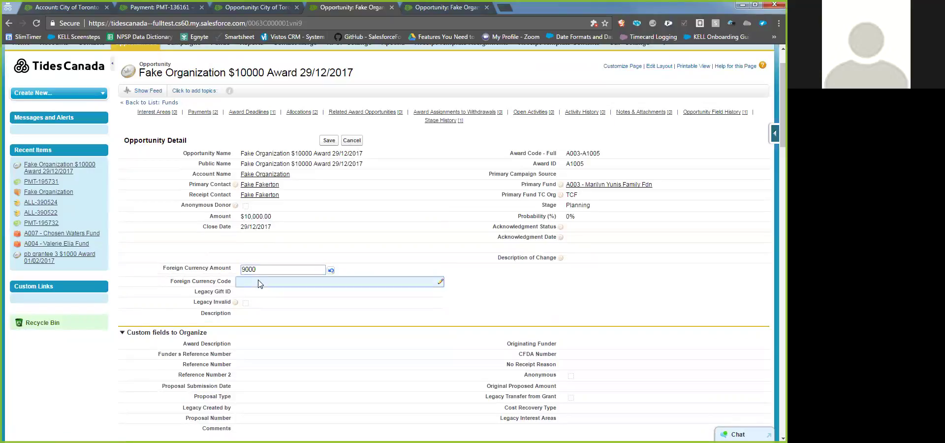
{"action": "left_click", "coordinate": [259, 280]}
{"action": "left_click", "coordinate": [273, 298]}
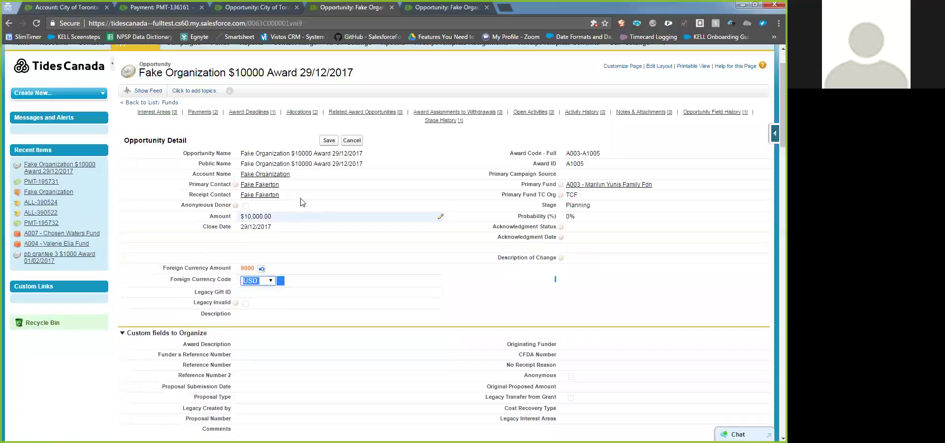
{"action": "left_click", "coordinate": [329, 141]}
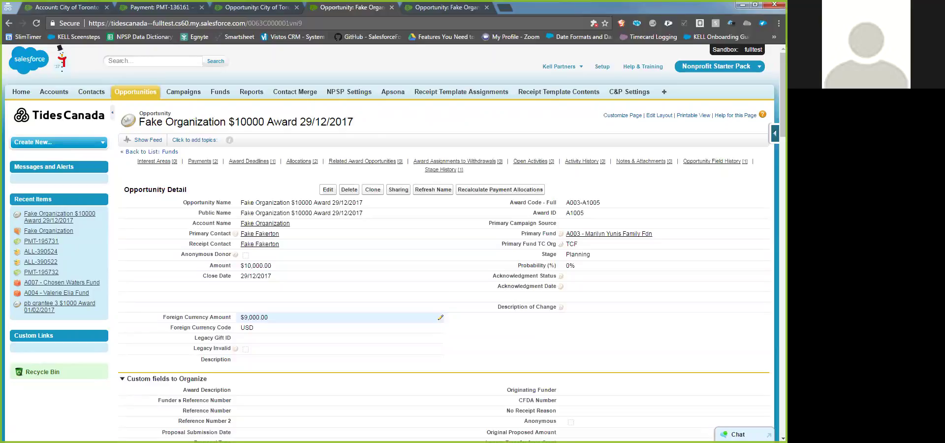
Change the award's stage to Closed Won and save the record
{"action": "mouse_move", "coordinate": [209, 163]}
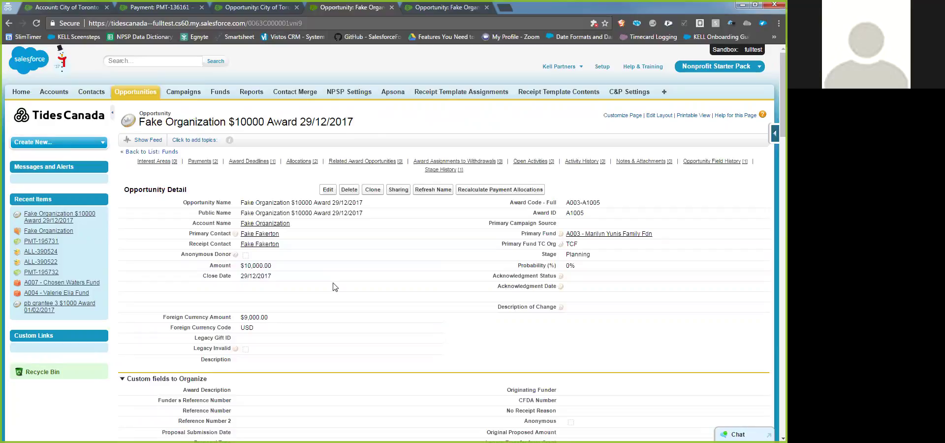
{"action": "scroll", "coordinate": [342, 285], "scroll_direction": "down", "scroll_amount": 4}
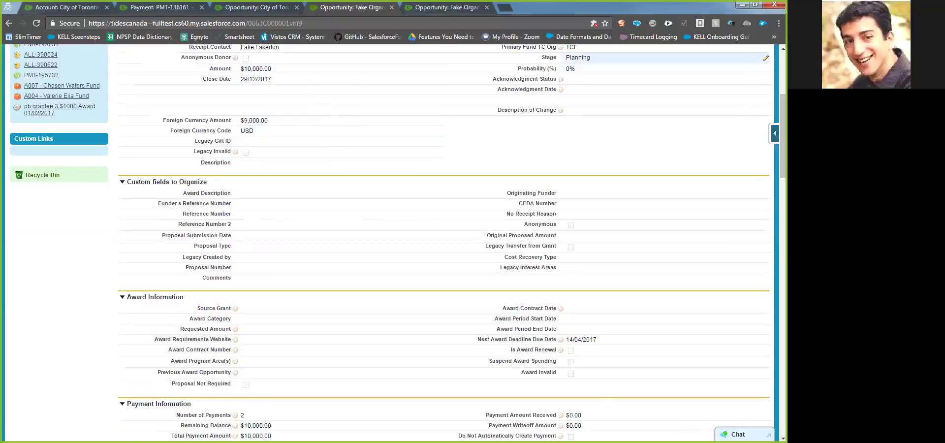
{"action": "double_click", "coordinate": [639, 58]}
{"action": "left_click", "coordinate": [440, 154]}
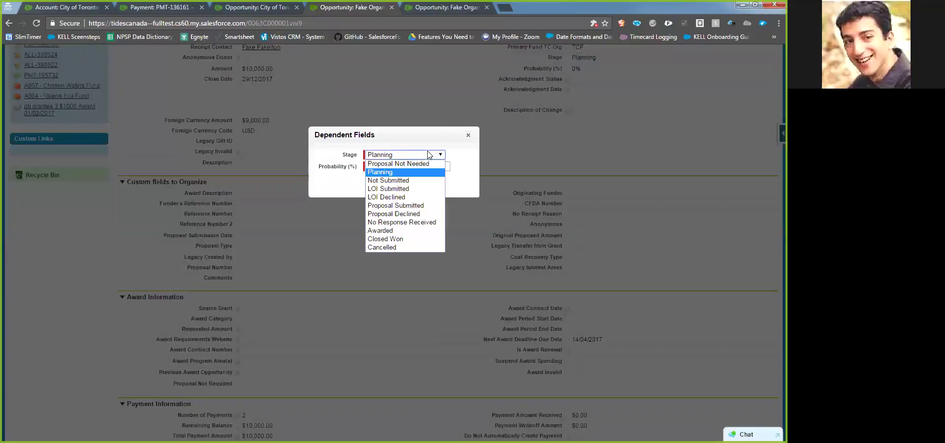
{"action": "left_click", "coordinate": [386, 238]}
{"action": "left_click", "coordinate": [383, 183]}
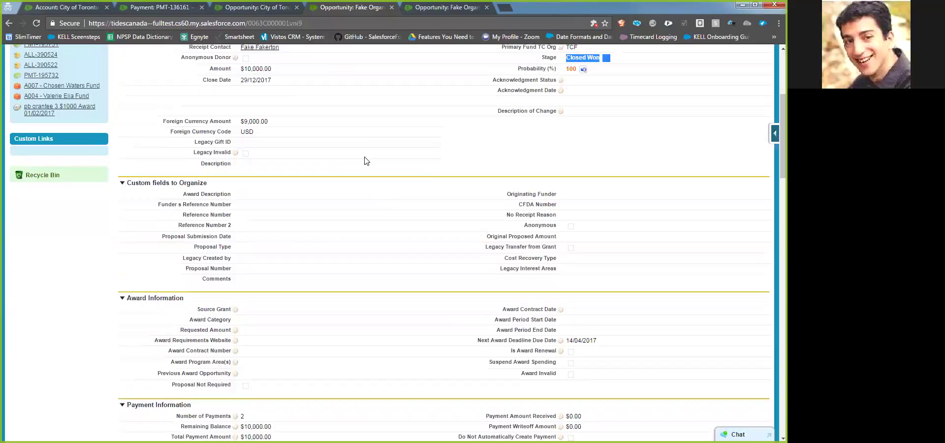
{"action": "scroll", "coordinate": [363, 150], "scroll_direction": "up", "scroll_amount": 1}
{"action": "left_click", "coordinate": [330, 140]}
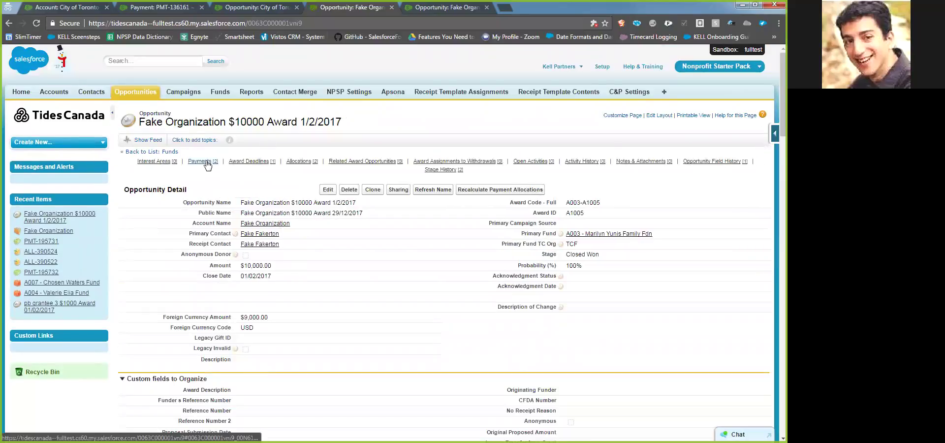
Edit the award's $9,000 payment, mark it as paid and save it
{"action": "mouse_move", "coordinate": [208, 164]}
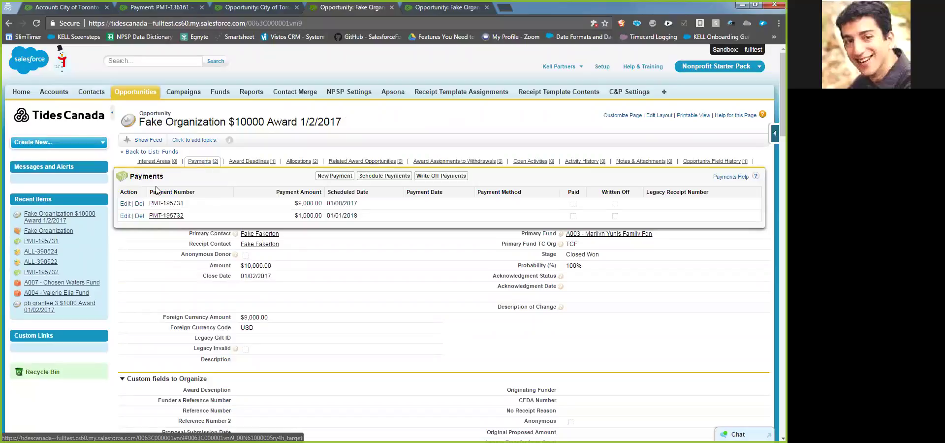
{"action": "left_click", "coordinate": [125, 204]}
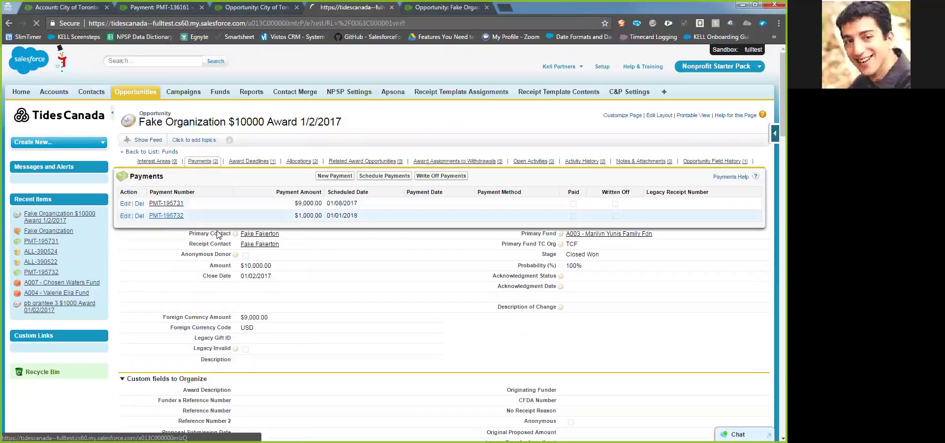
{"action": "left_click", "coordinate": [249, 206]}
{"action": "left_click", "coordinate": [330, 148]}
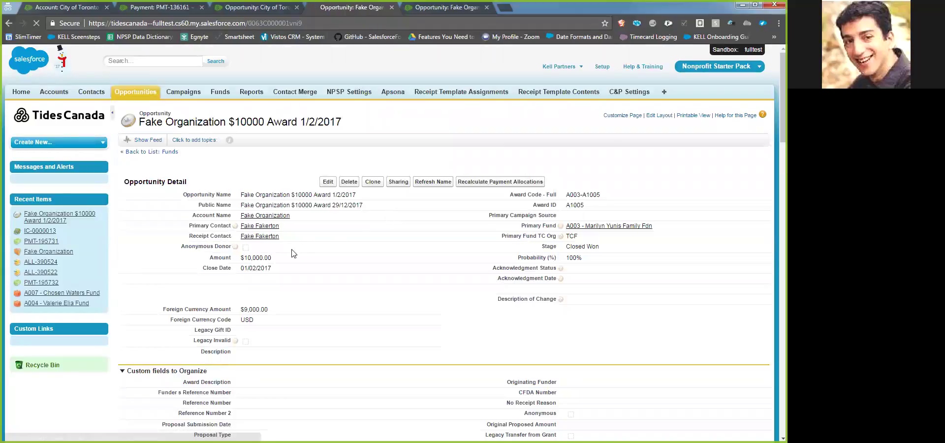
Set the award amount to 11000, supply "ldskjfsdlkjf" as the description of change, and save the record
{"action": "double_click", "coordinate": [273, 268]}
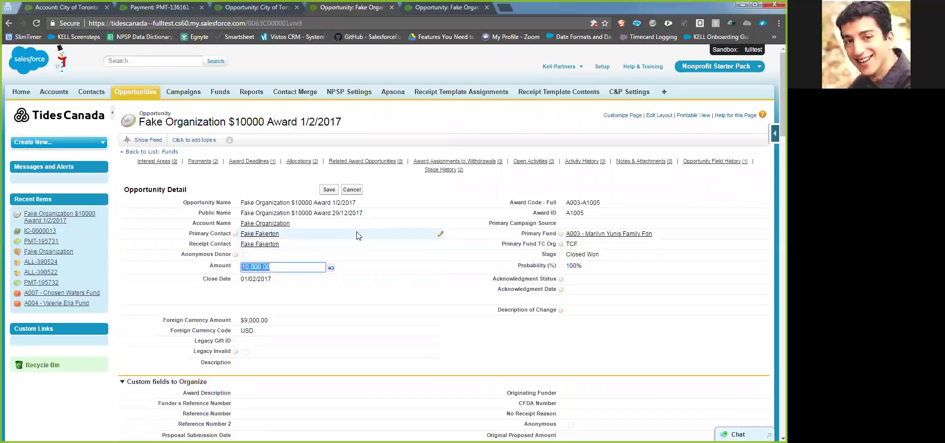
{"action": "type", "text": "11000"}
{"action": "left_click", "coordinate": [329, 190]}
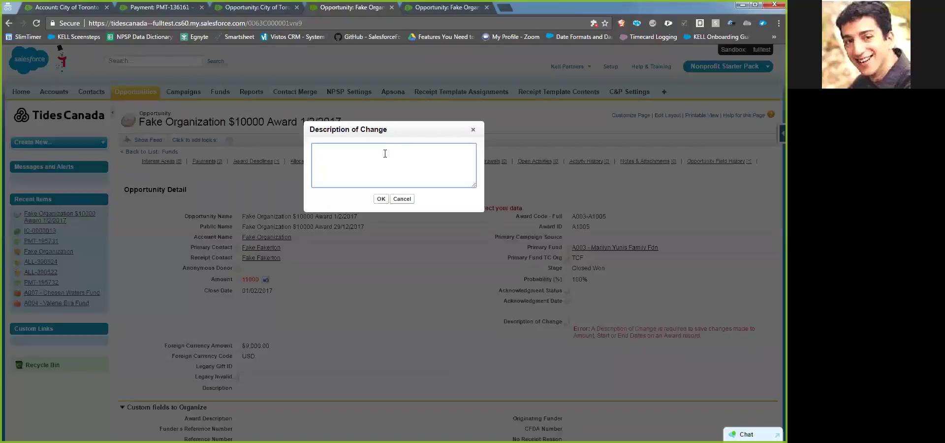
{"action": "type", "text": "ldskjfsdlkjf"}
{"action": "left_click", "coordinate": [381, 199]}
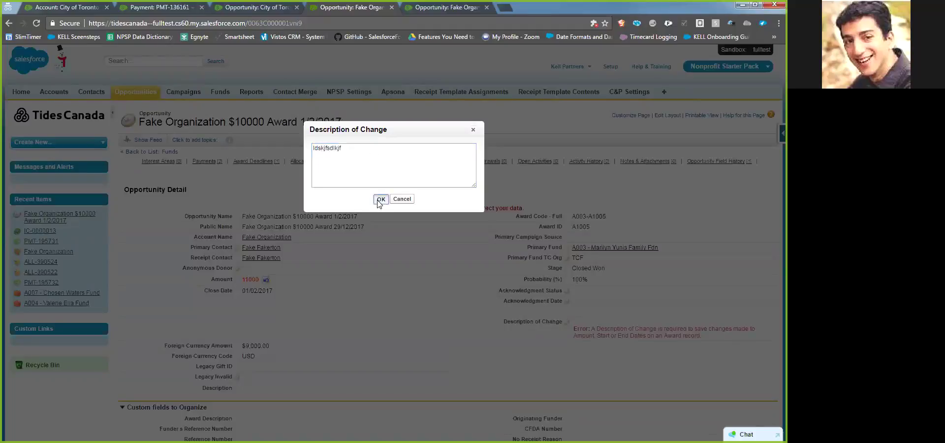
{"action": "left_click", "coordinate": [322, 191]}
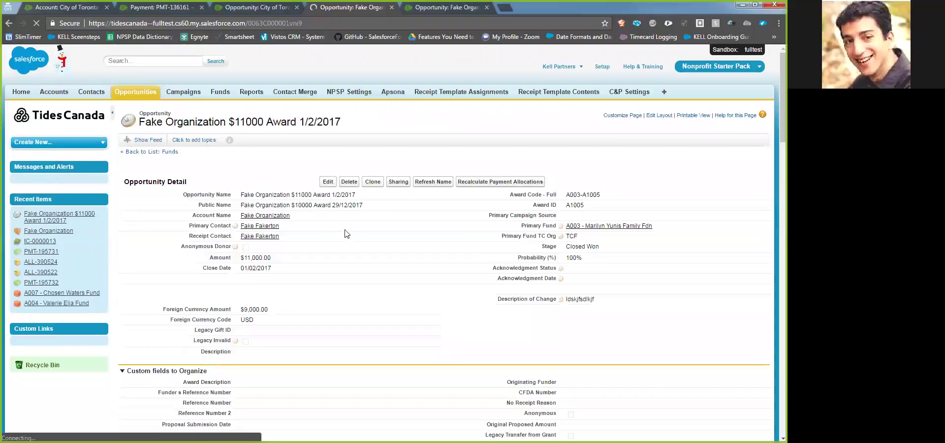
Check the payment count, remaining balance and total payment amount in the award's payment information
{"action": "mouse_move", "coordinate": [208, 163]}
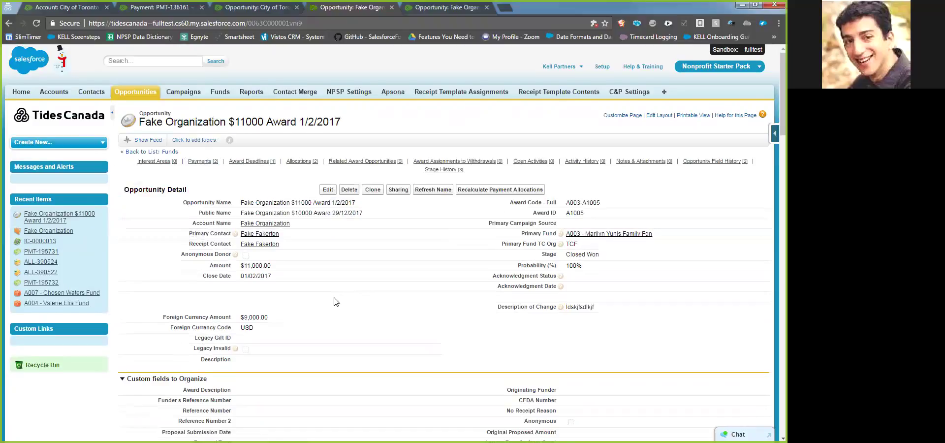
{"action": "scroll", "coordinate": [280, 224], "scroll_direction": "down", "scroll_amount": 6}
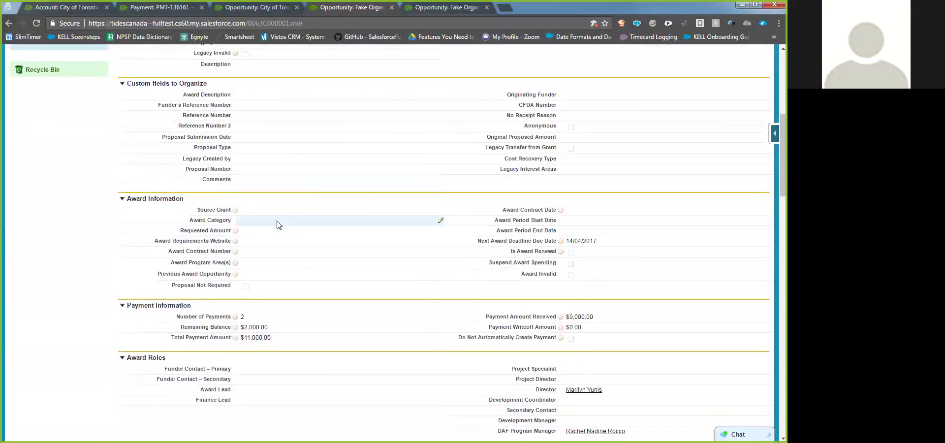
{"action": "scroll", "coordinate": [283, 227], "scroll_direction": "down", "scroll_amount": 1}
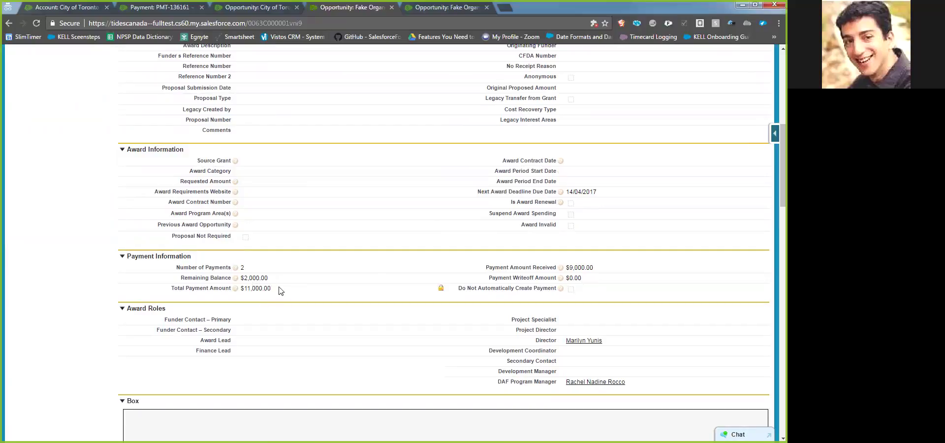
{"action": "scroll", "coordinate": [289, 281], "scroll_direction": "up", "scroll_amount": 1}
{"action": "scroll", "coordinate": [290, 278], "scroll_direction": "up", "scroll_amount": 3}
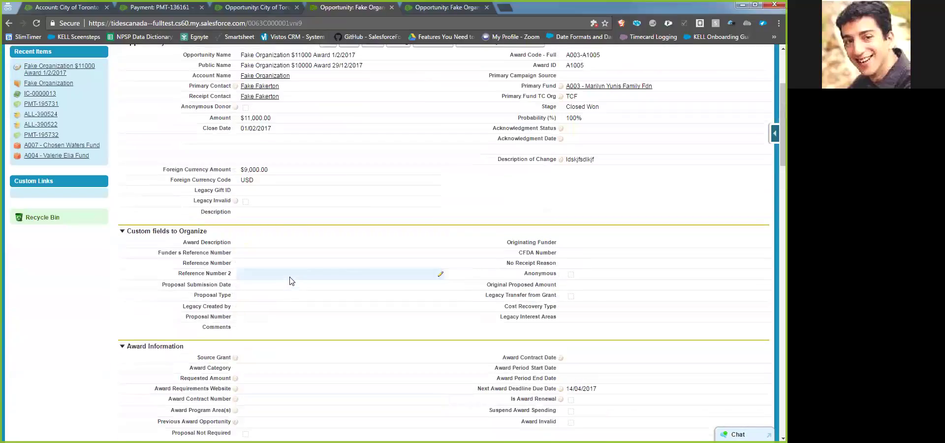
{"action": "scroll", "coordinate": [292, 276], "scroll_direction": "down", "scroll_amount": 3}
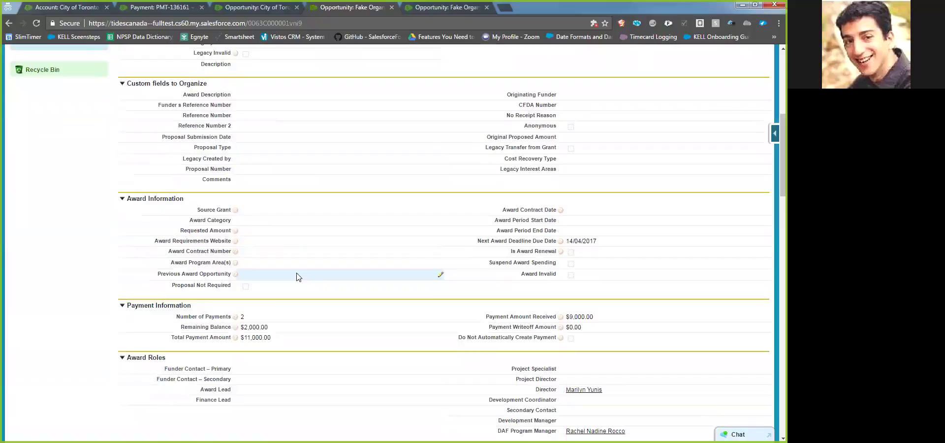
{"action": "scroll", "coordinate": [298, 274], "scroll_direction": "up", "scroll_amount": 1}
{"action": "scroll", "coordinate": [303, 266], "scroll_direction": "down", "scroll_amount": 2}
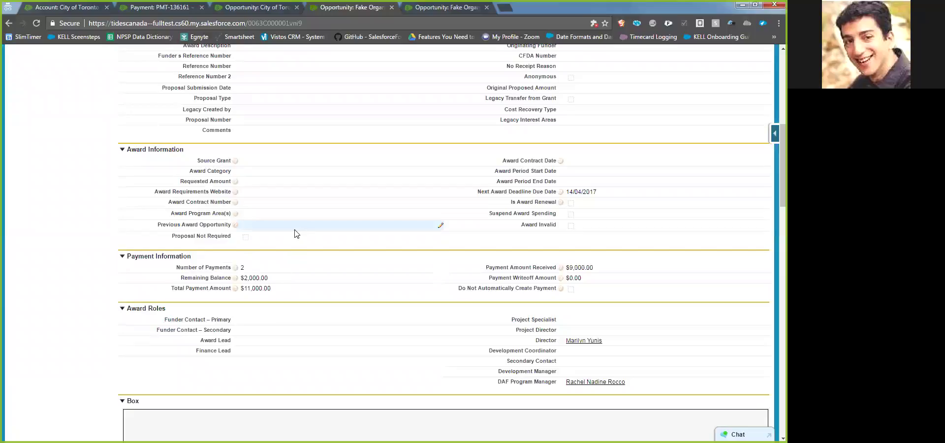
{"action": "scroll", "coordinate": [320, 222], "scroll_direction": "up", "scroll_amount": 4}
{"action": "scroll", "coordinate": [289, 211], "scroll_direction": "up", "scroll_amount": 2}
Open the award's unpaid payment scheduled for 01/01/2018, set its payment amount to 2000 and save it
{"action": "mouse_move", "coordinate": [209, 119]}
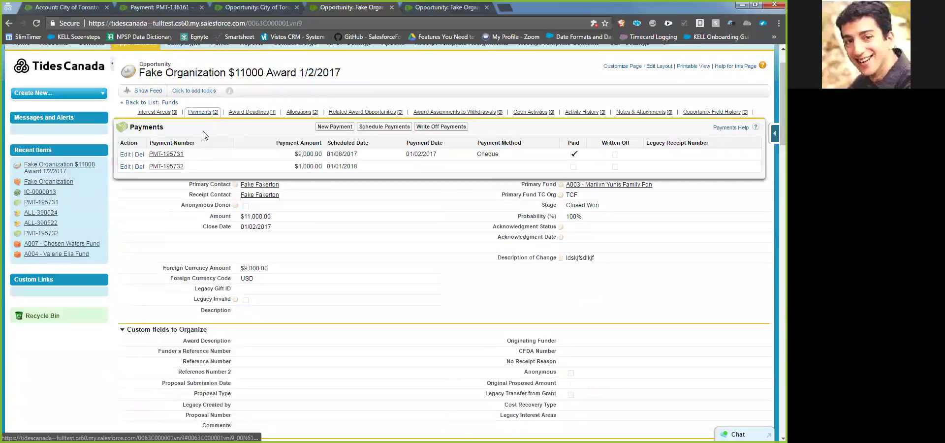
{"action": "left_click", "coordinate": [180, 155]}
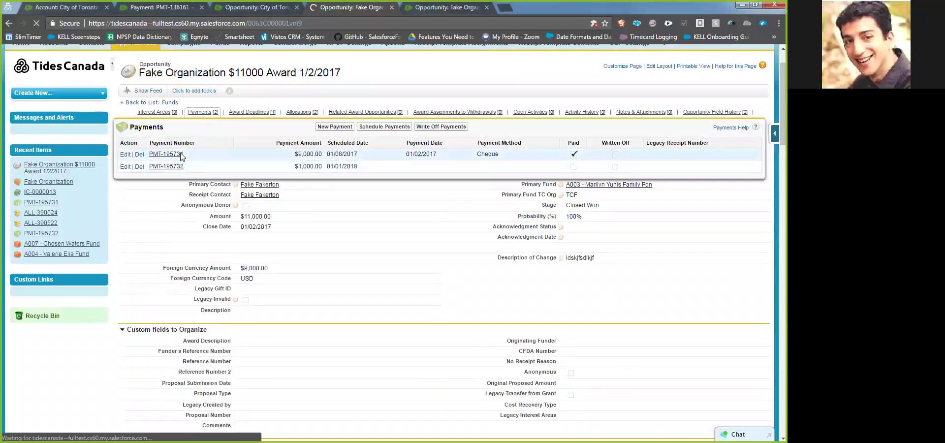
{"action": "scroll", "coordinate": [222, 235], "scroll_direction": "down", "scroll_amount": 4}
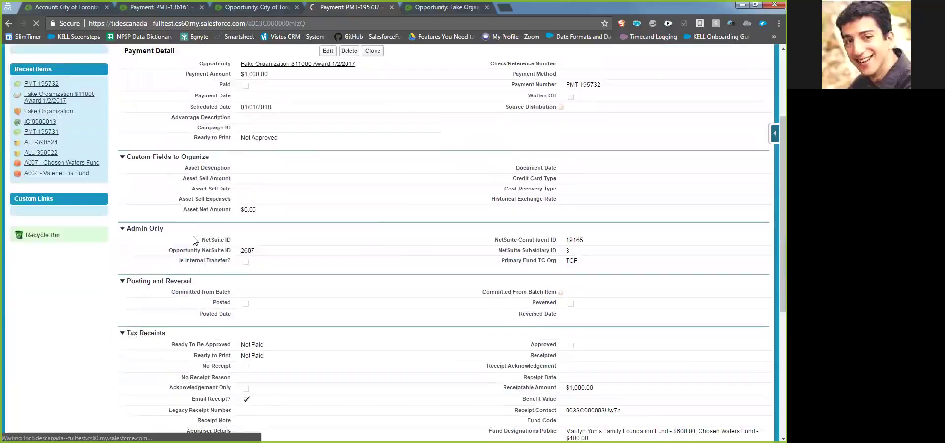
{"action": "scroll", "coordinate": [254, 238], "scroll_direction": "down", "scroll_amount": 4}
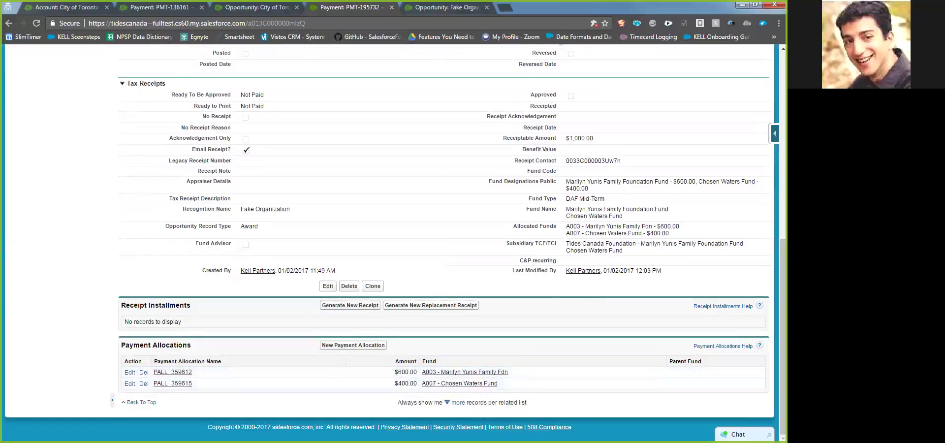
{"action": "scroll", "coordinate": [265, 207], "scroll_direction": "up", "scroll_amount": 10}
{"action": "double_click", "coordinate": [264, 206]}
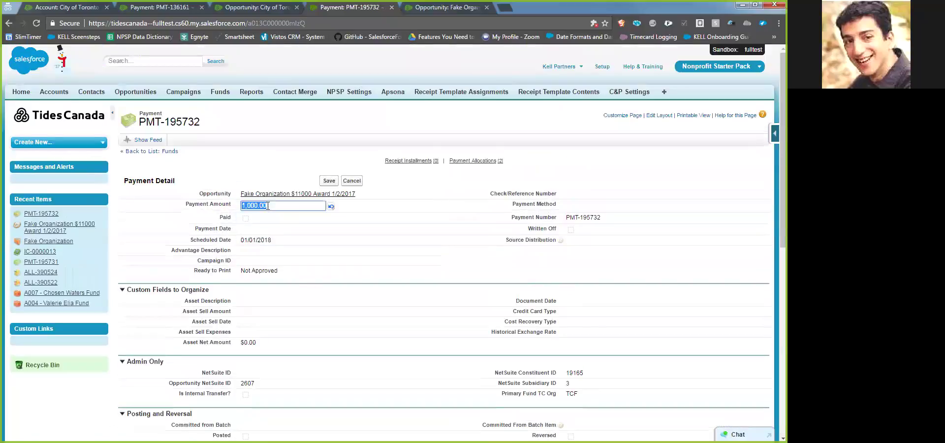
{"action": "type", "text": "2000"}
{"action": "left_click", "coordinate": [329, 183]}
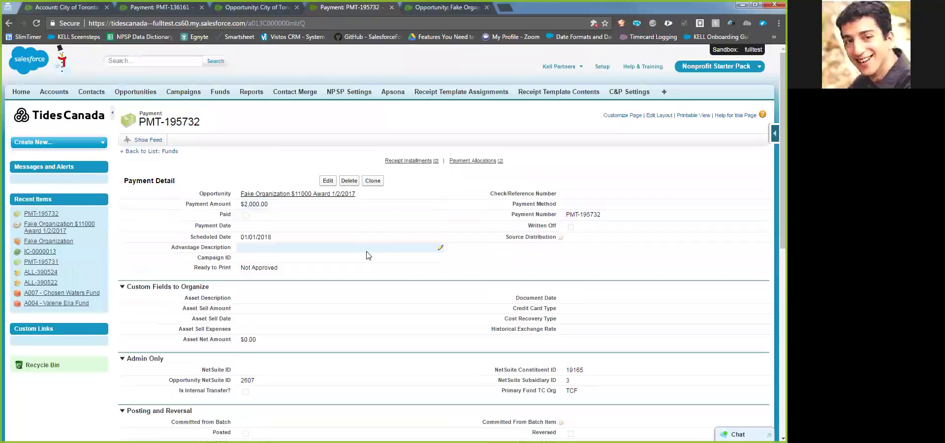
Review the unpaid payment's details, tax receipt fields and how its amount is allocated between the two funds
{"action": "scroll", "coordinate": [366, 255], "scroll_direction": "down", "scroll_amount": 1}
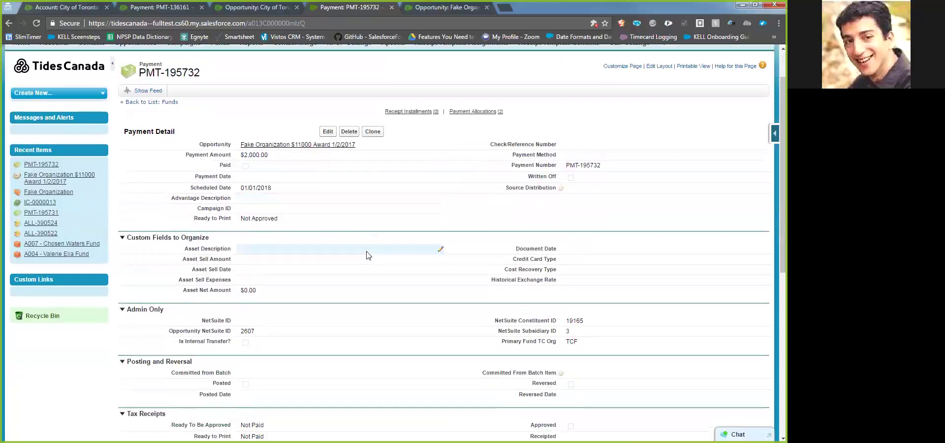
{"action": "scroll", "coordinate": [364, 255], "scroll_direction": "down", "scroll_amount": 7}
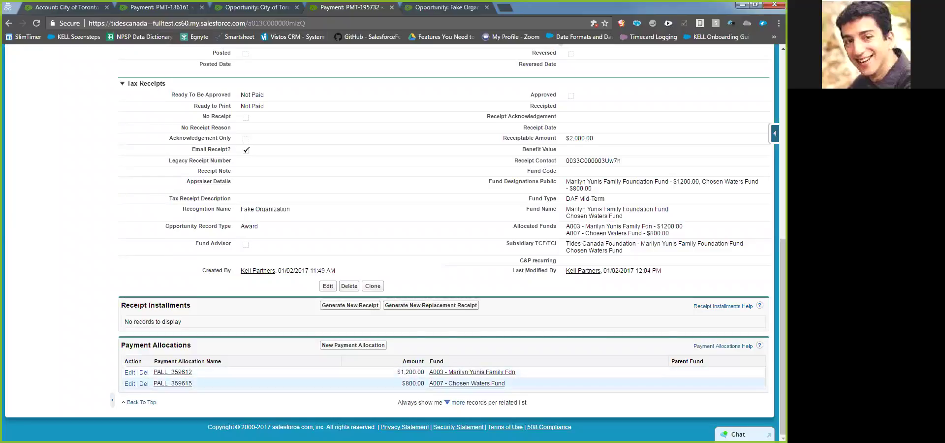
{"action": "scroll", "coordinate": [356, 284], "scroll_direction": "up", "scroll_amount": 8}
{"action": "scroll", "coordinate": [359, 296], "scroll_direction": "down", "scroll_amount": 10}
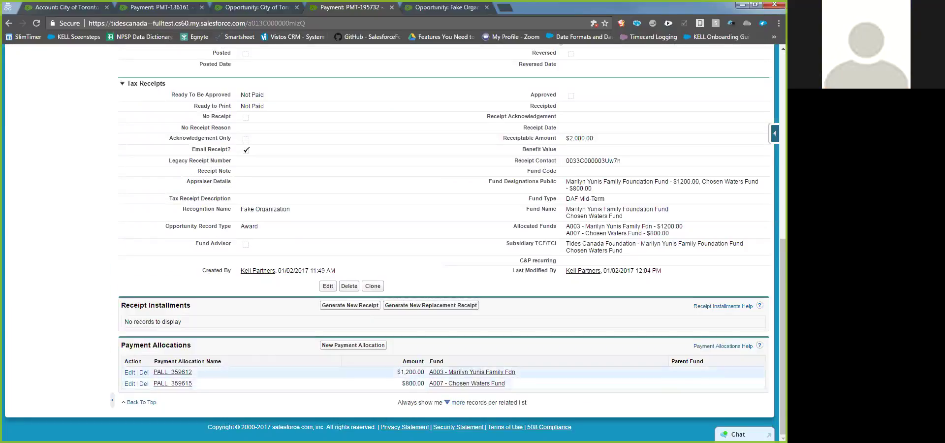
{"action": "left_click_drag", "start_coordinate": [397, 372], "coordinate": [429, 362]}
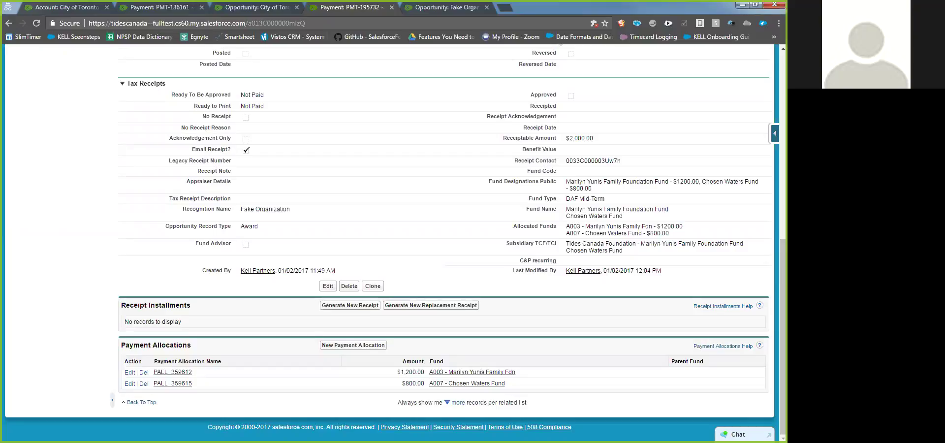
{"action": "scroll", "coordinate": [344, 328], "scroll_direction": "up", "scroll_amount": 8}
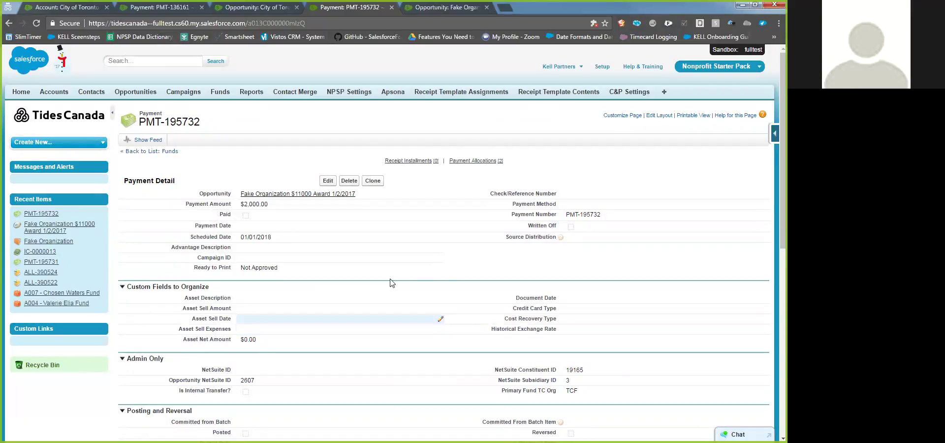
{"action": "scroll", "coordinate": [354, 264], "scroll_direction": "down", "scroll_amount": 8}
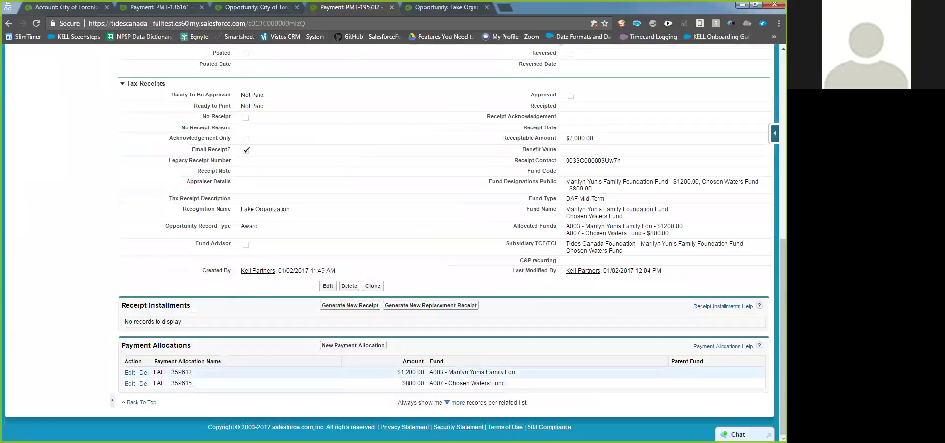
{"action": "scroll", "coordinate": [440, 367], "scroll_direction": "up", "scroll_amount": 4}
{"action": "scroll", "coordinate": [440, 368], "scroll_direction": "up", "scroll_amount": 4}
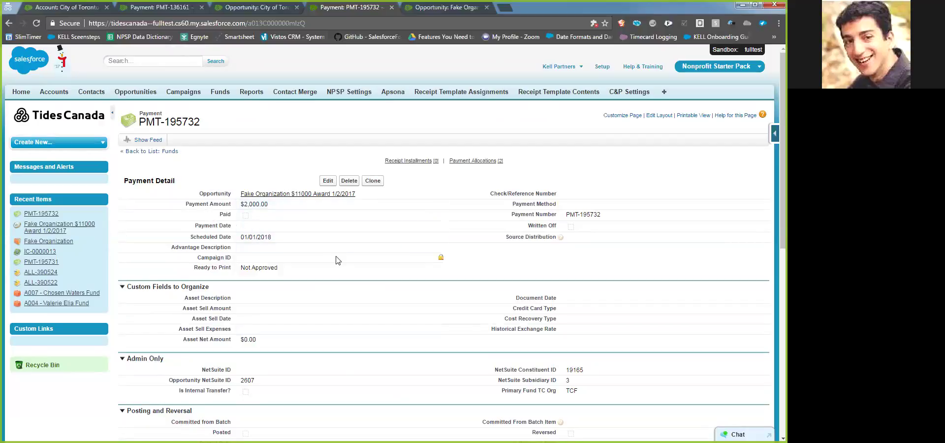
{"action": "scroll", "coordinate": [336, 261], "scroll_direction": "down", "scroll_amount": 5}
{"action": "scroll", "coordinate": [336, 263], "scroll_direction": "down", "scroll_amount": 3}
{"action": "scroll", "coordinate": [340, 279], "scroll_direction": "up", "scroll_amount": 8}
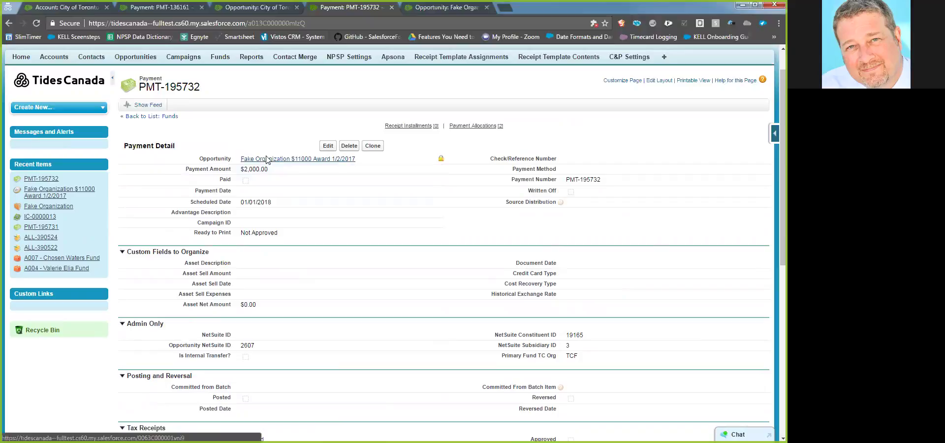
Return to the award and review its description of change help text, field history and payment information
{"action": "left_click", "coordinate": [311, 161]}
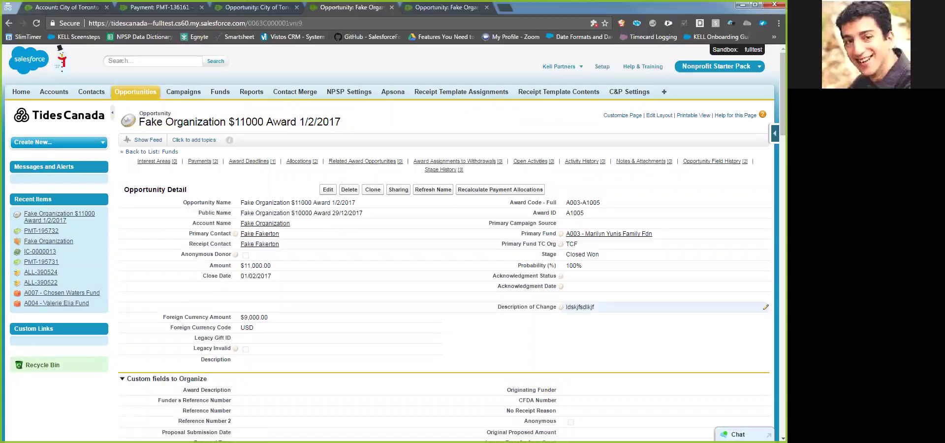
{"action": "mouse_move", "coordinate": [563, 312]}
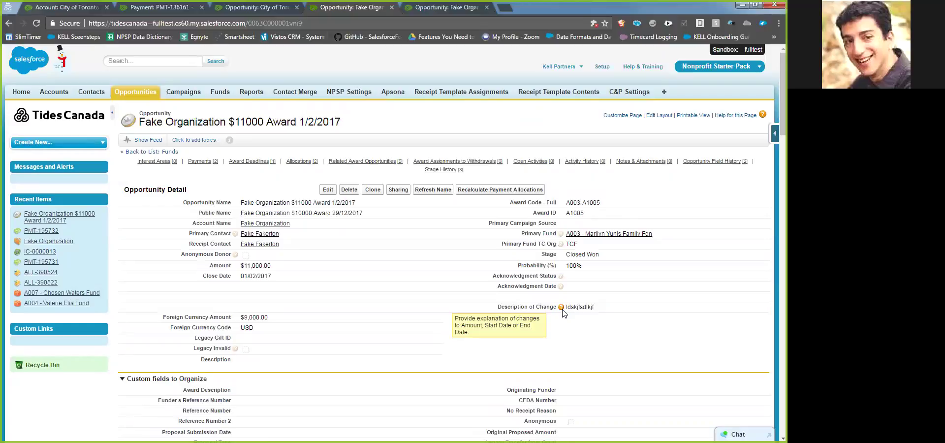
{"action": "mouse_move", "coordinate": [714, 161]}
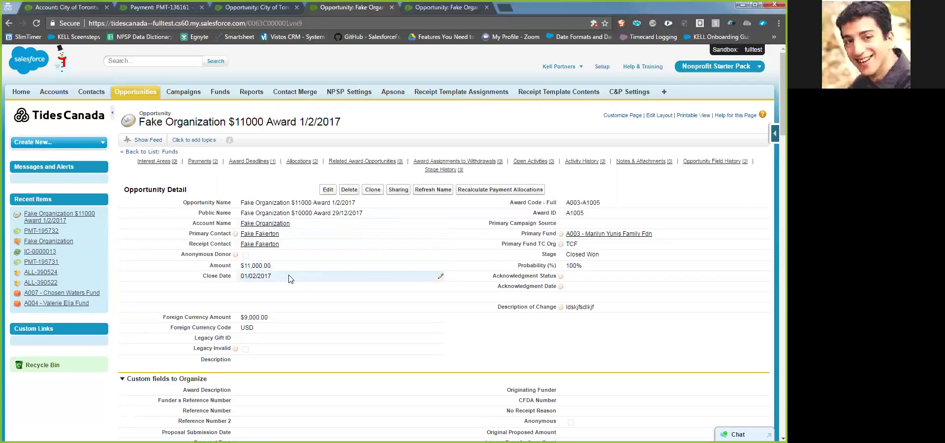
{"action": "scroll", "coordinate": [505, 289], "scroll_direction": "down", "scroll_amount": 5}
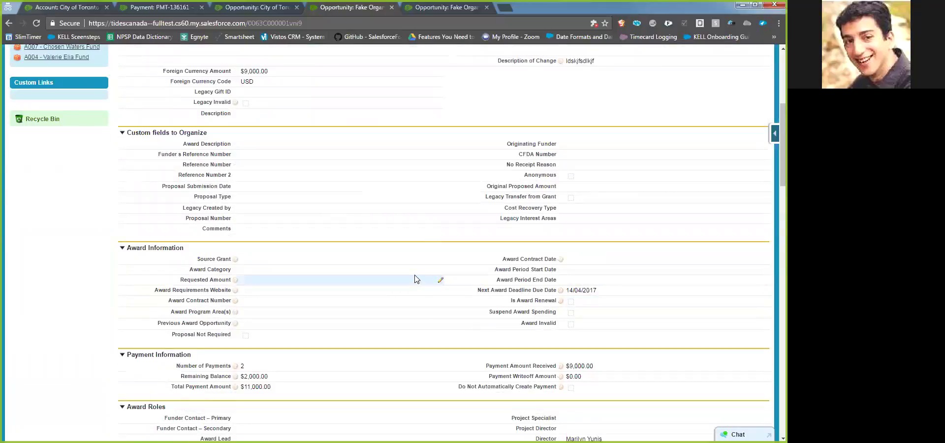
{"action": "scroll", "coordinate": [413, 275], "scroll_direction": "up", "scroll_amount": 4}
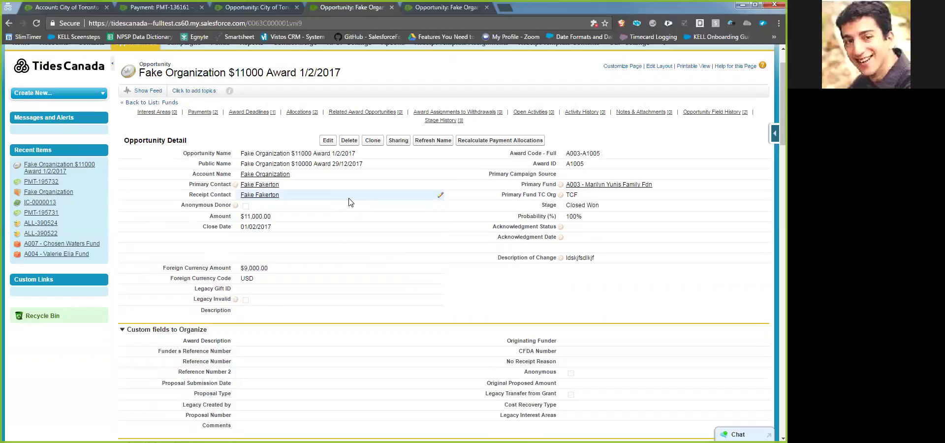
Open the award's paid $9,000 payment and examine its NetSuite ID and its posting and reversal fields
{"action": "mouse_move", "coordinate": [211, 120]}
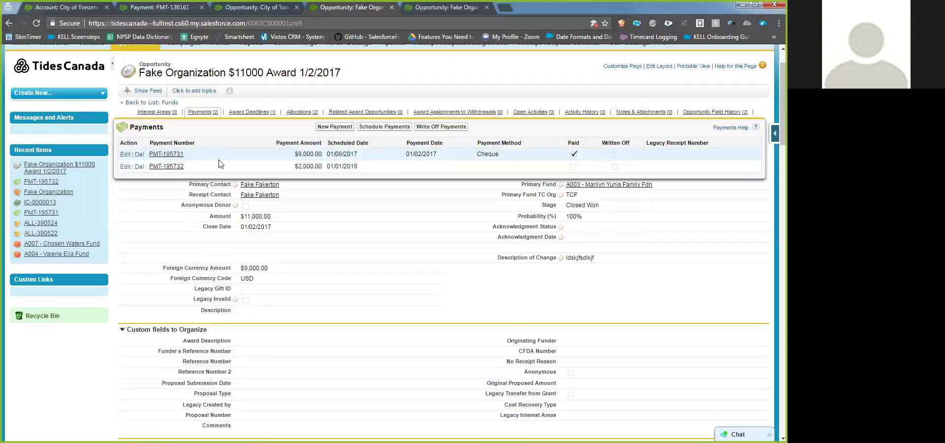
{"action": "left_click", "coordinate": [166, 154]}
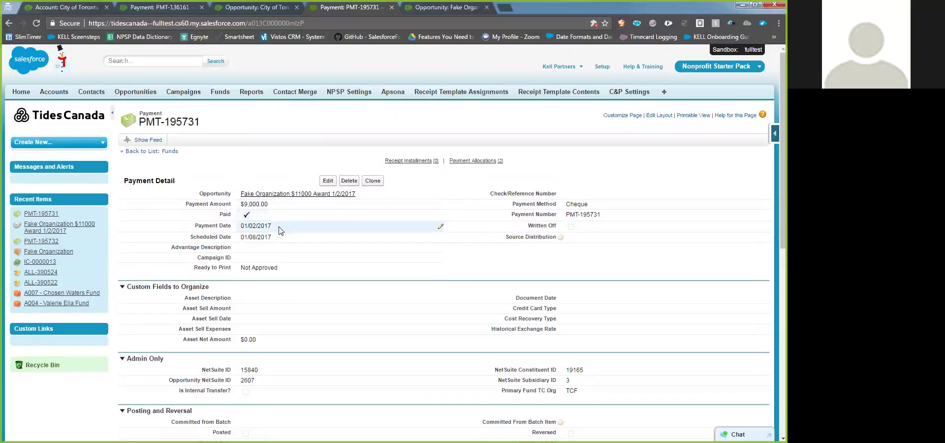
{"action": "scroll", "coordinate": [286, 236], "scroll_direction": "down", "scroll_amount": 1}
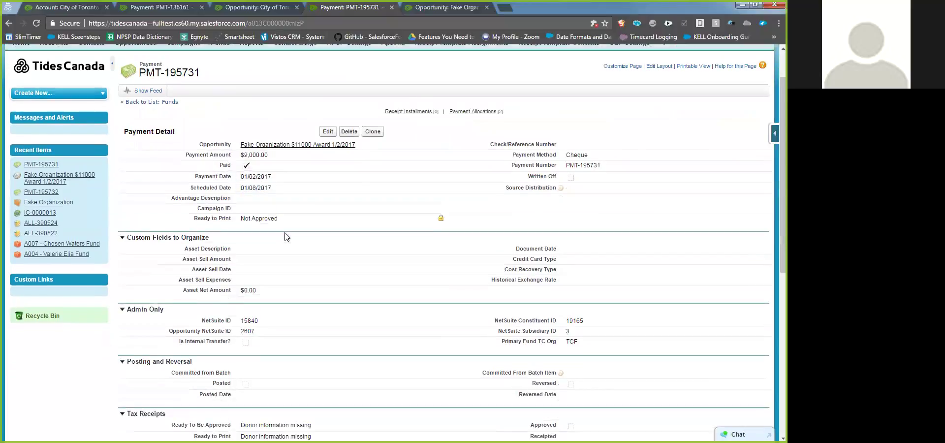
{"action": "scroll", "coordinate": [286, 237], "scroll_direction": "down", "scroll_amount": 1}
{"action": "scroll", "coordinate": [664, 340], "scroll_direction": "down", "scroll_amount": 1}
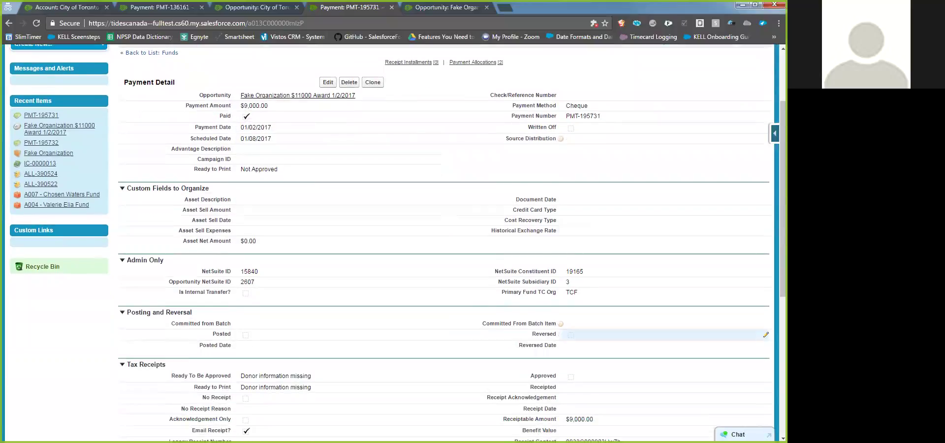
{"action": "double_click", "coordinate": [566, 345]}
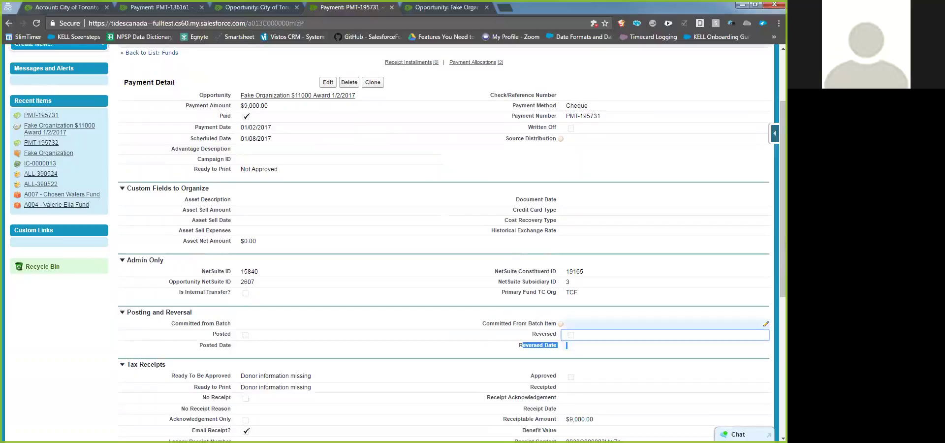
{"action": "left_click", "coordinate": [566, 345]}
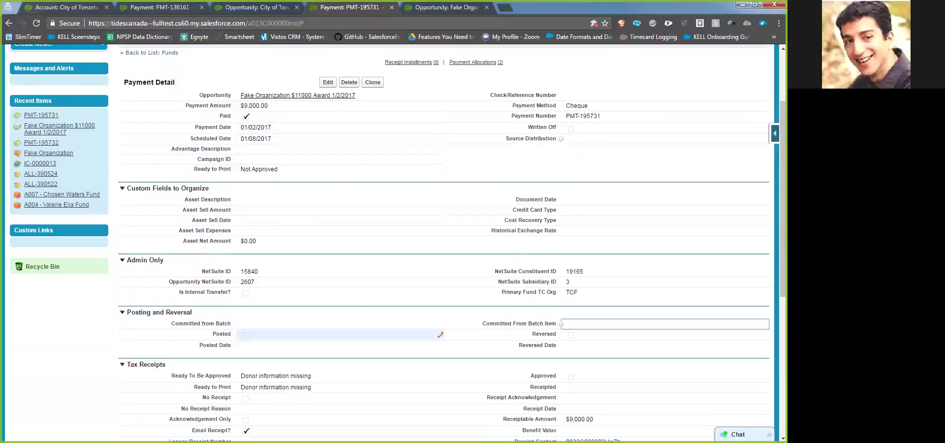
Go back from the payment to the Fake Organization award and preview its list of payments
{"action": "scroll", "coordinate": [467, 278], "scroll_direction": "up", "scroll_amount": 1}
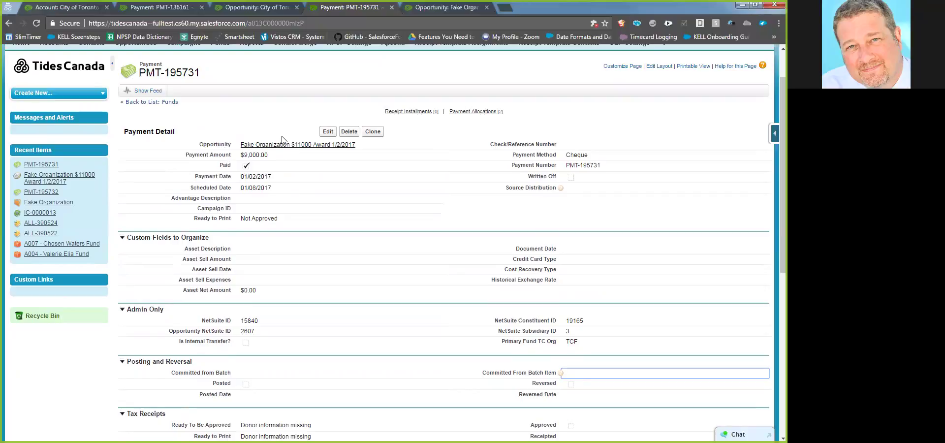
{"action": "mouse_move", "coordinate": [284, 148]}
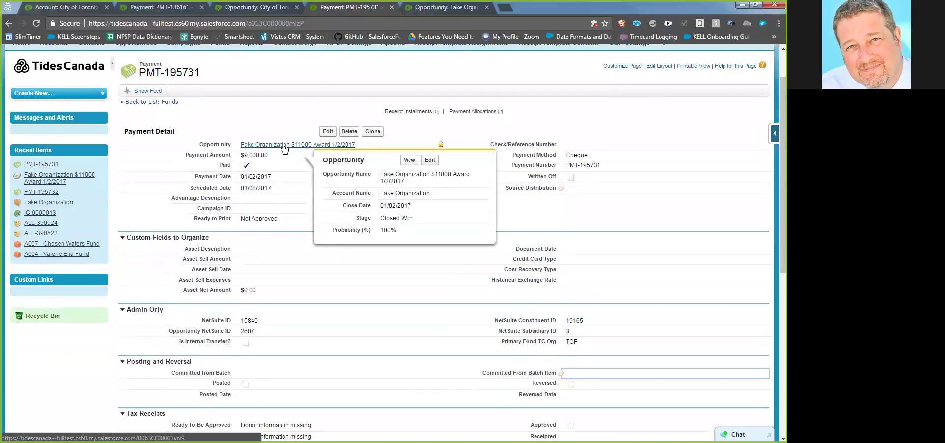
{"action": "left_click", "coordinate": [284, 144]}
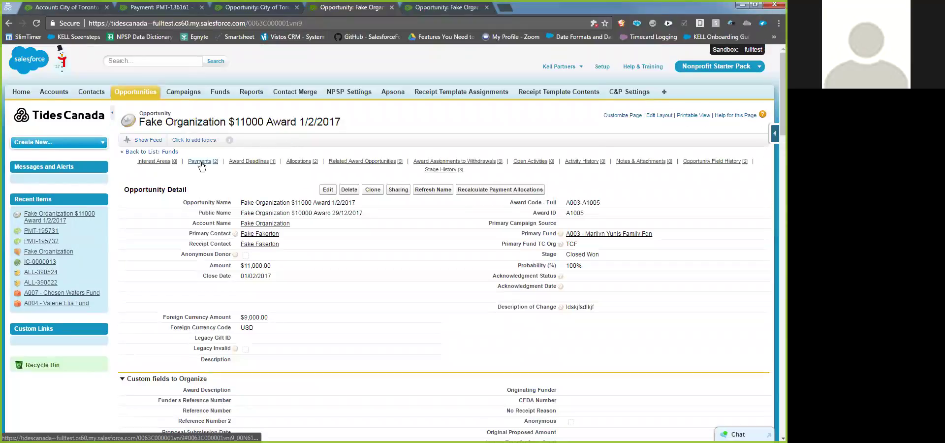
{"action": "mouse_move", "coordinate": [200, 162]}
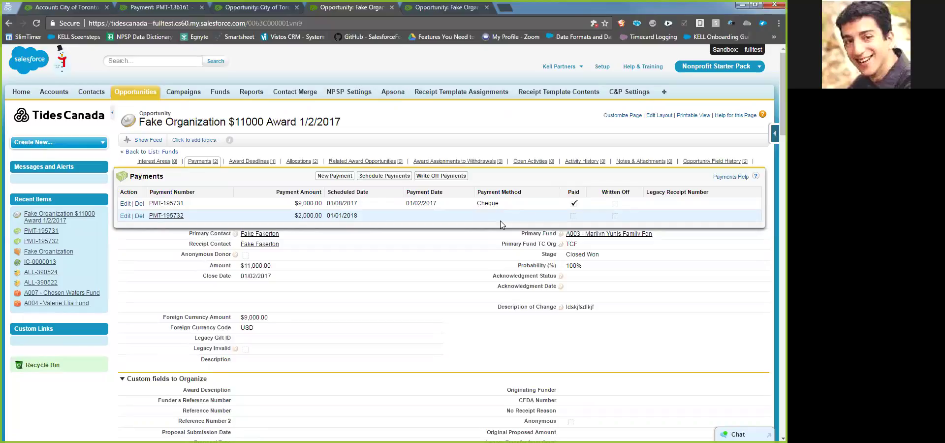
Open the award's unpaid $2,000 payment, mark it as Written Off and save the change
{"action": "left_click", "coordinate": [179, 217]}
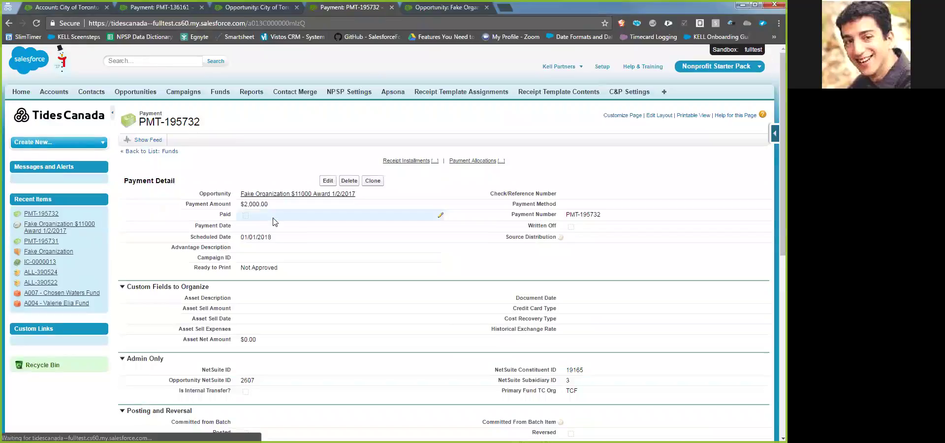
{"action": "double_click", "coordinate": [571, 228]}
{"action": "left_click", "coordinate": [571, 229]}
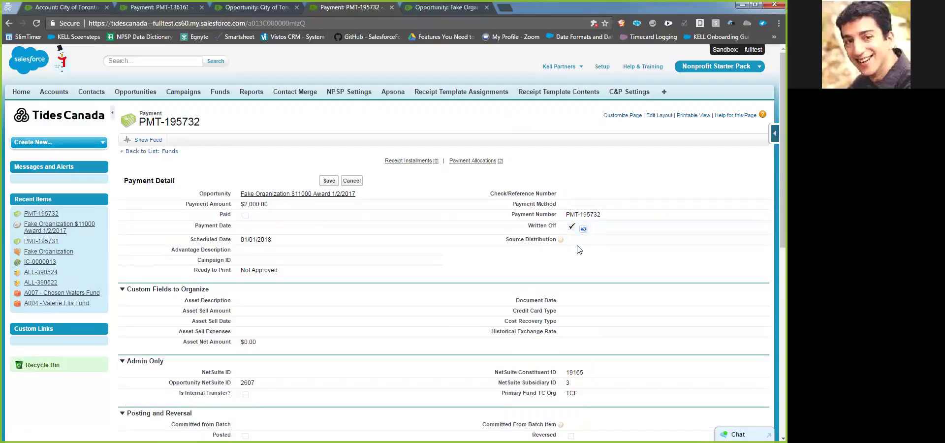
{"action": "left_click", "coordinate": [328, 181]}
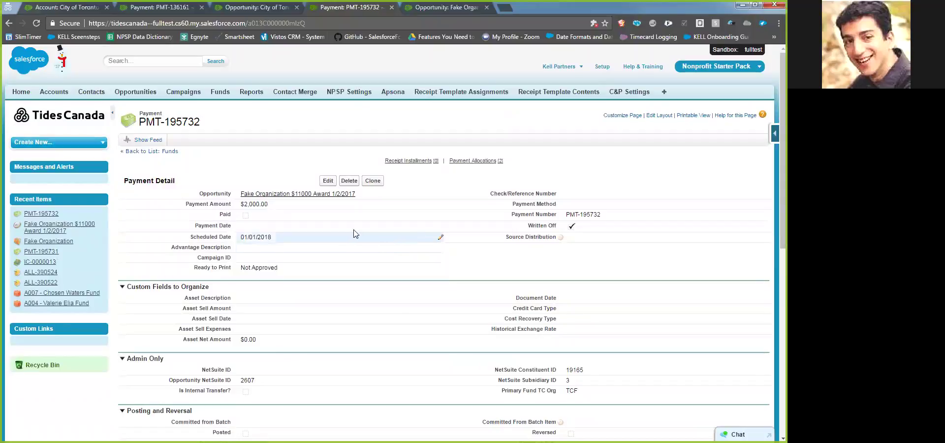
Return to the Fake Organization award and check the remaining balance and write-off amount in its payment information
{"action": "left_click", "coordinate": [289, 197]}
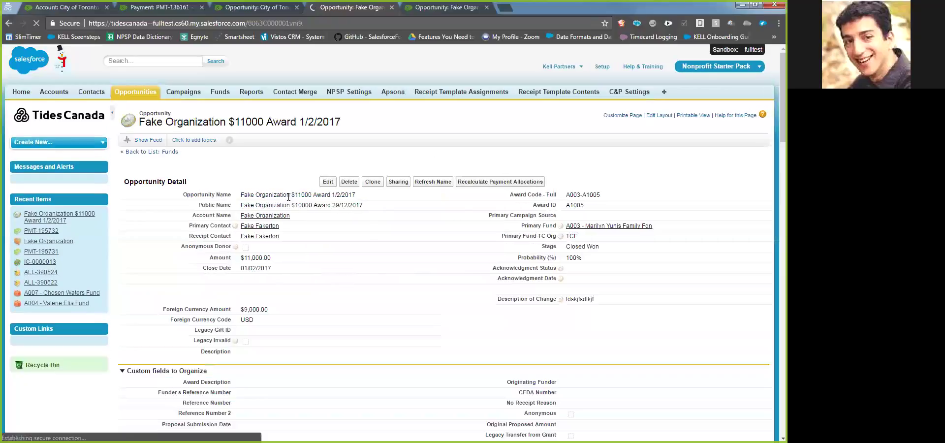
{"action": "scroll", "coordinate": [301, 218], "scroll_direction": "down", "scroll_amount": 1}
{"action": "scroll", "coordinate": [304, 218], "scroll_direction": "down", "scroll_amount": 7}
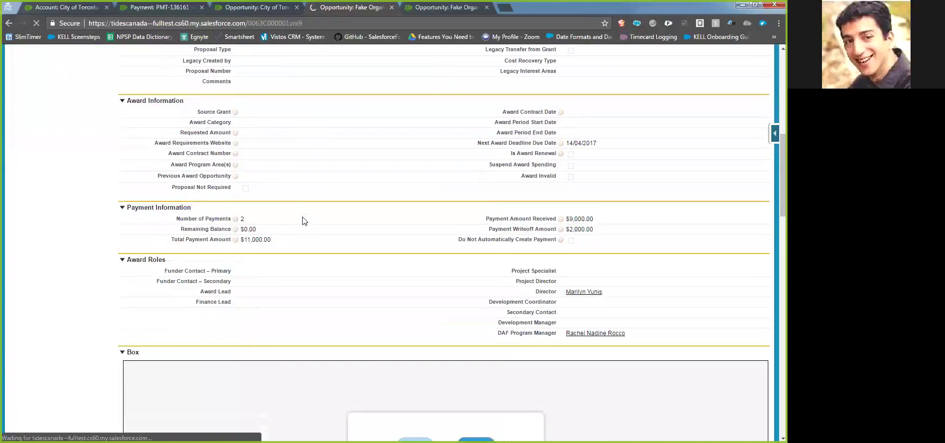
{"action": "left_click_drag", "start_coordinate": [262, 228], "coordinate": [232, 229]}
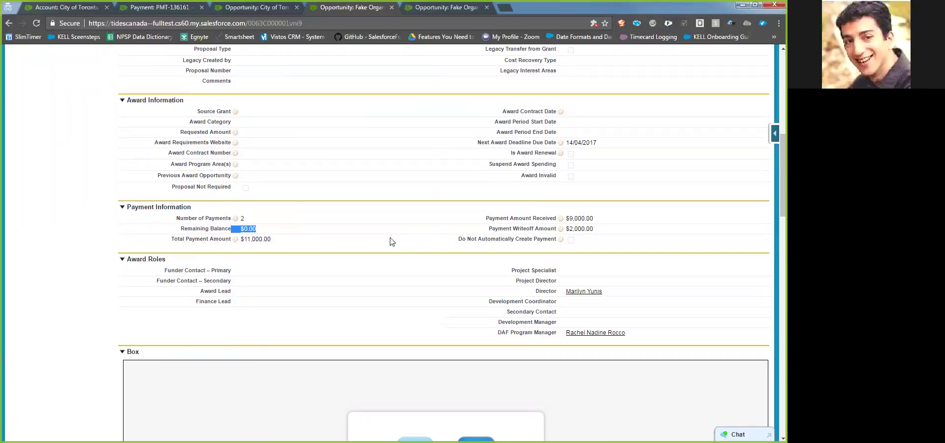
{"action": "left_click", "coordinate": [280, 228]}
{"action": "scroll", "coordinate": [282, 220], "scroll_direction": "up", "scroll_amount": 15}
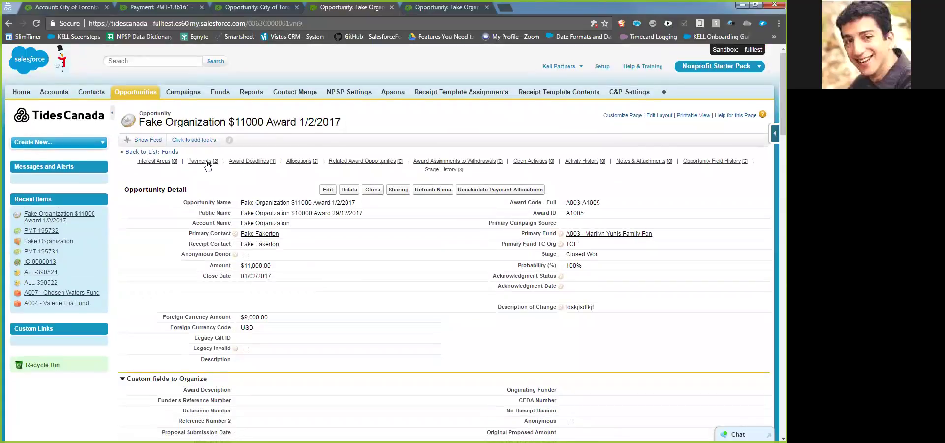
Try to delete the written-off $2,000 payment from the award's payment list, then return to the award
{"action": "mouse_move", "coordinate": [208, 166]}
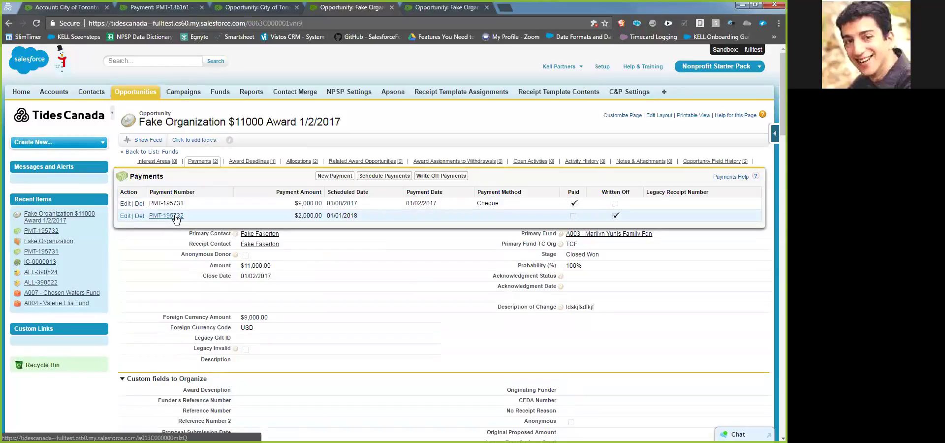
{"action": "left_click", "coordinate": [140, 217]}
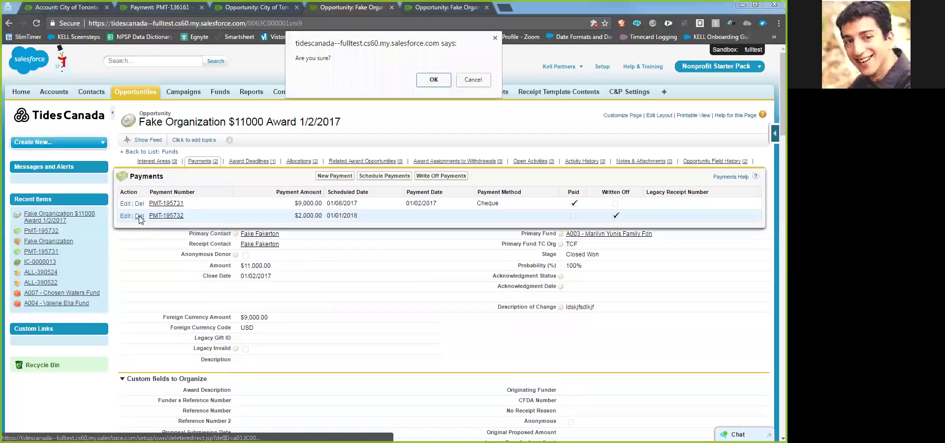
{"action": "left_click", "coordinate": [429, 81]}
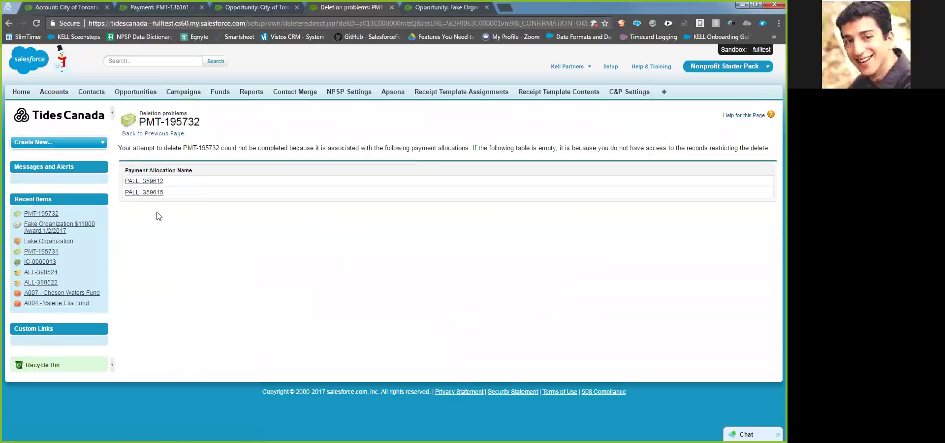
{"action": "left_click", "coordinate": [9, 24]}
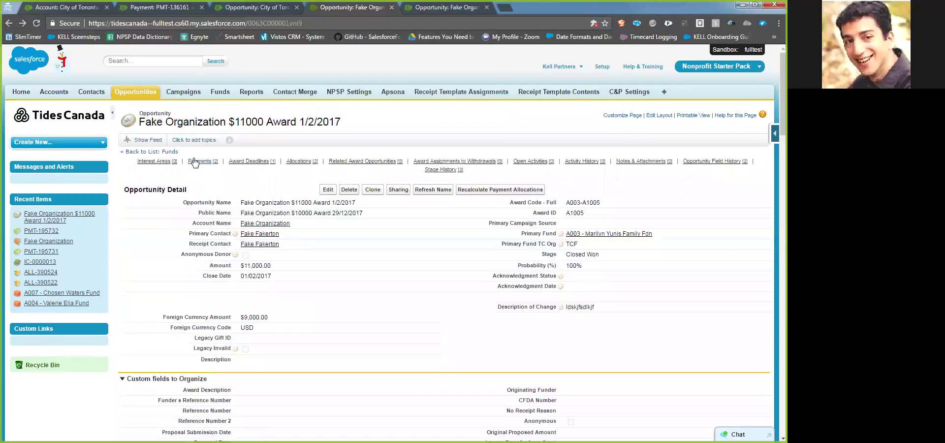
Open the written-off $2,000 payment in a separate tab and review its tax receipt details and payment allocations
{"action": "right_click", "coordinate": [170, 214]}
{"action": "left_click", "coordinate": [191, 218]}
{"action": "left_click", "coordinate": [516, 7]}
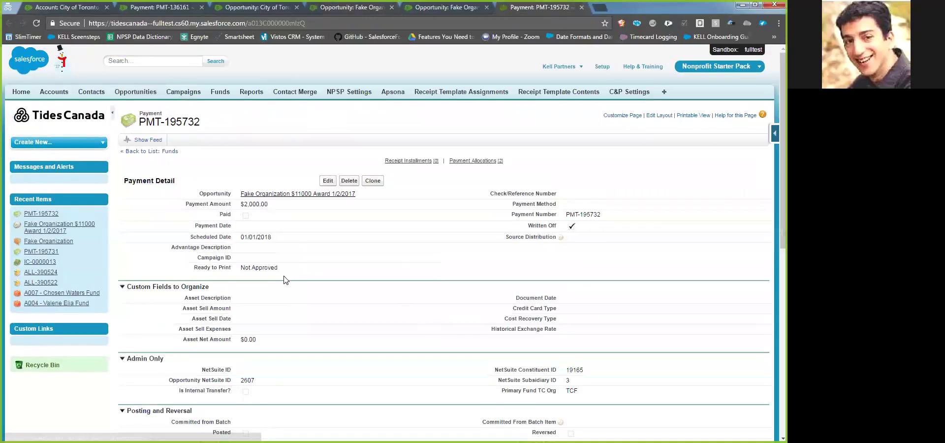
{"action": "scroll", "coordinate": [284, 280], "scroll_direction": "down", "scroll_amount": 2}
{"action": "scroll", "coordinate": [284, 279], "scroll_direction": "down", "scroll_amount": 6}
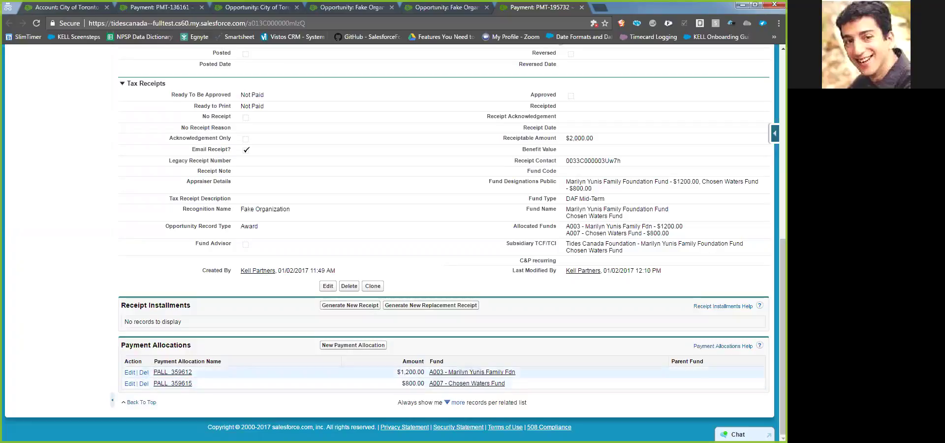
{"action": "scroll", "coordinate": [173, 386], "scroll_direction": "up", "scroll_amount": 1}
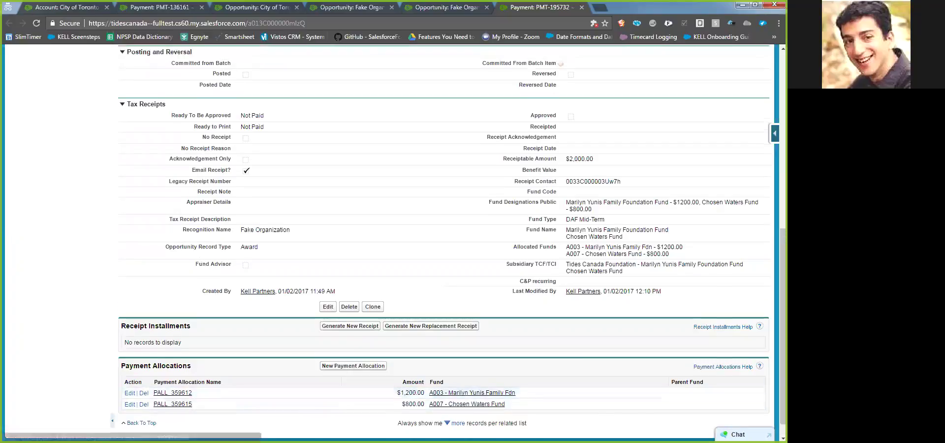
{"action": "scroll", "coordinate": [325, 217], "scroll_direction": "up", "scroll_amount": 7}
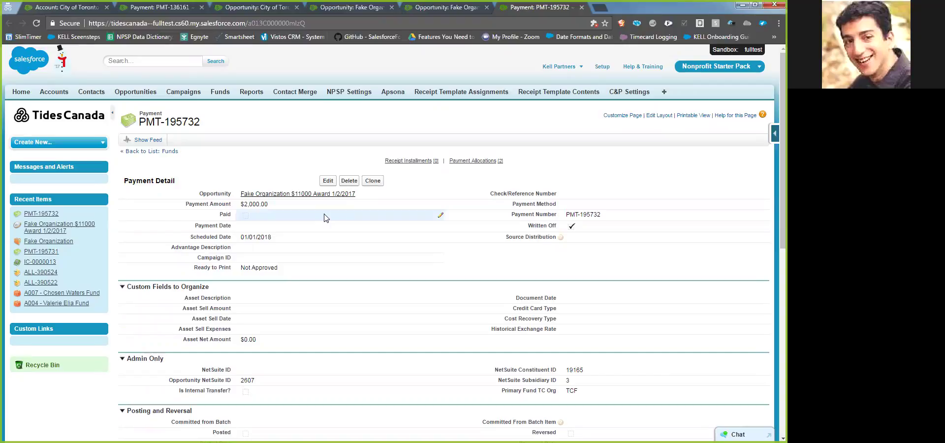
Go to the Fake Organization award from the payment, set its stage to Cancelled with 0% probability, and save
{"action": "left_click", "coordinate": [287, 195]}
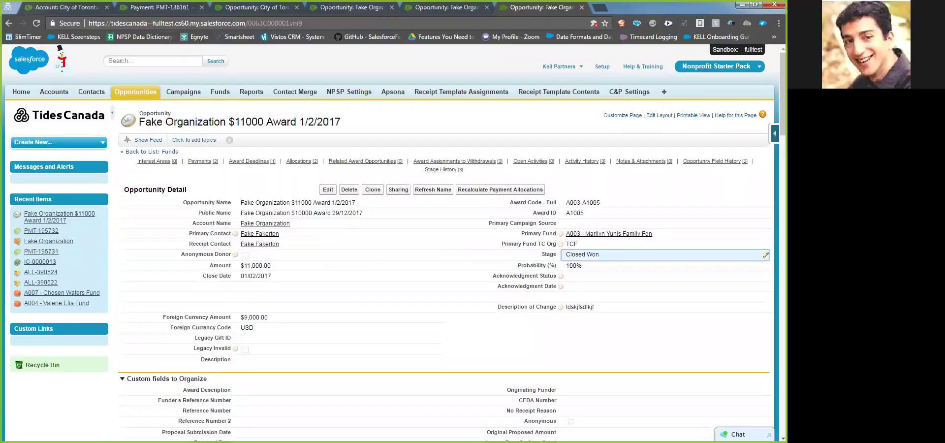
{"action": "double_click", "coordinate": [640, 255]}
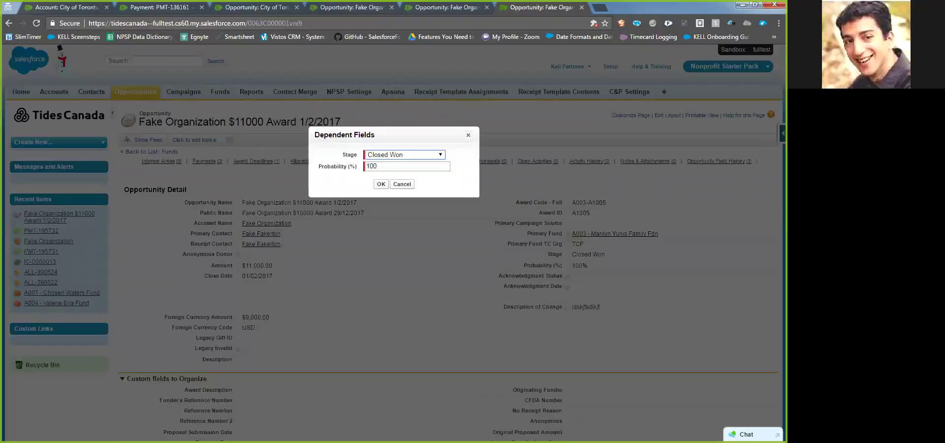
{"action": "left_click", "coordinate": [431, 155]}
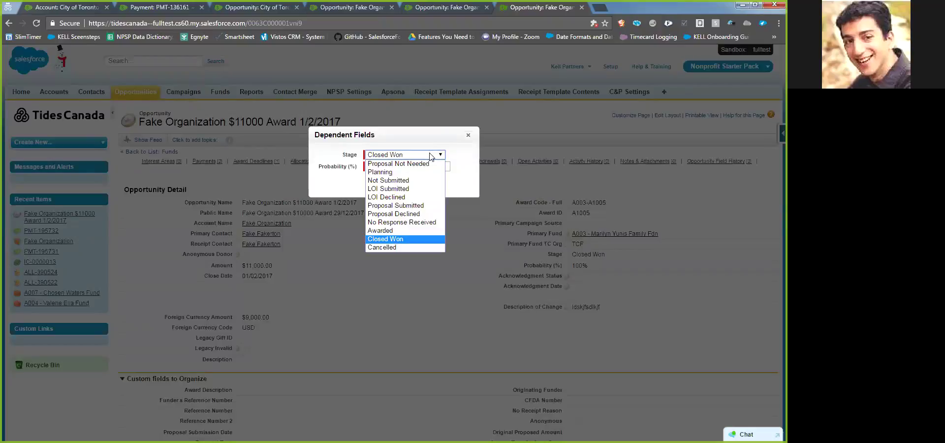
{"action": "left_click", "coordinate": [408, 246]}
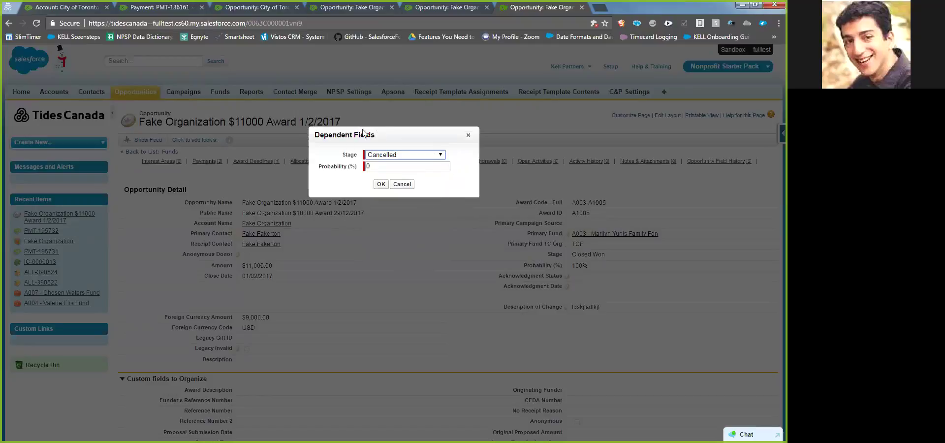
{"action": "left_click", "coordinate": [380, 185]}
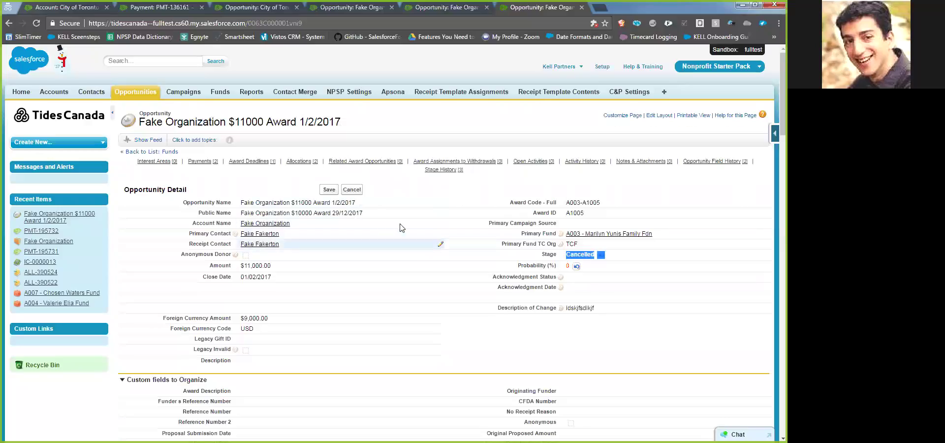
{"action": "left_click", "coordinate": [329, 190]}
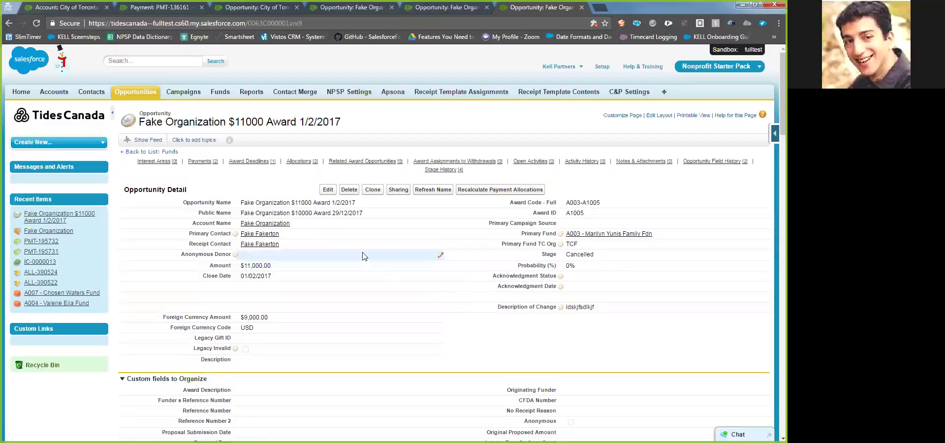
Review the cancelled award's details, including its NetSuite ID and its posted and reversed payment fields
{"action": "mouse_move", "coordinate": [193, 164]}
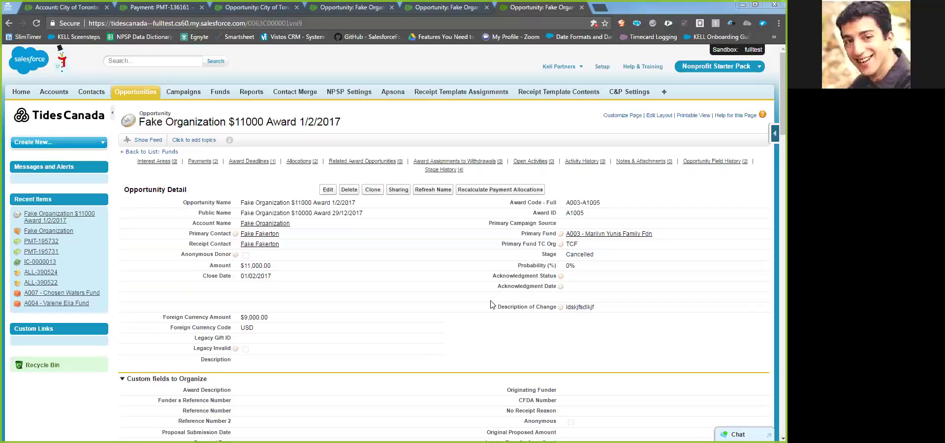
{"action": "double_click", "coordinate": [362, 315]}
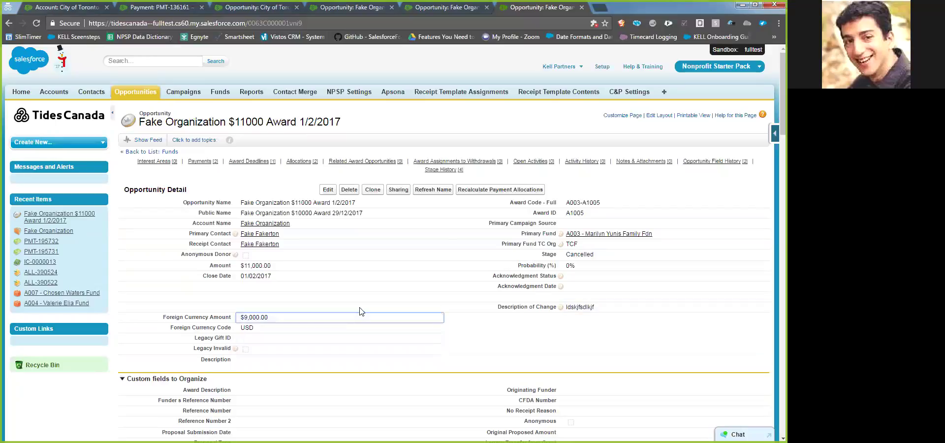
{"action": "scroll", "coordinate": [361, 312], "scroll_direction": "down", "scroll_amount": 4}
{"action": "scroll", "coordinate": [362, 312], "scroll_direction": "down", "scroll_amount": 10}
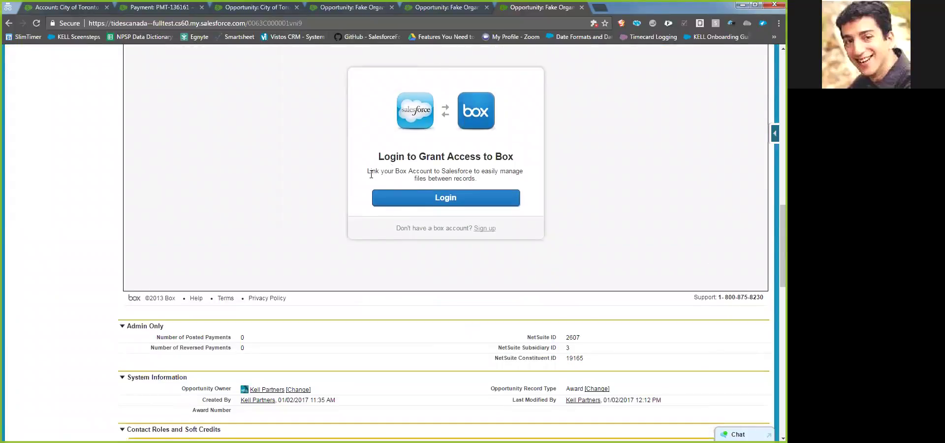
{"action": "scroll", "coordinate": [369, 180], "scroll_direction": "up", "scroll_amount": 1}
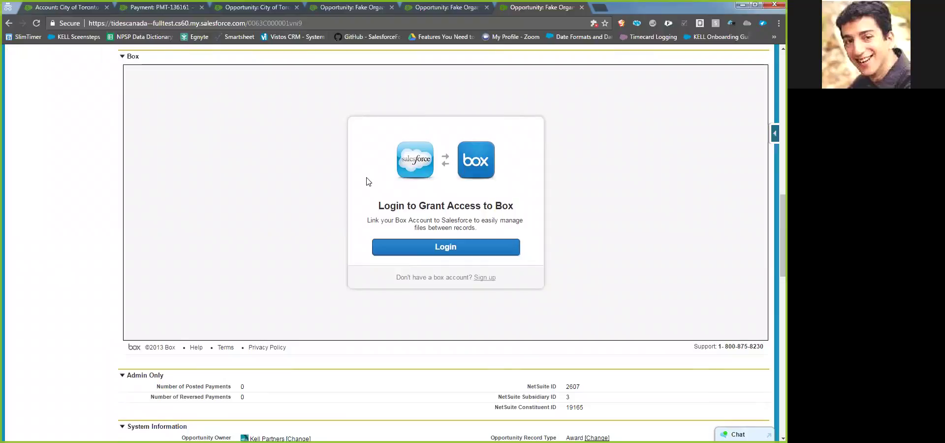
{"action": "scroll", "coordinate": [369, 182], "scroll_direction": "up", "scroll_amount": 1}
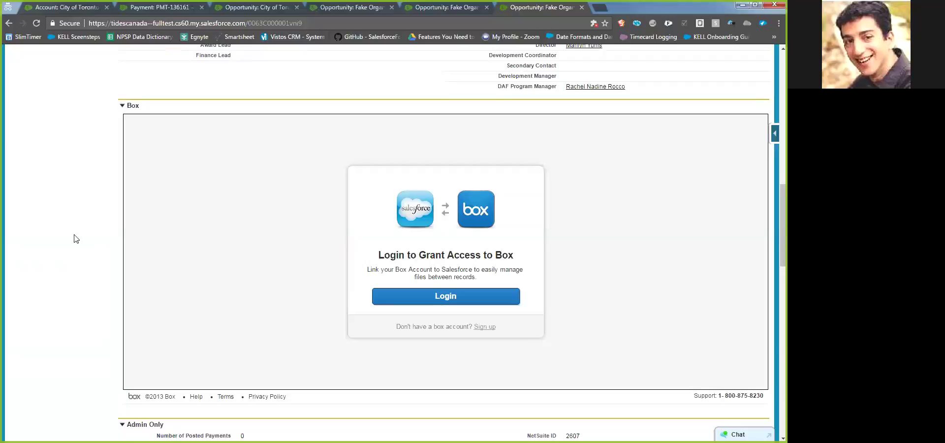
Open the award's contact roles for editing and add a blank partial soft credit row
{"action": "scroll", "coordinate": [74, 237], "scroll_direction": "down", "scroll_amount": 8}
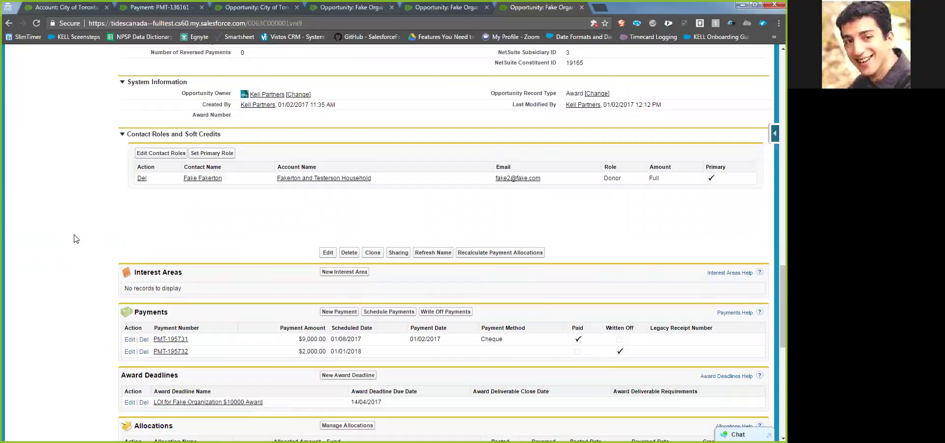
{"action": "scroll", "coordinate": [76, 238], "scroll_direction": "up", "scroll_amount": 2}
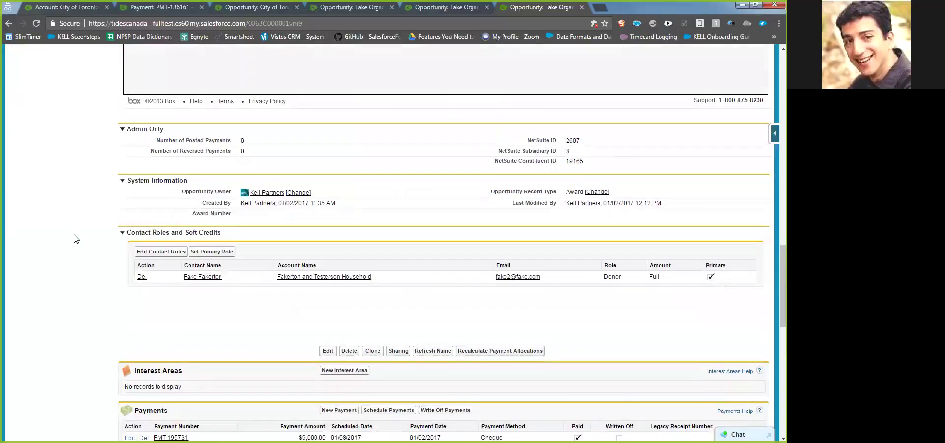
{"action": "left_click", "coordinate": [161, 252]}
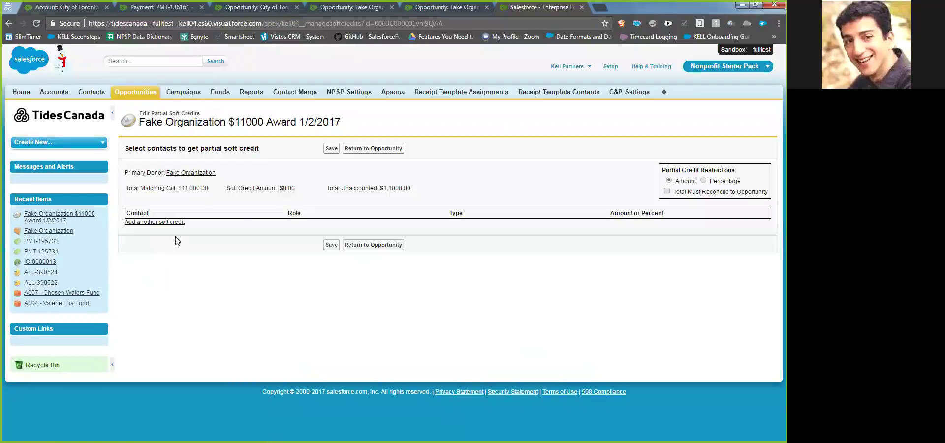
{"action": "left_click", "coordinate": [164, 222]}
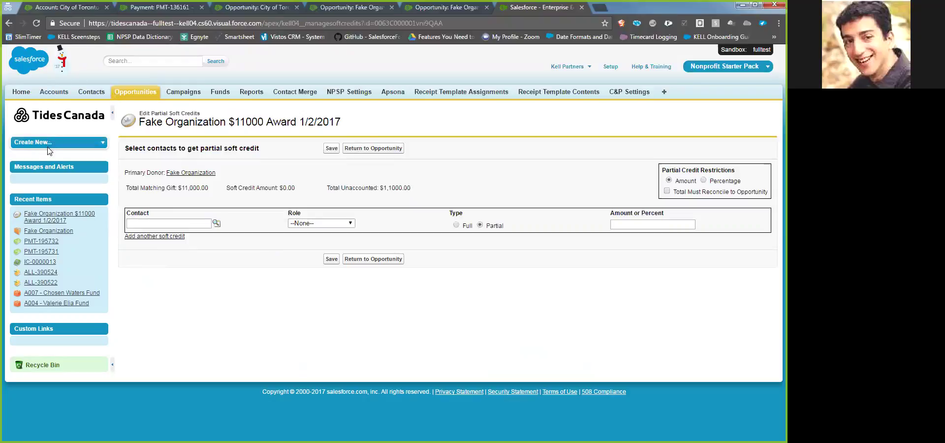
Open the CEO affiliation from the Fake Organization account's affiliated contacts, enable Soft Credit Contact, and save
{"action": "left_click", "coordinate": [63, 231]}
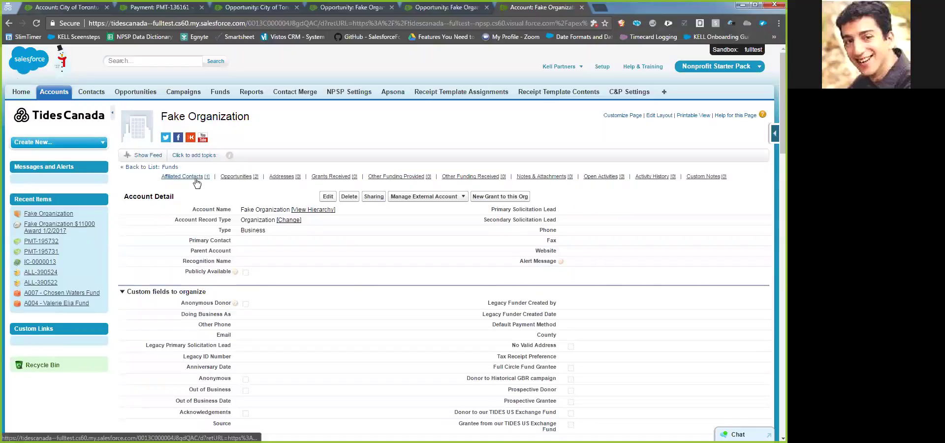
{"action": "mouse_move", "coordinate": [196, 181]}
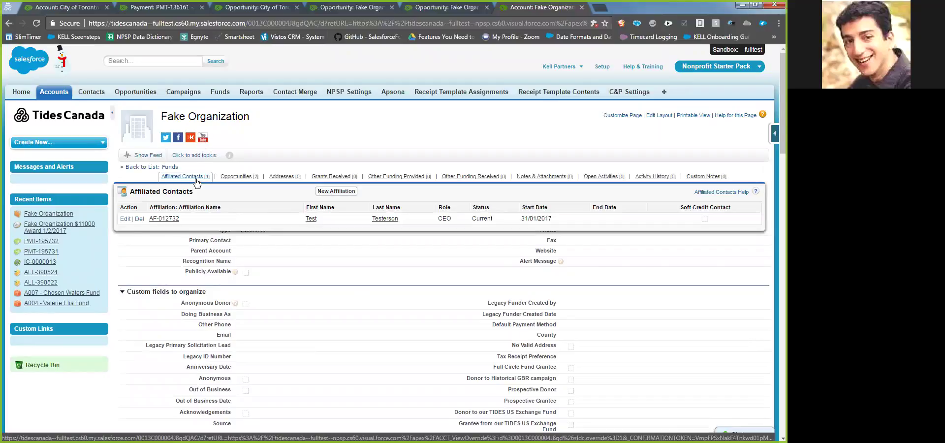
{"action": "left_click", "coordinate": [166, 221]}
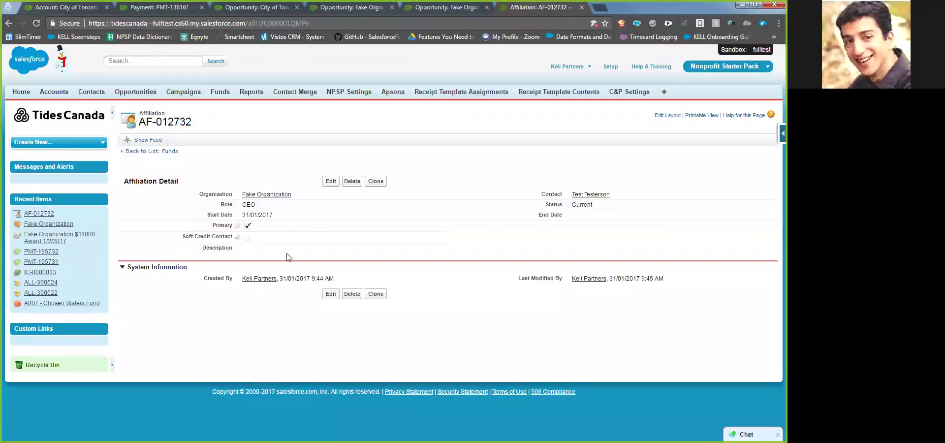
{"action": "mouse_move", "coordinate": [237, 238]}
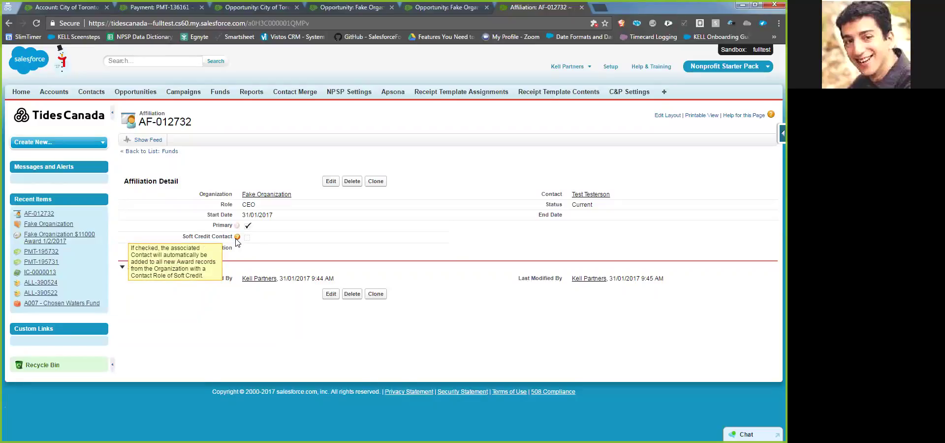
{"action": "double_click", "coordinate": [247, 237]}
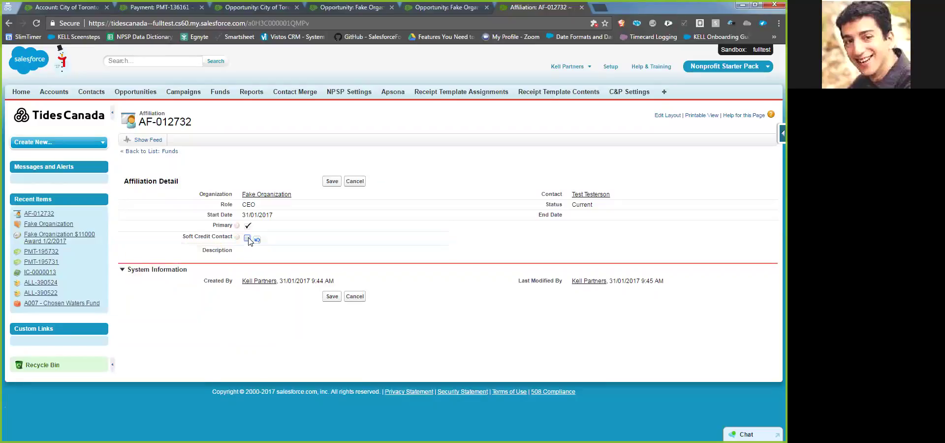
{"action": "left_click", "coordinate": [319, 232]}
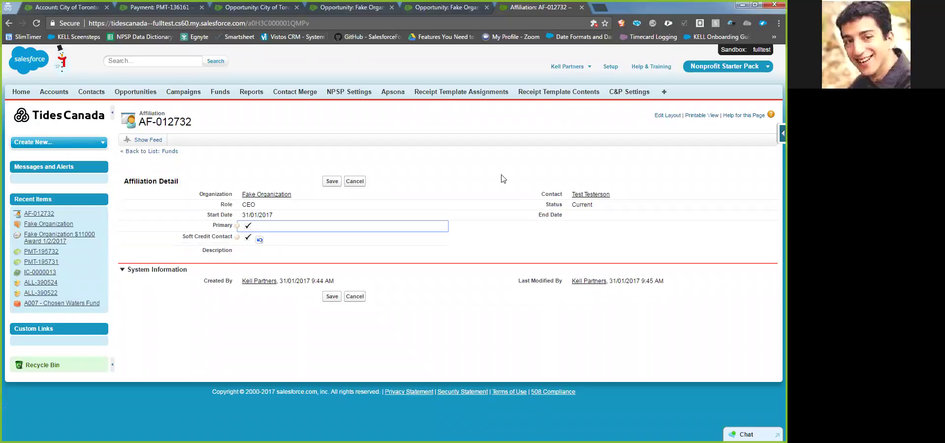
{"action": "left_click", "coordinate": [330, 181]}
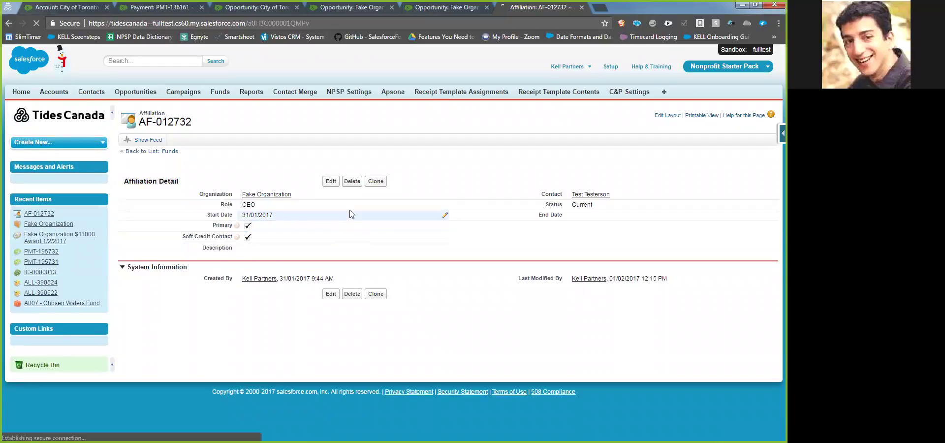
Return to the Fake Organization account and start a new account donation with the Award record type
{"action": "left_click", "coordinate": [261, 194]}
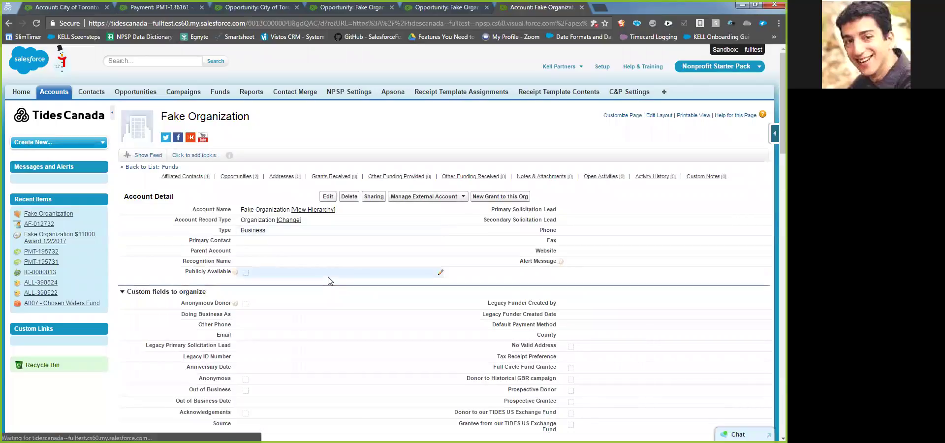
{"action": "mouse_move", "coordinate": [250, 181]}
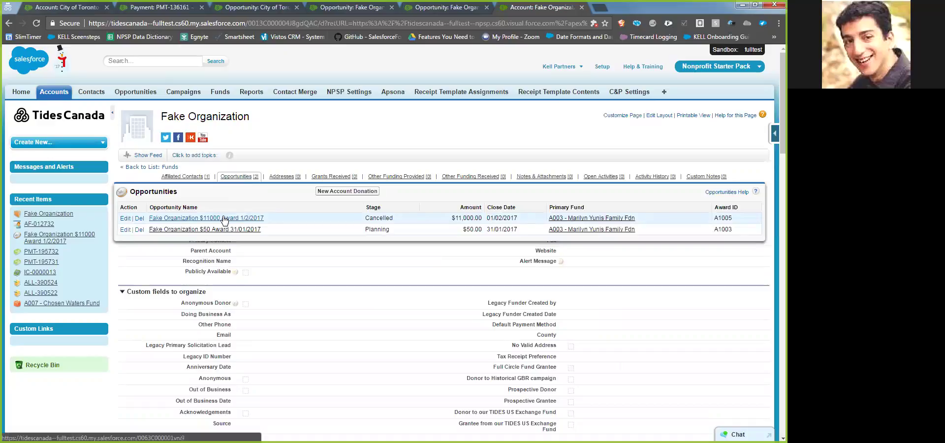
{"action": "left_click", "coordinate": [347, 191]}
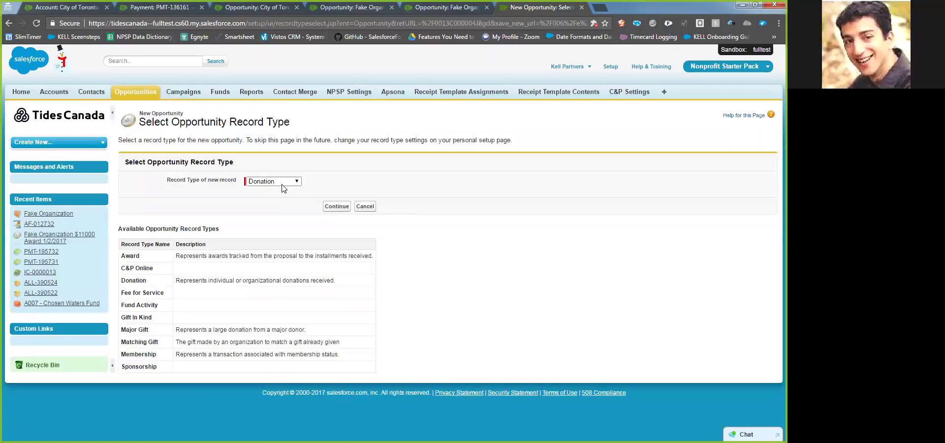
{"action": "left_click", "coordinate": [283, 186]}
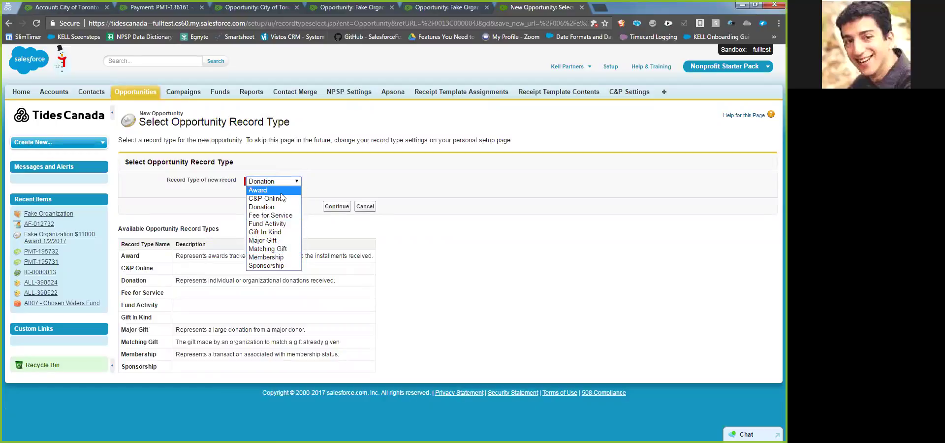
{"action": "left_click", "coordinate": [260, 190]}
{"action": "left_click", "coordinate": [336, 206]}
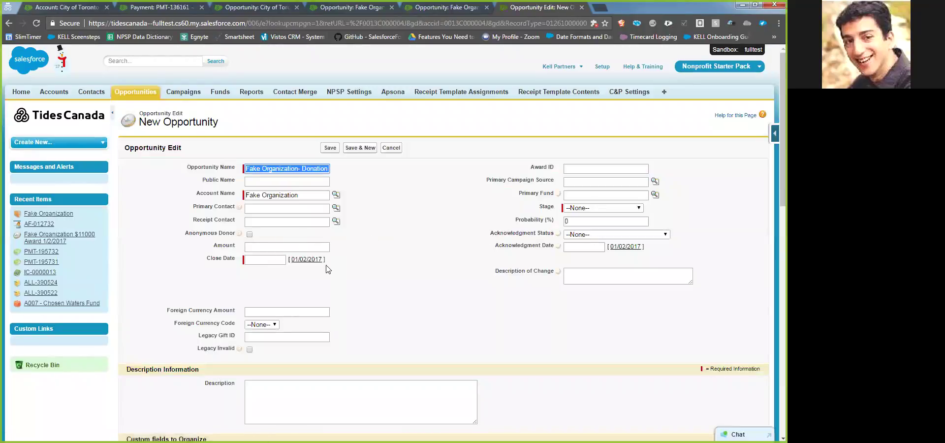
Fill in the award with close date 01/02/2017, amount 10, primary fund G003 - Uncommon Solutions and stage Planning, and save it
{"action": "left_click", "coordinate": [307, 259]}
{"action": "key", "text": "shift+Tab"}
{"action": "type", "text": "10"}
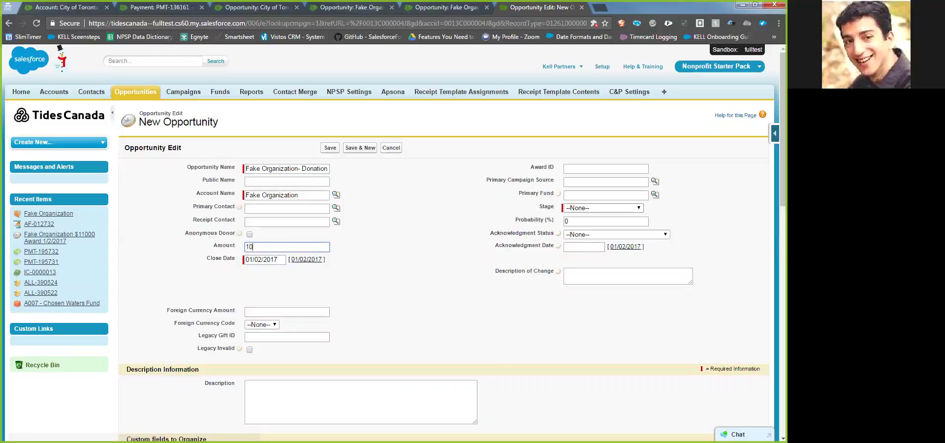
{"action": "left_click", "coordinate": [601, 208]}
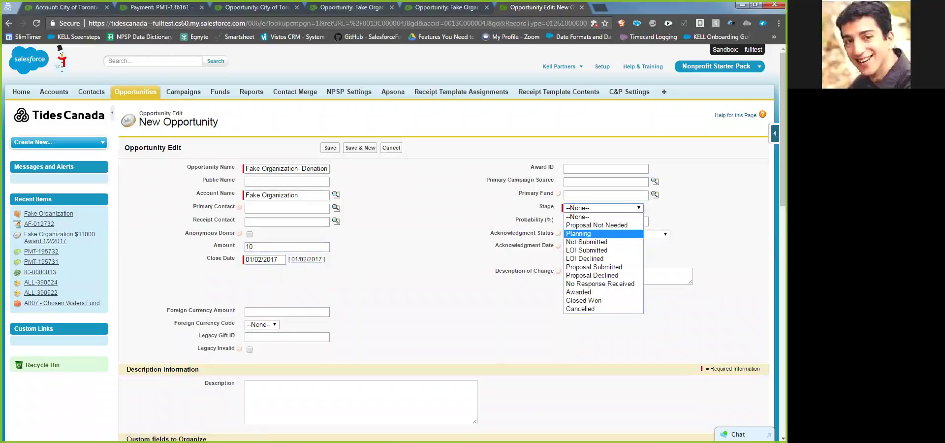
{"action": "left_click", "coordinate": [578, 233]}
{"action": "left_click", "coordinate": [330, 147]}
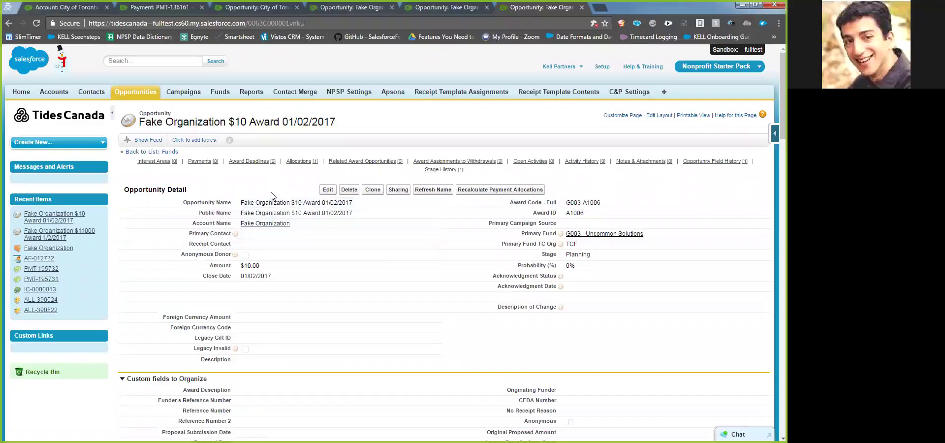
Open the new $10 award's contact roles for editing, try the Partial soft credit type, and return to the award without saving
{"action": "scroll", "coordinate": [312, 198], "scroll_direction": "down", "scroll_amount": 20}
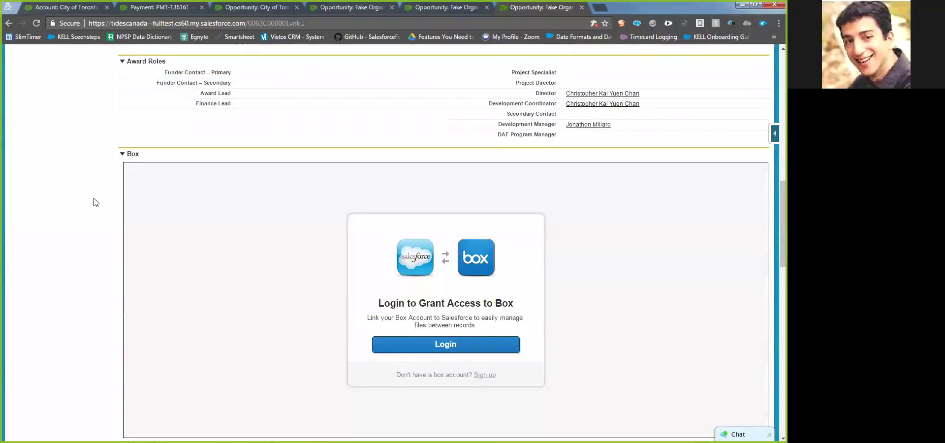
{"action": "scroll", "coordinate": [95, 201], "scroll_direction": "down", "scroll_amount": 1}
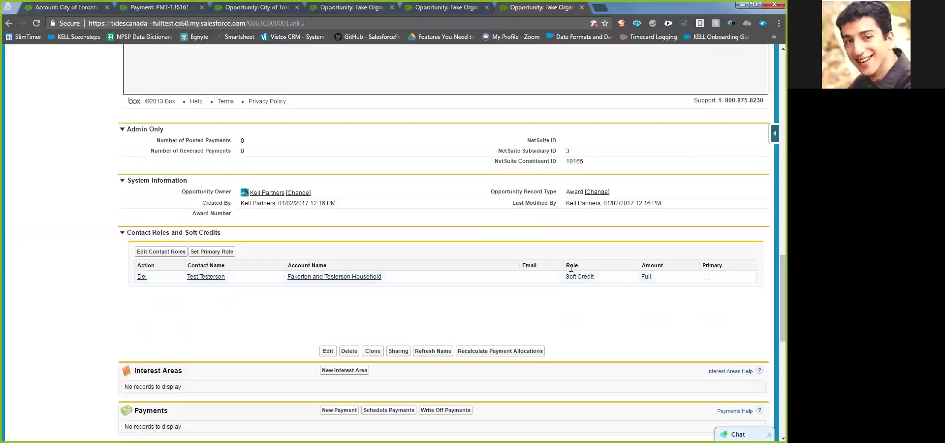
{"action": "left_click", "coordinate": [145, 254]}
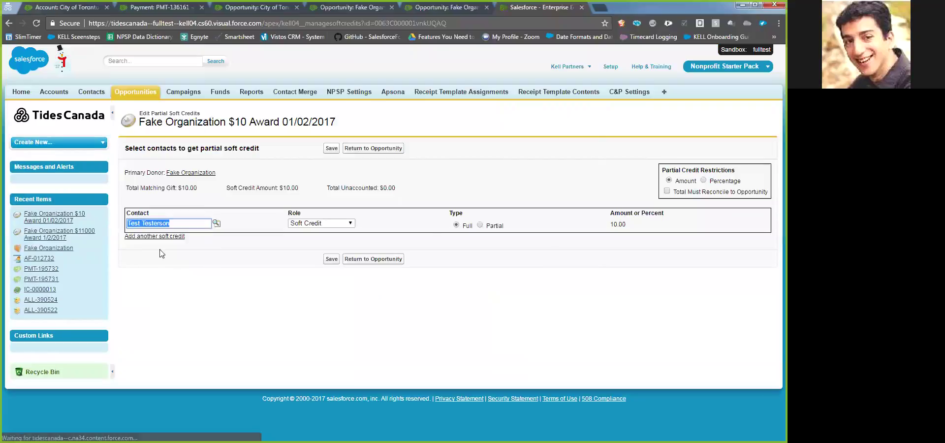
{"action": "left_click", "coordinate": [375, 149]}
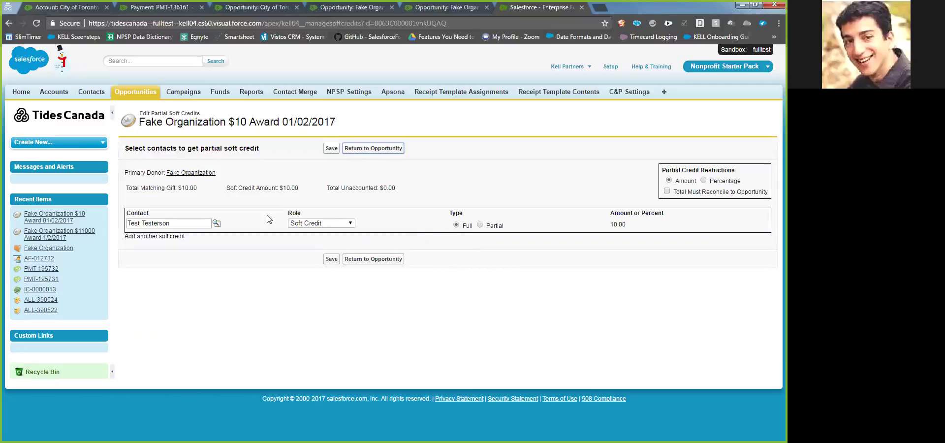
{"action": "left_click", "coordinate": [491, 226]}
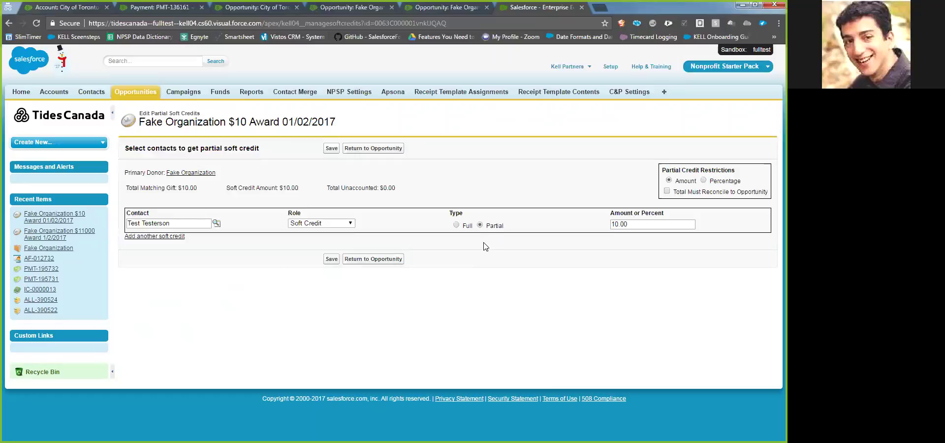
{"action": "left_click", "coordinate": [361, 149]}
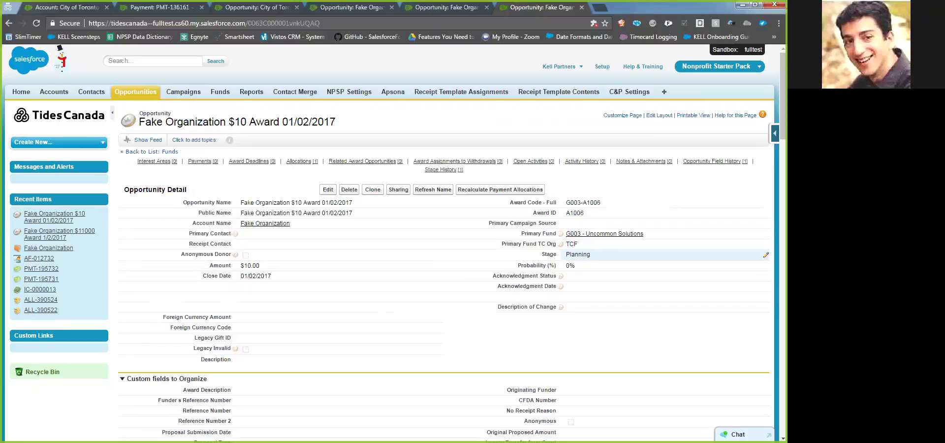
Look through the available Stage options for the $10 award and close the dependent fields without changing them
{"action": "double_click", "coordinate": [585, 255]}
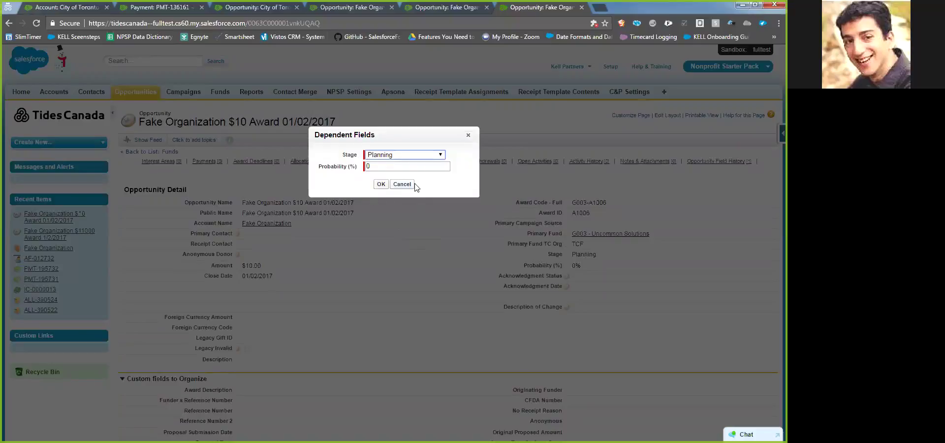
{"action": "left_click", "coordinate": [401, 155]}
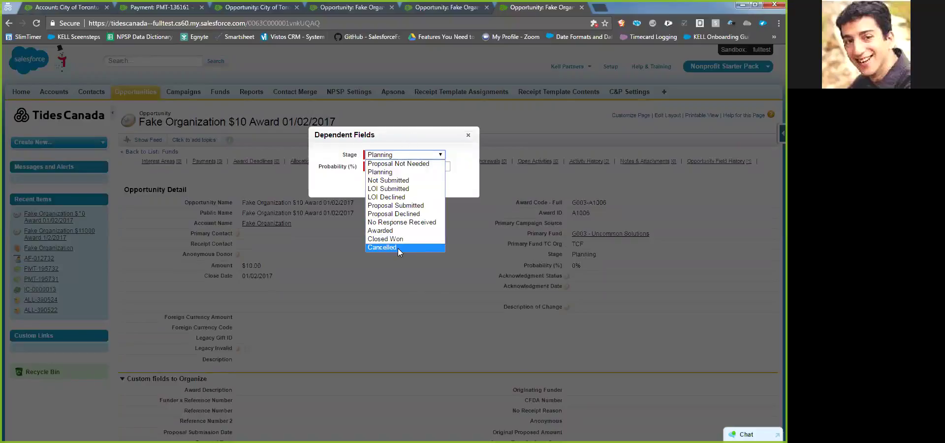
{"action": "left_click", "coordinate": [468, 135]}
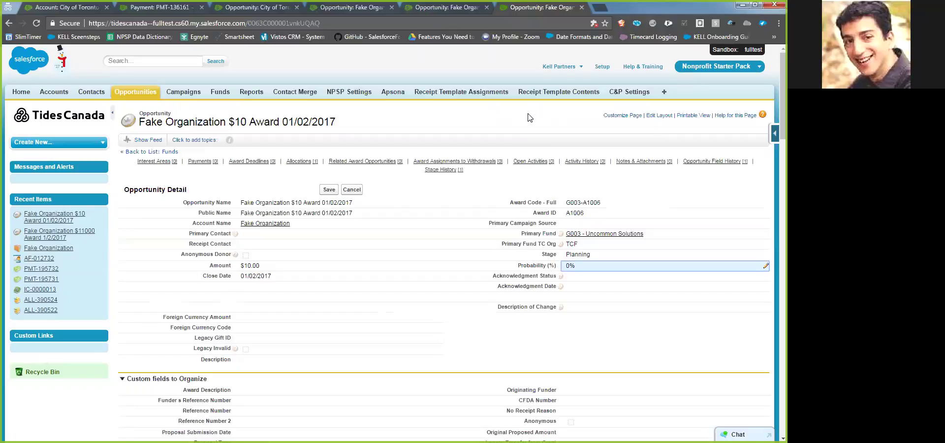
Examine the $10 award's Award Roles, including Secondary Contact, its Contact Roles and Soft Credits section, and its main opportunity details
{"action": "scroll", "coordinate": [529, 117], "scroll_direction": "down", "scroll_amount": 9}
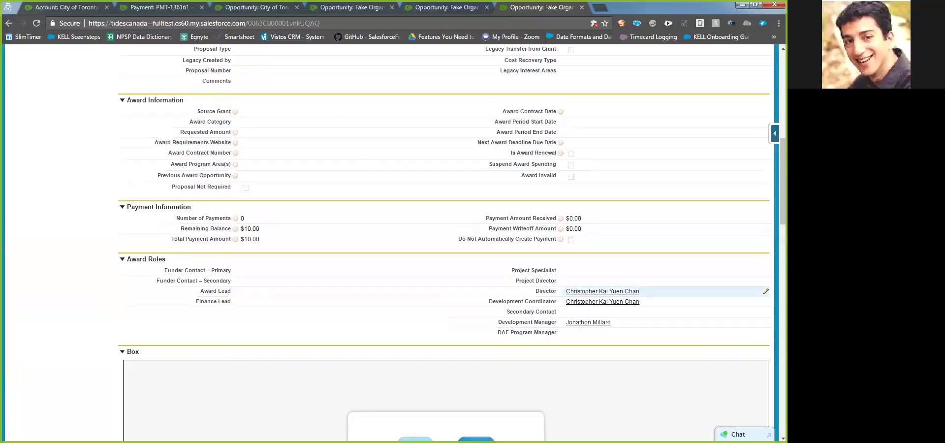
{"action": "scroll", "coordinate": [664, 290], "scroll_direction": "up", "scroll_amount": 1}
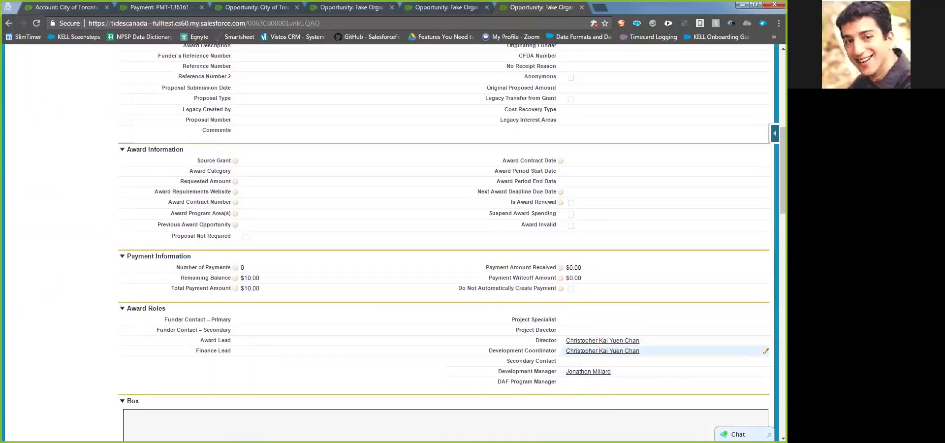
{"action": "double_click", "coordinate": [521, 360]}
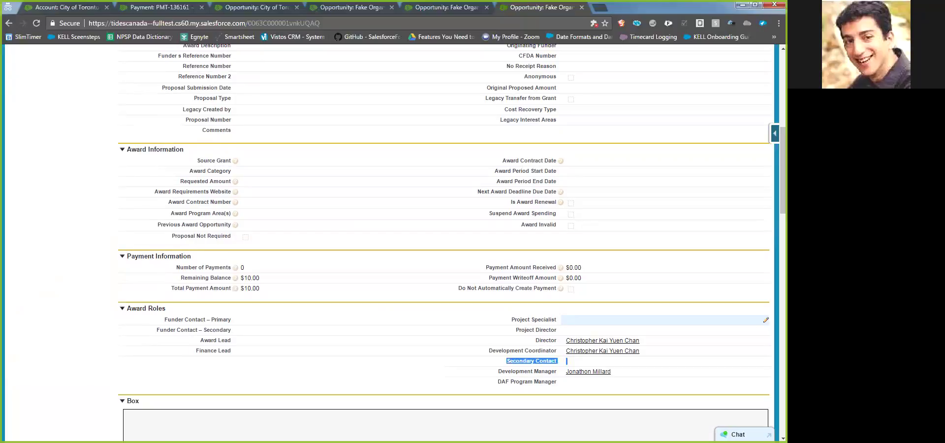
{"action": "scroll", "coordinate": [249, 225], "scroll_direction": "down", "scroll_amount": 1}
{"action": "scroll", "coordinate": [80, 219], "scroll_direction": "down", "scroll_amount": 8}
{"action": "scroll", "coordinate": [81, 218], "scroll_direction": "down", "scroll_amount": 3}
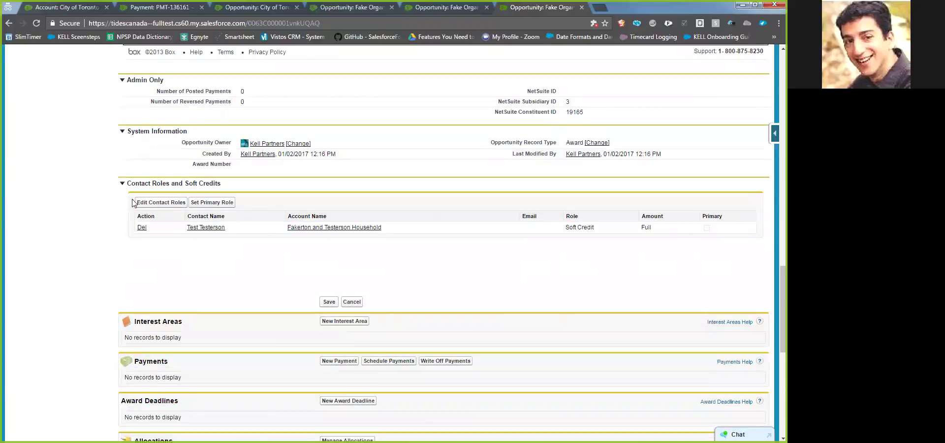
{"action": "left_click_drag", "start_coordinate": [127, 184], "coordinate": [151, 183]}
{"action": "scroll", "coordinate": [208, 247], "scroll_direction": "up", "scroll_amount": 10}
{"action": "scroll", "coordinate": [214, 250], "scroll_direction": "up", "scroll_amount": 6}
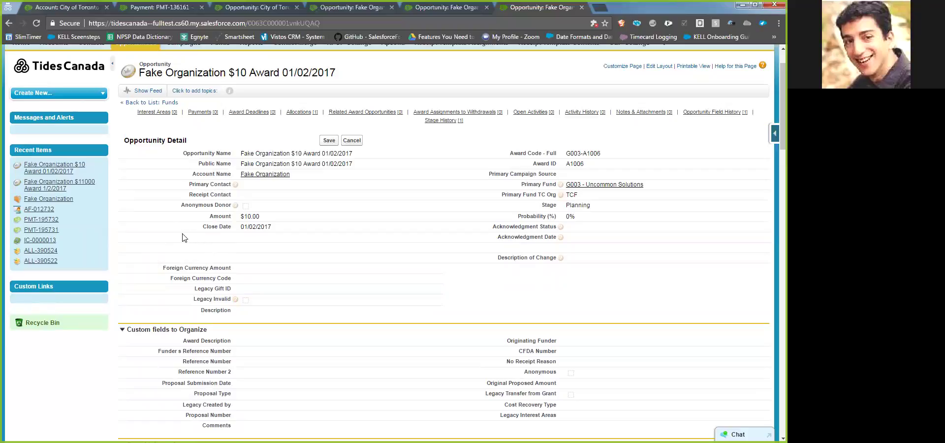
{"action": "double_click", "coordinate": [246, 237]}
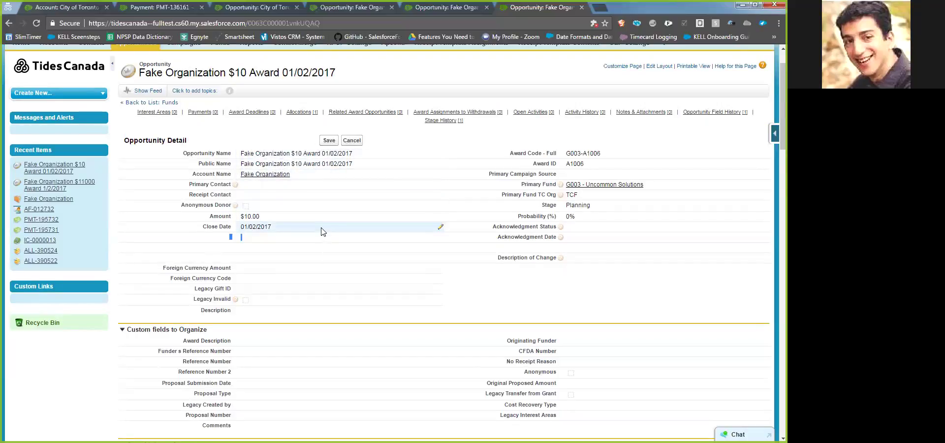
{"action": "mouse_move", "coordinate": [203, 117]}
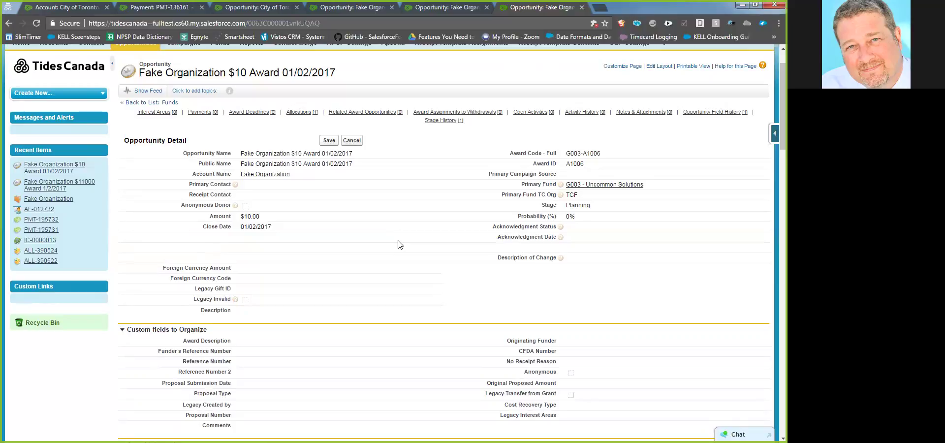
{"action": "scroll", "coordinate": [274, 205], "scroll_direction": "up", "scroll_amount": 1}
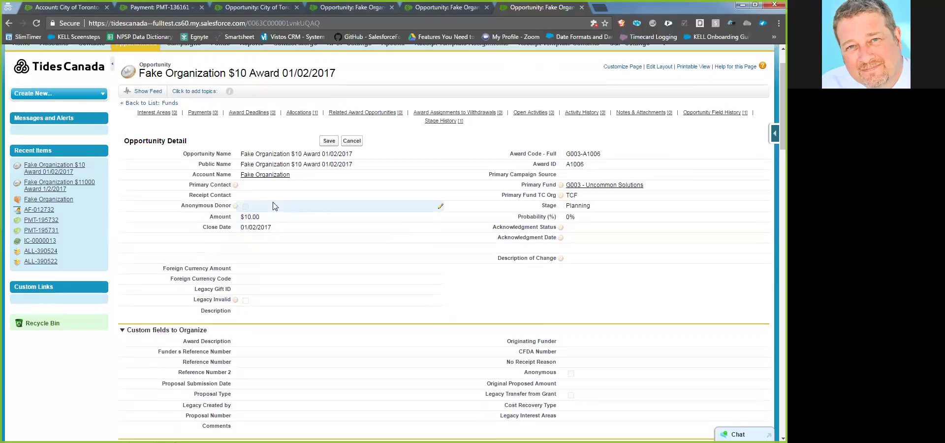
Start a new opportunity and look through the available record types without changing the Donation selection
{"action": "left_click", "coordinate": [37, 23]}
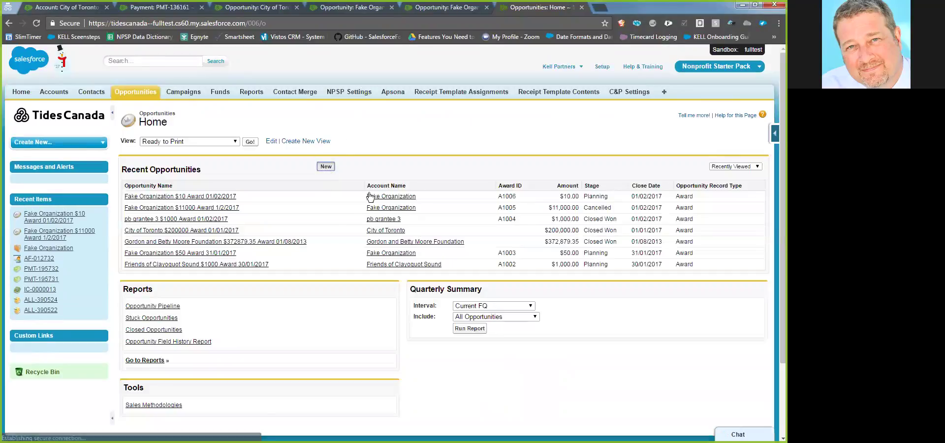
{"action": "left_click", "coordinate": [326, 166]}
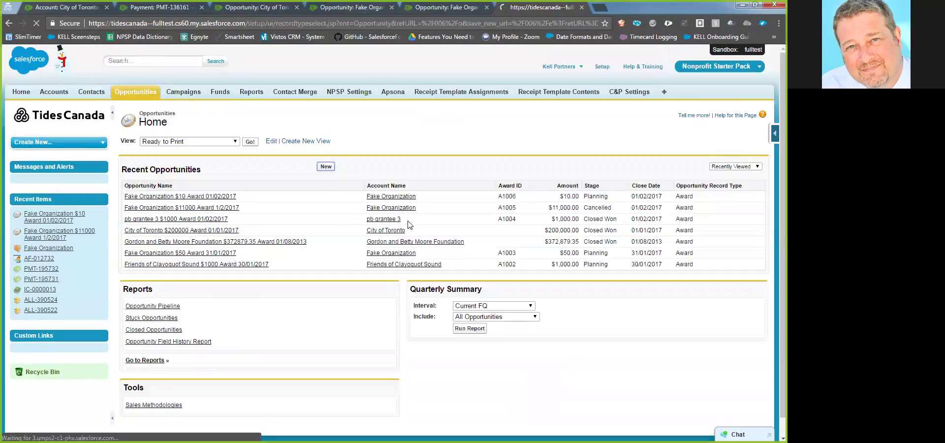
{"action": "left_click", "coordinate": [297, 181]}
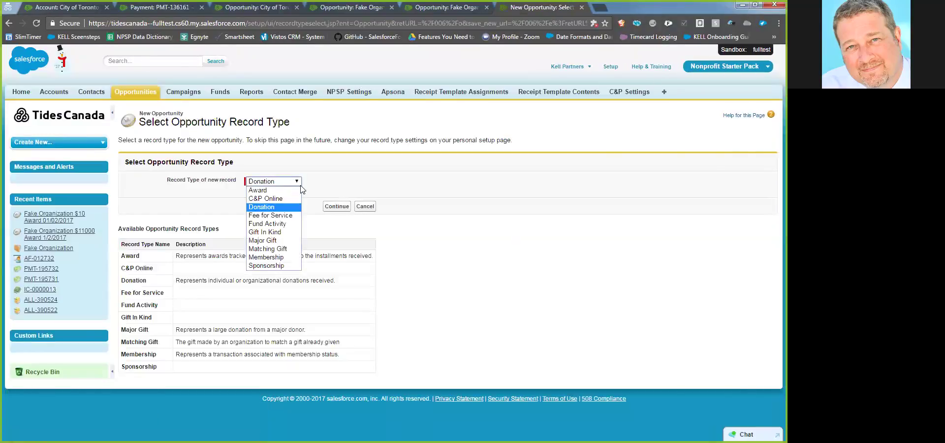
{"action": "left_click", "coordinate": [377, 185]}
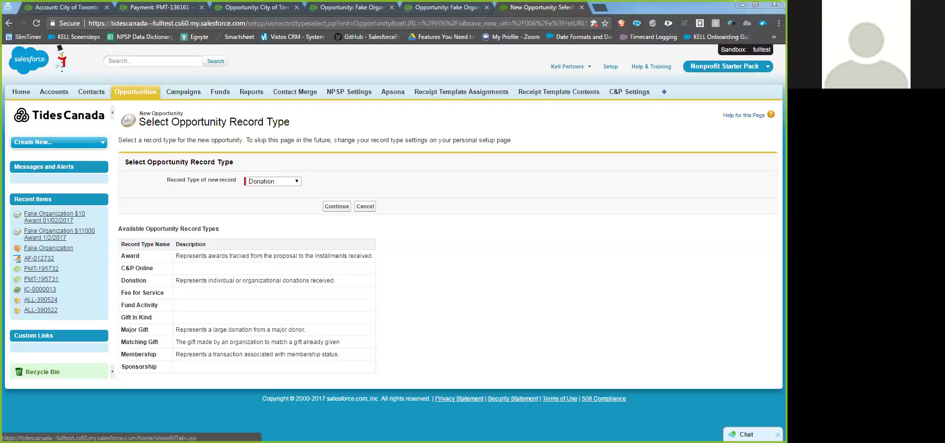
Find Grants in the full list of Salesforce objects, open its home page and look through the available list views without changing the selection
{"action": "left_click", "coordinate": [663, 92]}
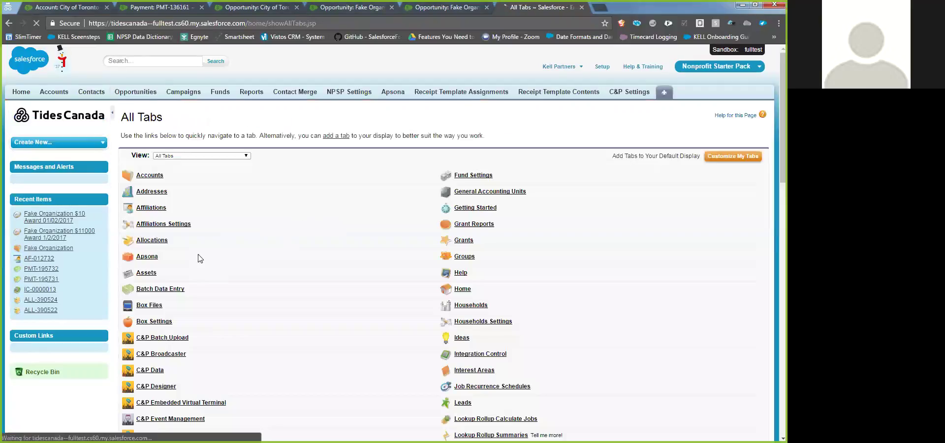
{"action": "scroll", "coordinate": [198, 258], "scroll_direction": "down", "scroll_amount": 10}
{"action": "scroll", "coordinate": [206, 265], "scroll_direction": "down", "scroll_amount": 5}
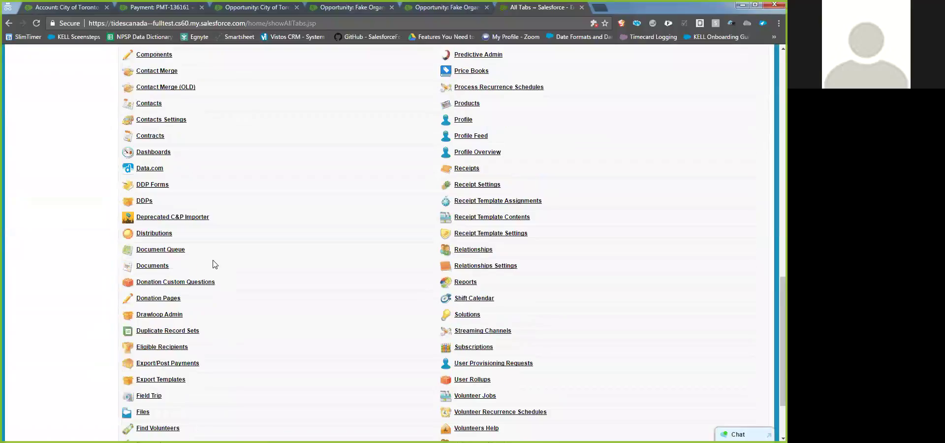
{"action": "scroll", "coordinate": [237, 305], "scroll_direction": "down", "scroll_amount": 1}
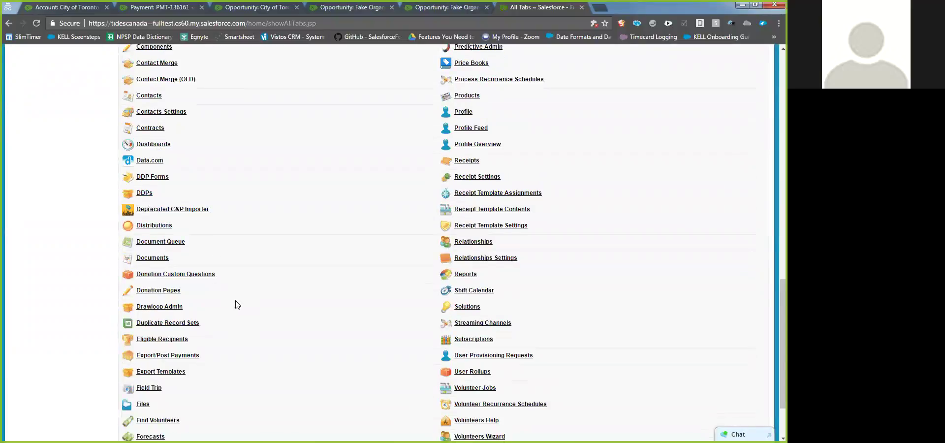
{"action": "scroll", "coordinate": [235, 304], "scroll_direction": "down", "scroll_amount": 1}
{"action": "scroll", "coordinate": [236, 304], "scroll_direction": "down", "scroll_amount": 1}
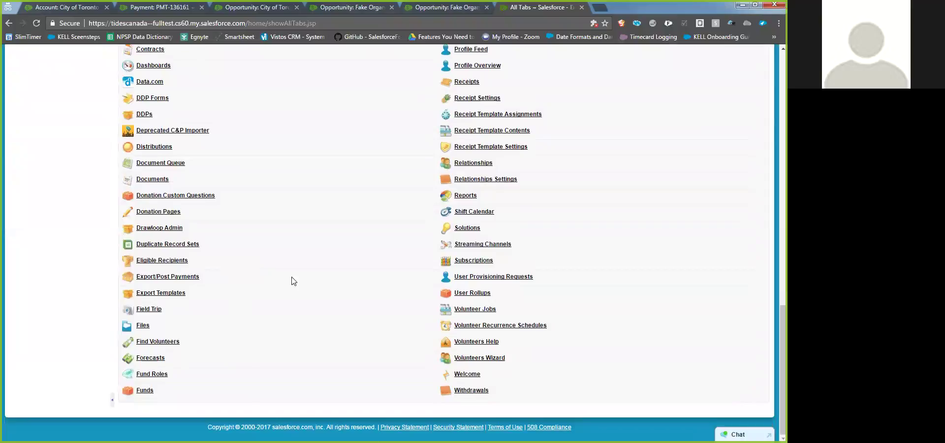
{"action": "scroll", "coordinate": [320, 255], "scroll_direction": "up", "scroll_amount": 10}
{"action": "left_click", "coordinate": [462, 104]}
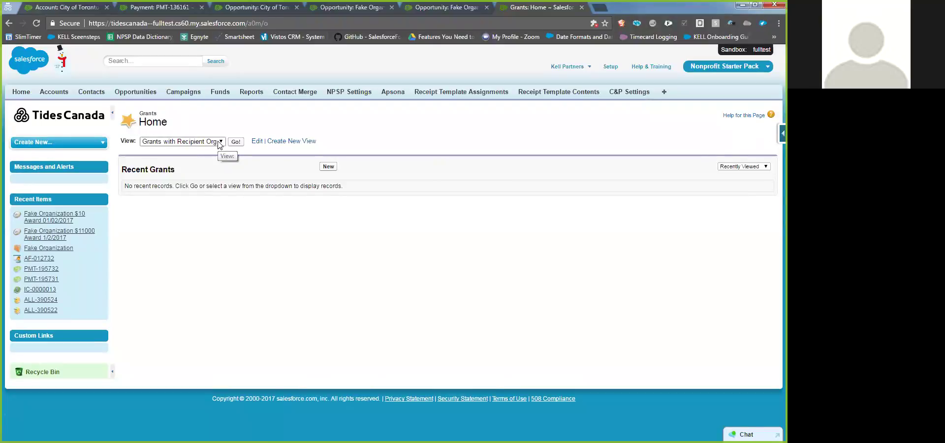
{"action": "left_click", "coordinate": [220, 143]}
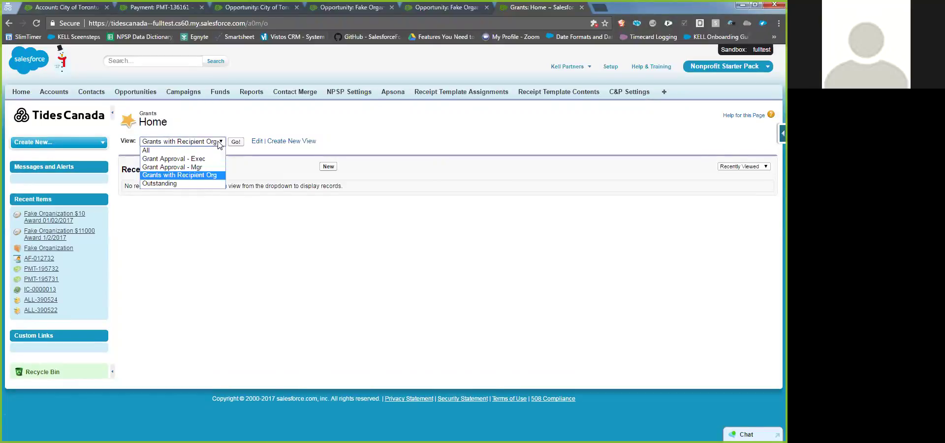
{"action": "left_click", "coordinate": [219, 142]}
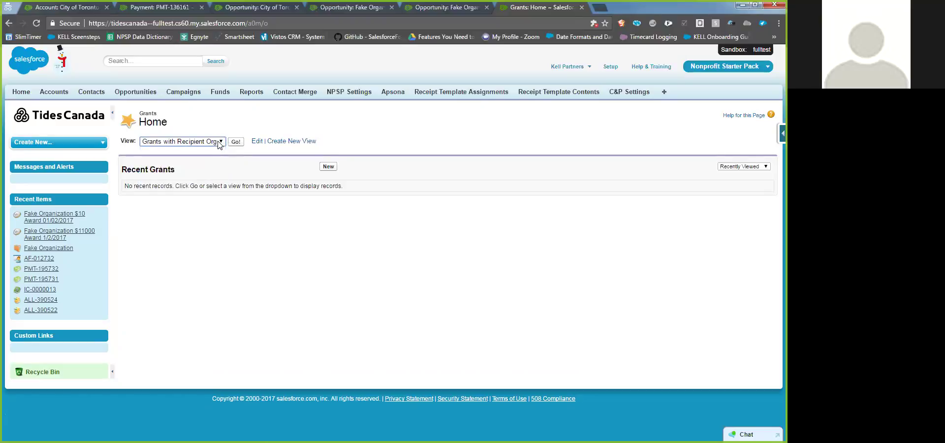